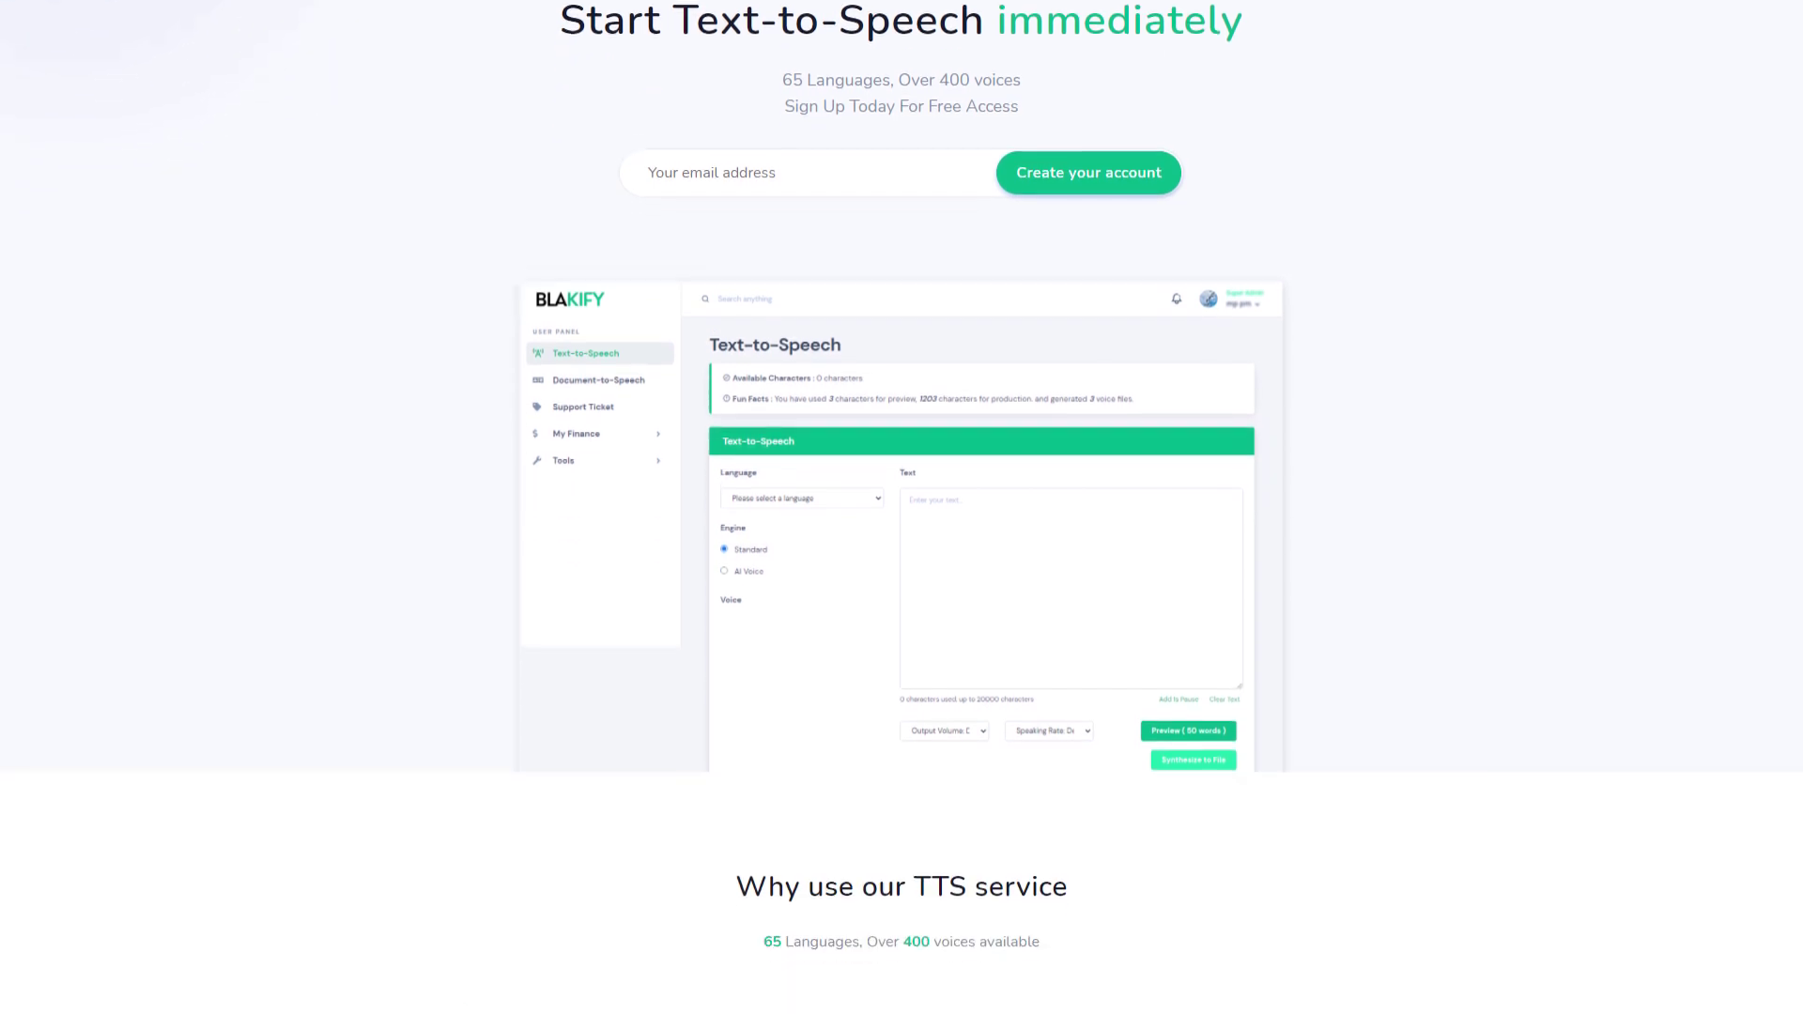
Step: Scroll down the Blakify landing page through its features, use cases and testimonials
scroll(902, 526, "down", 7)
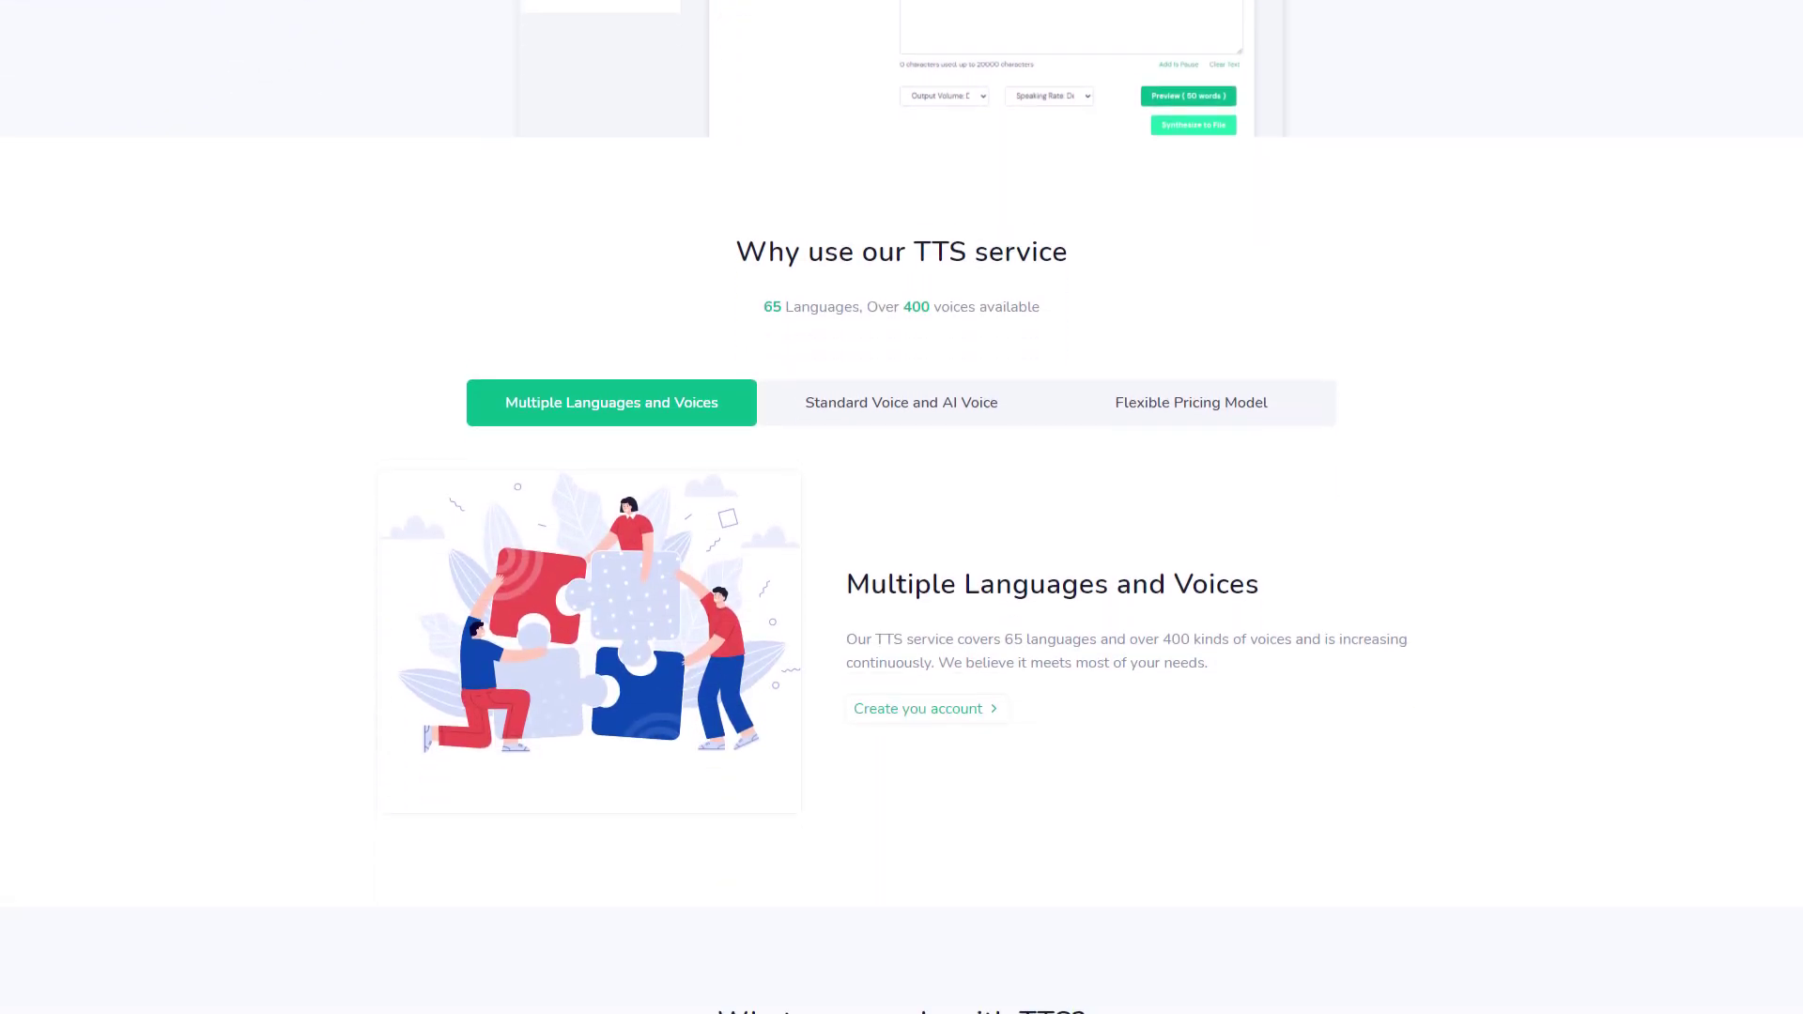
scroll(902, 507, "down", 7)
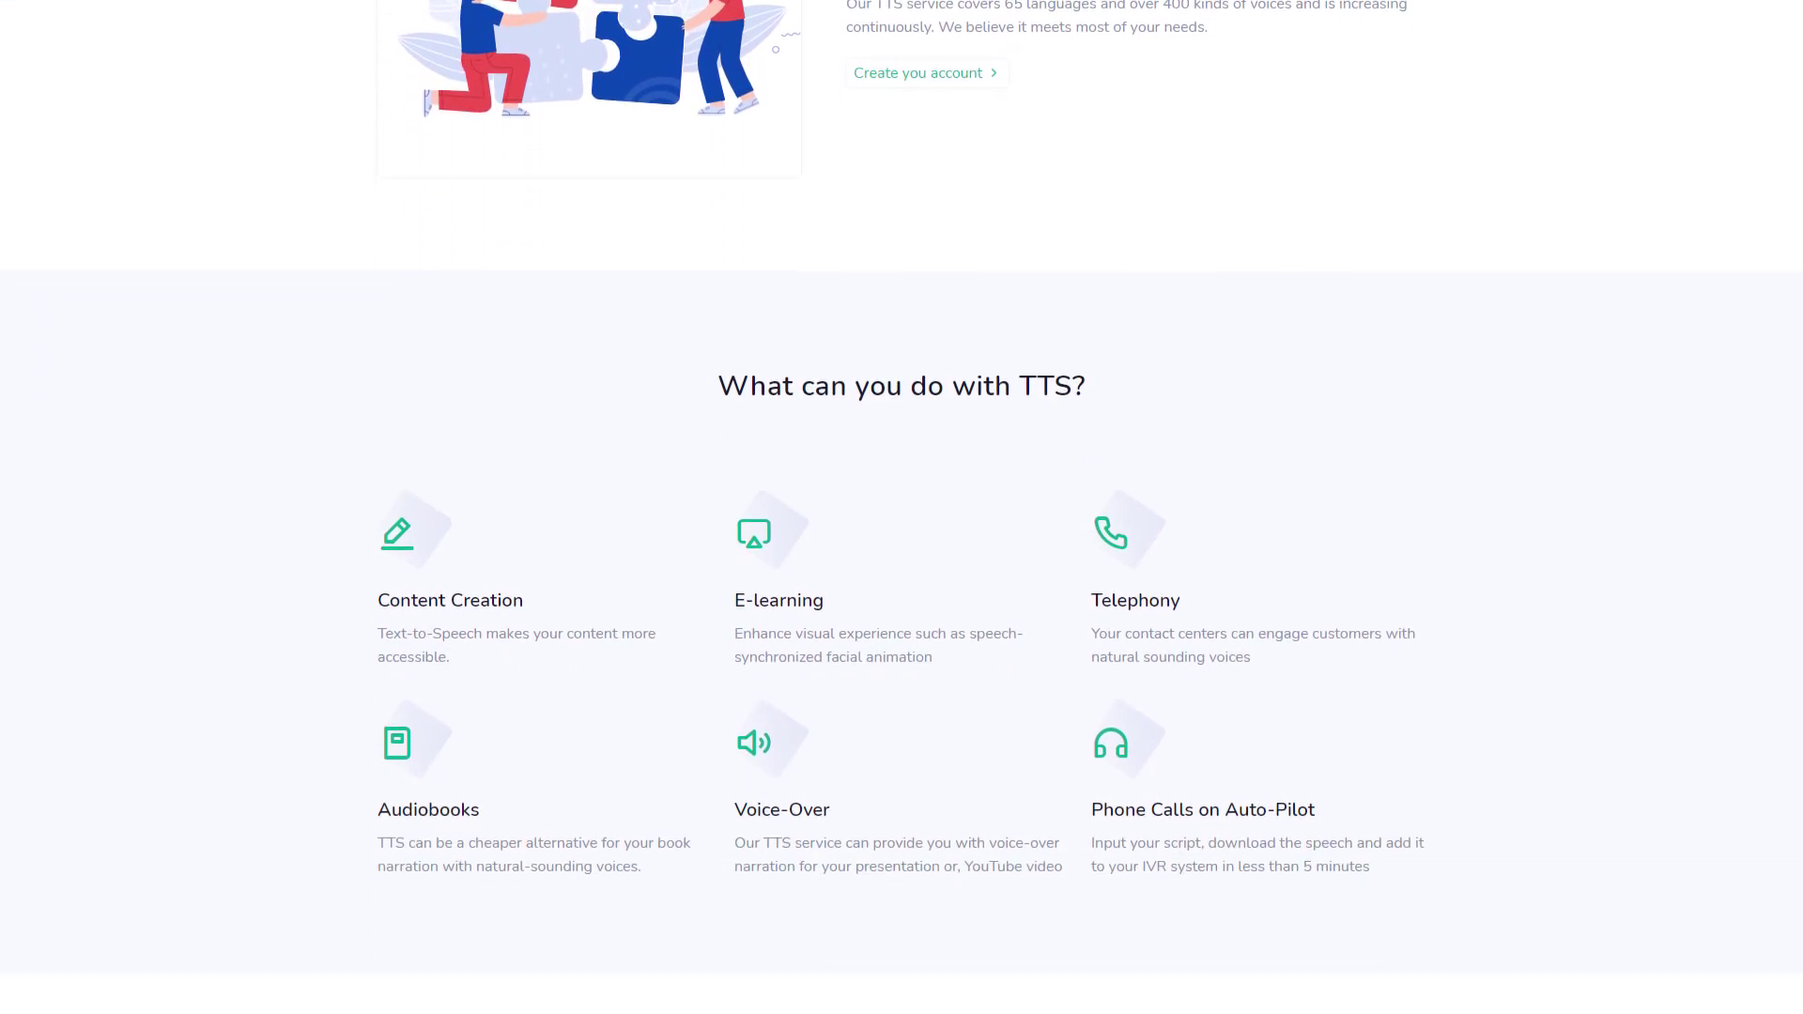
scroll(901, 507, "down", 7)
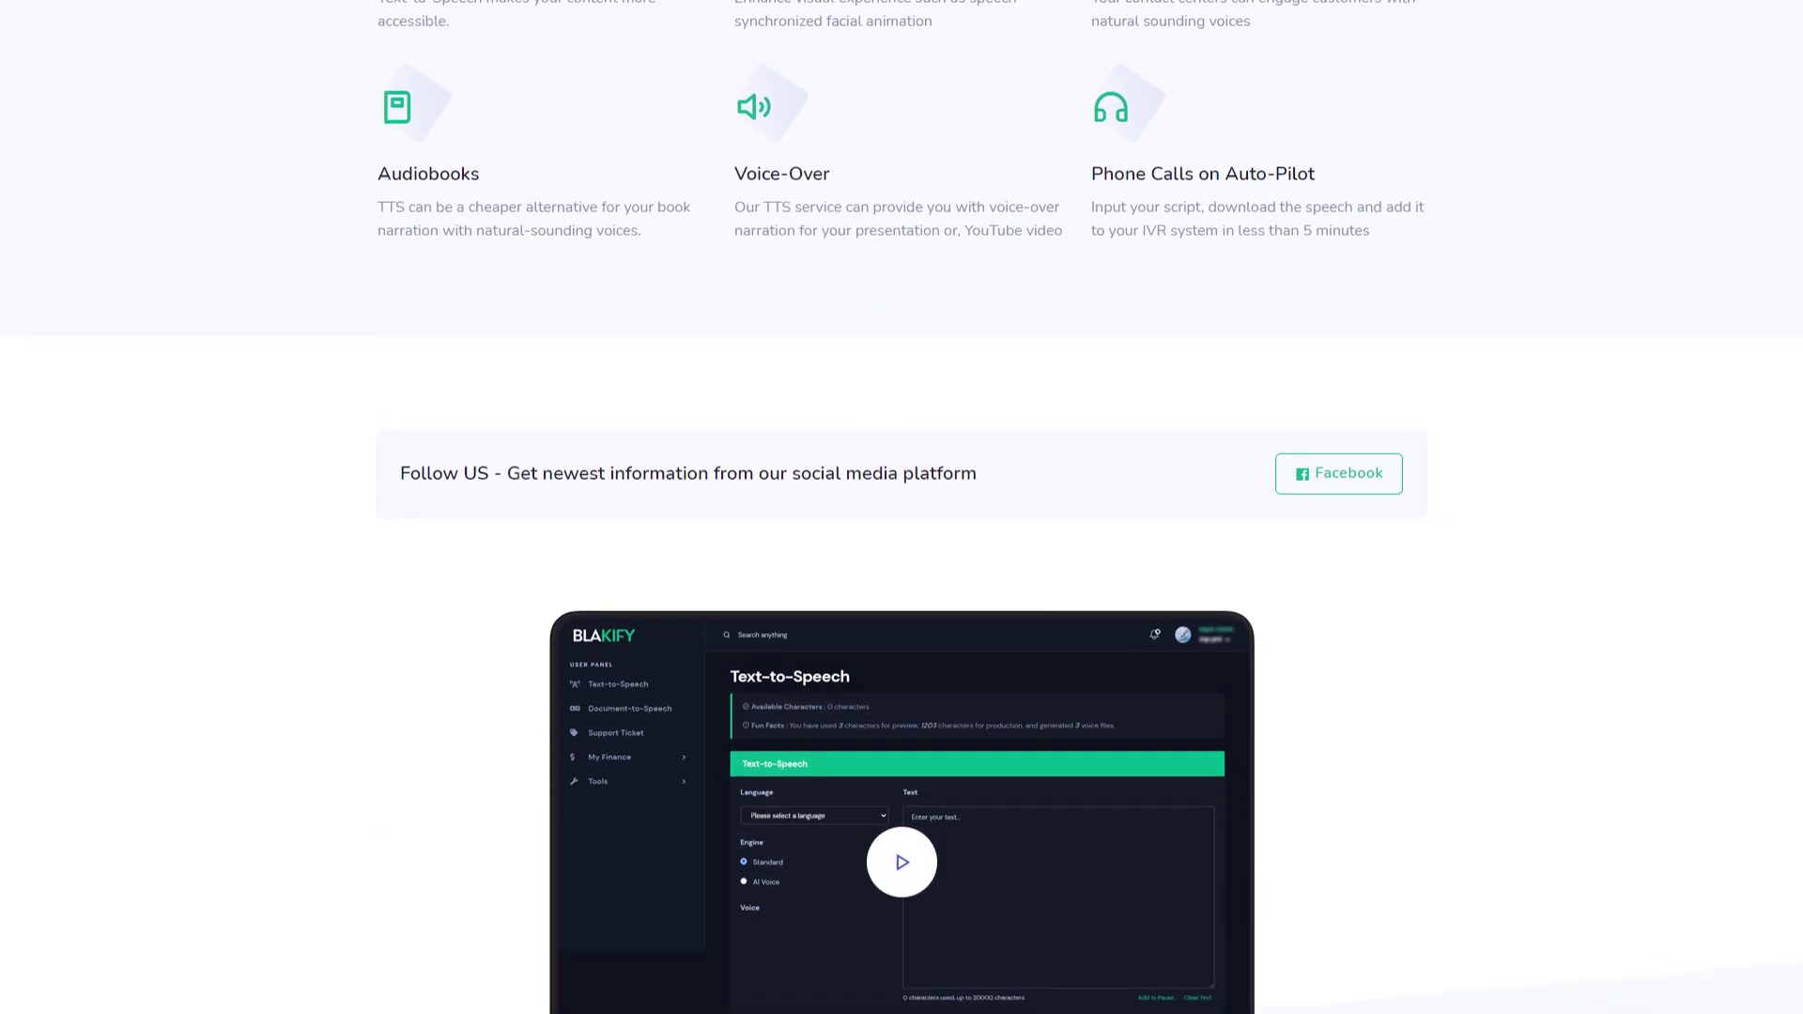
scroll(901, 507, "down", 7)
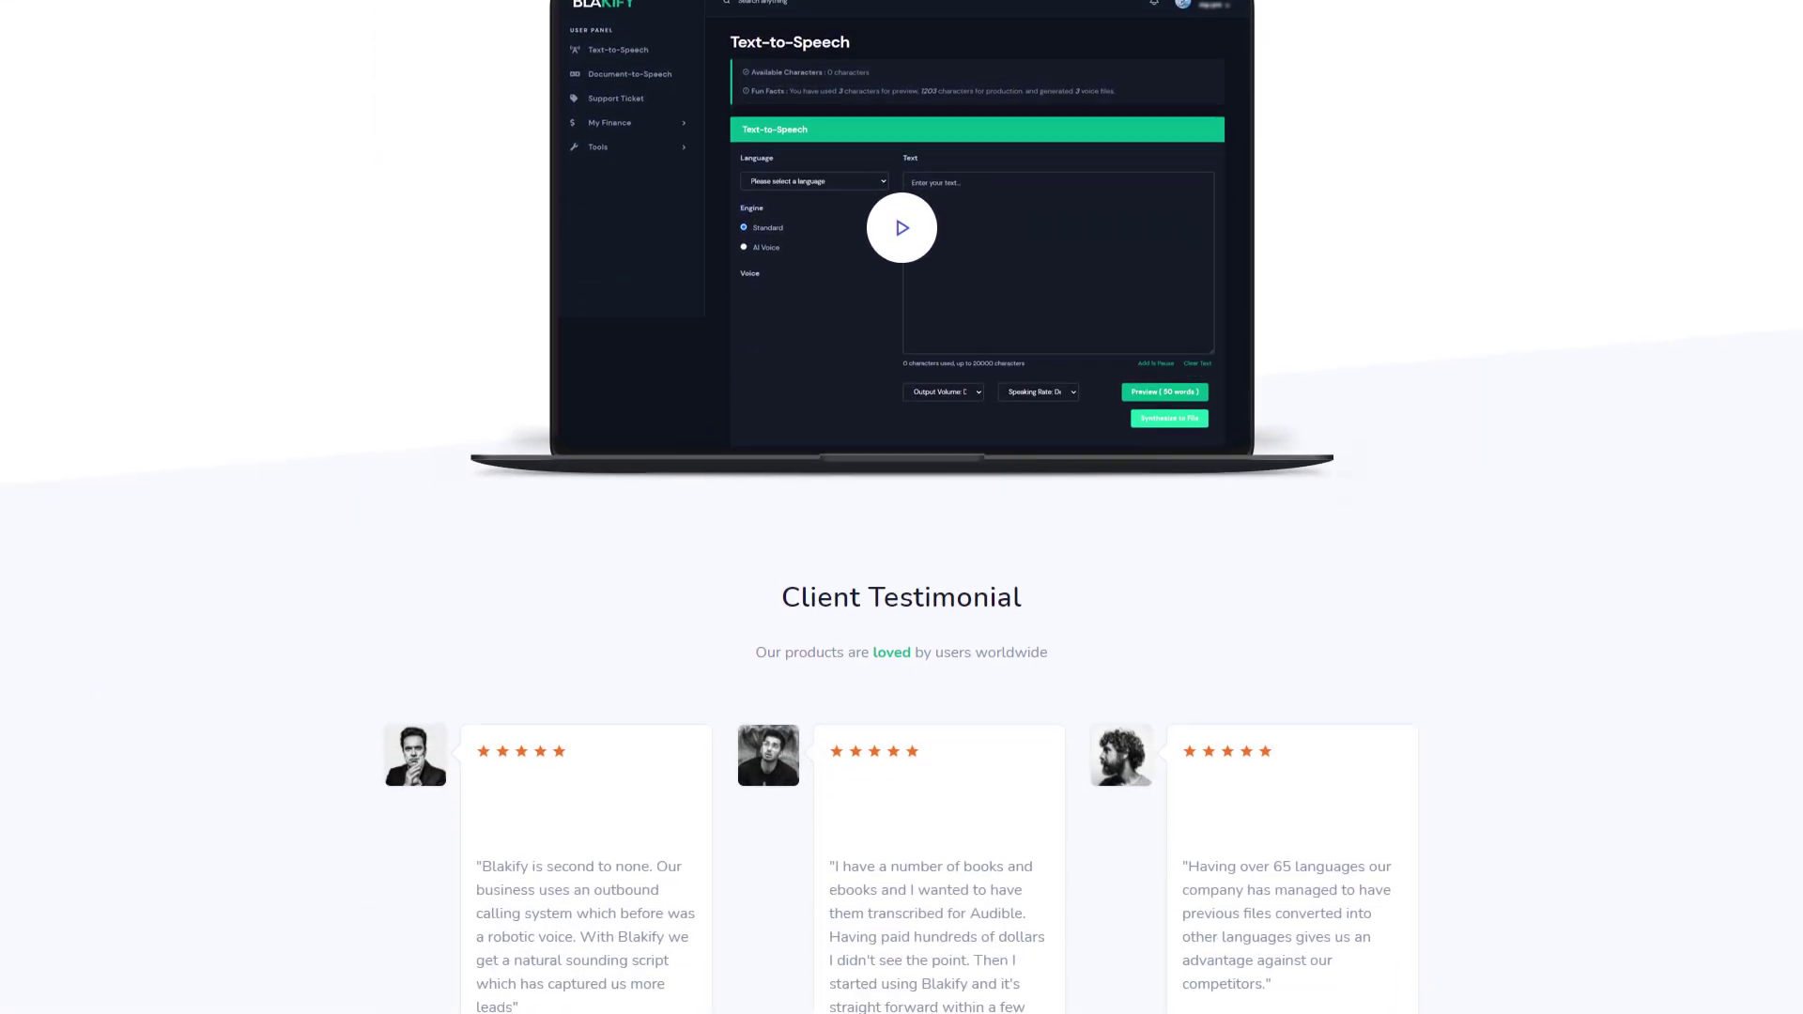
scroll(901, 507, "down", 4)
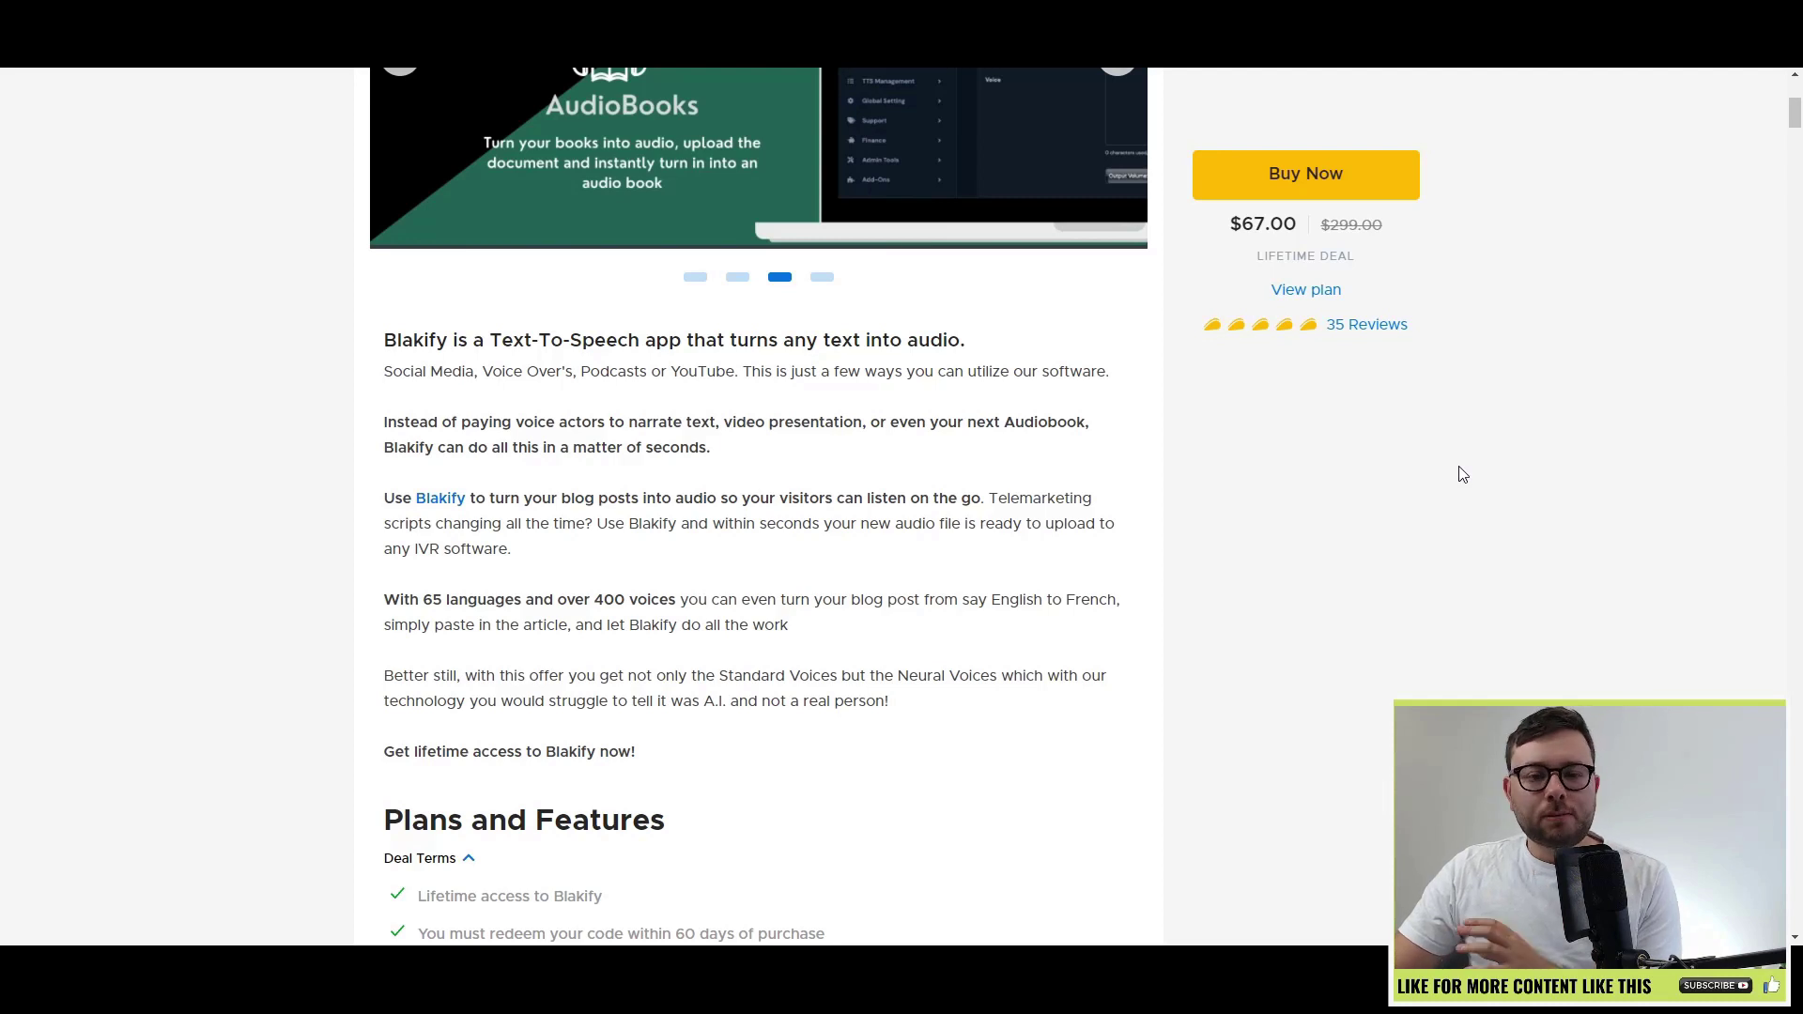
scroll(1462, 475, "up", 1)
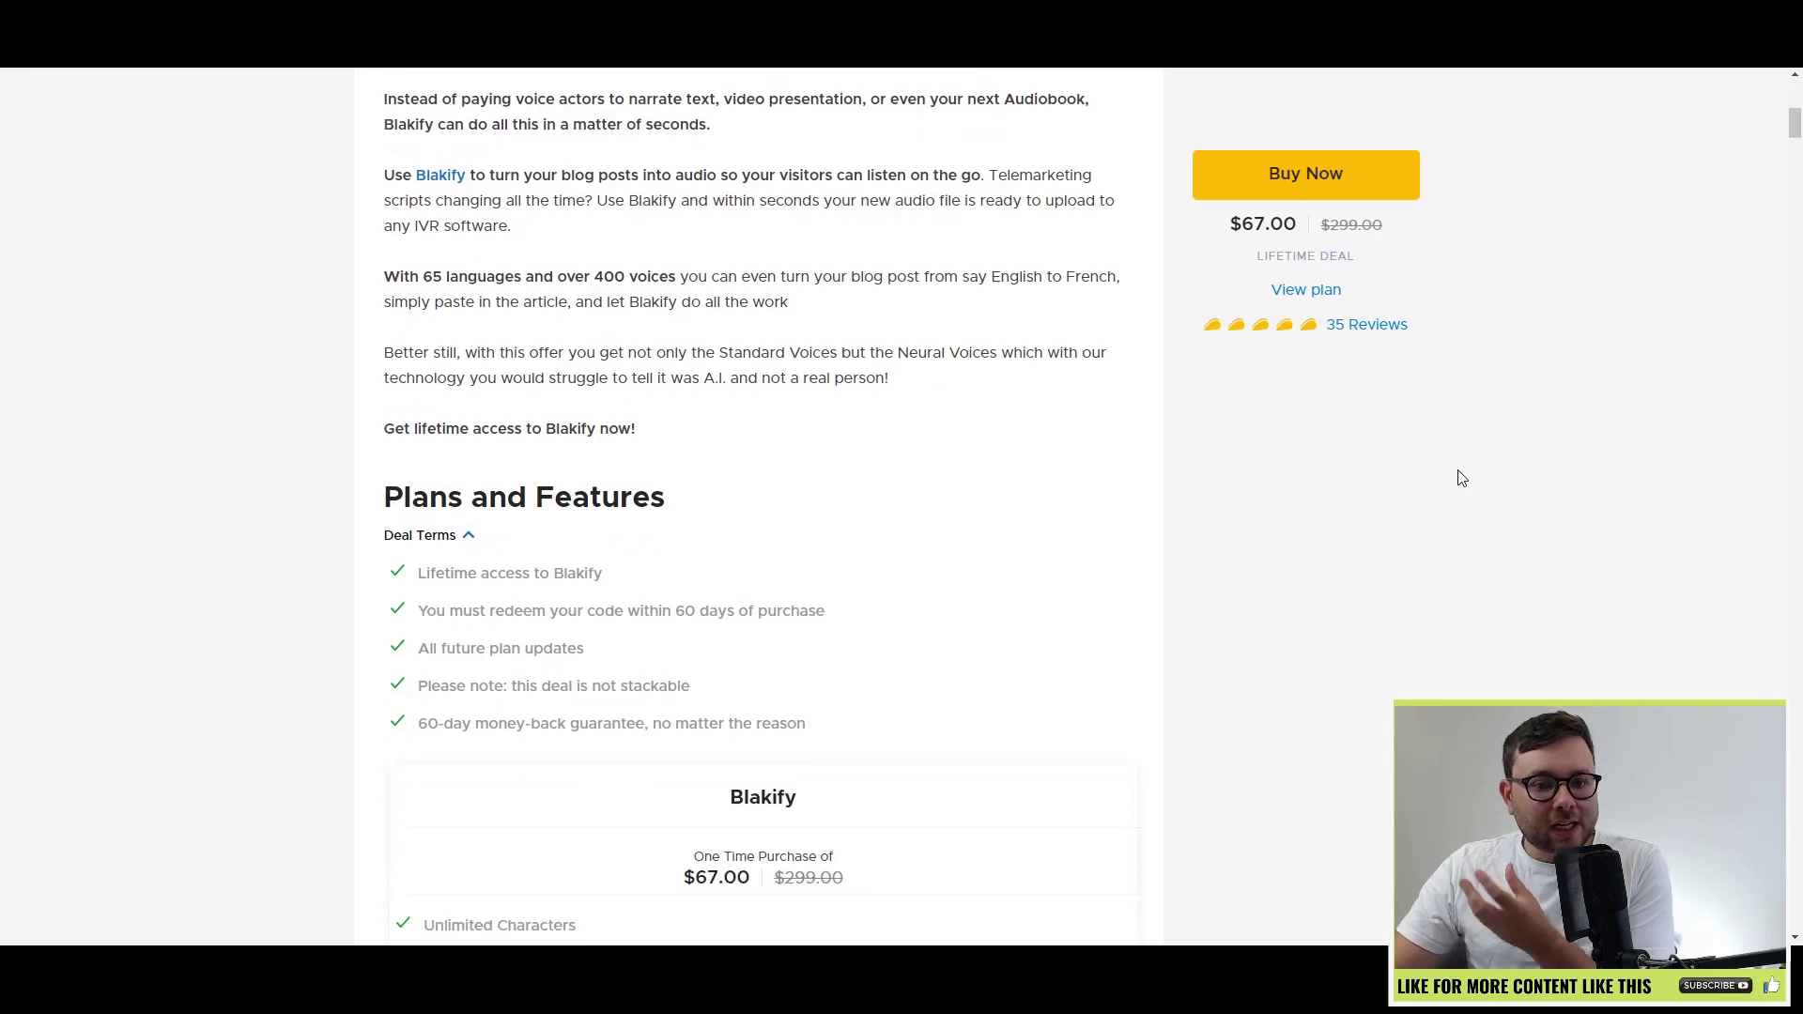
scroll(1459, 475, "down", 4)
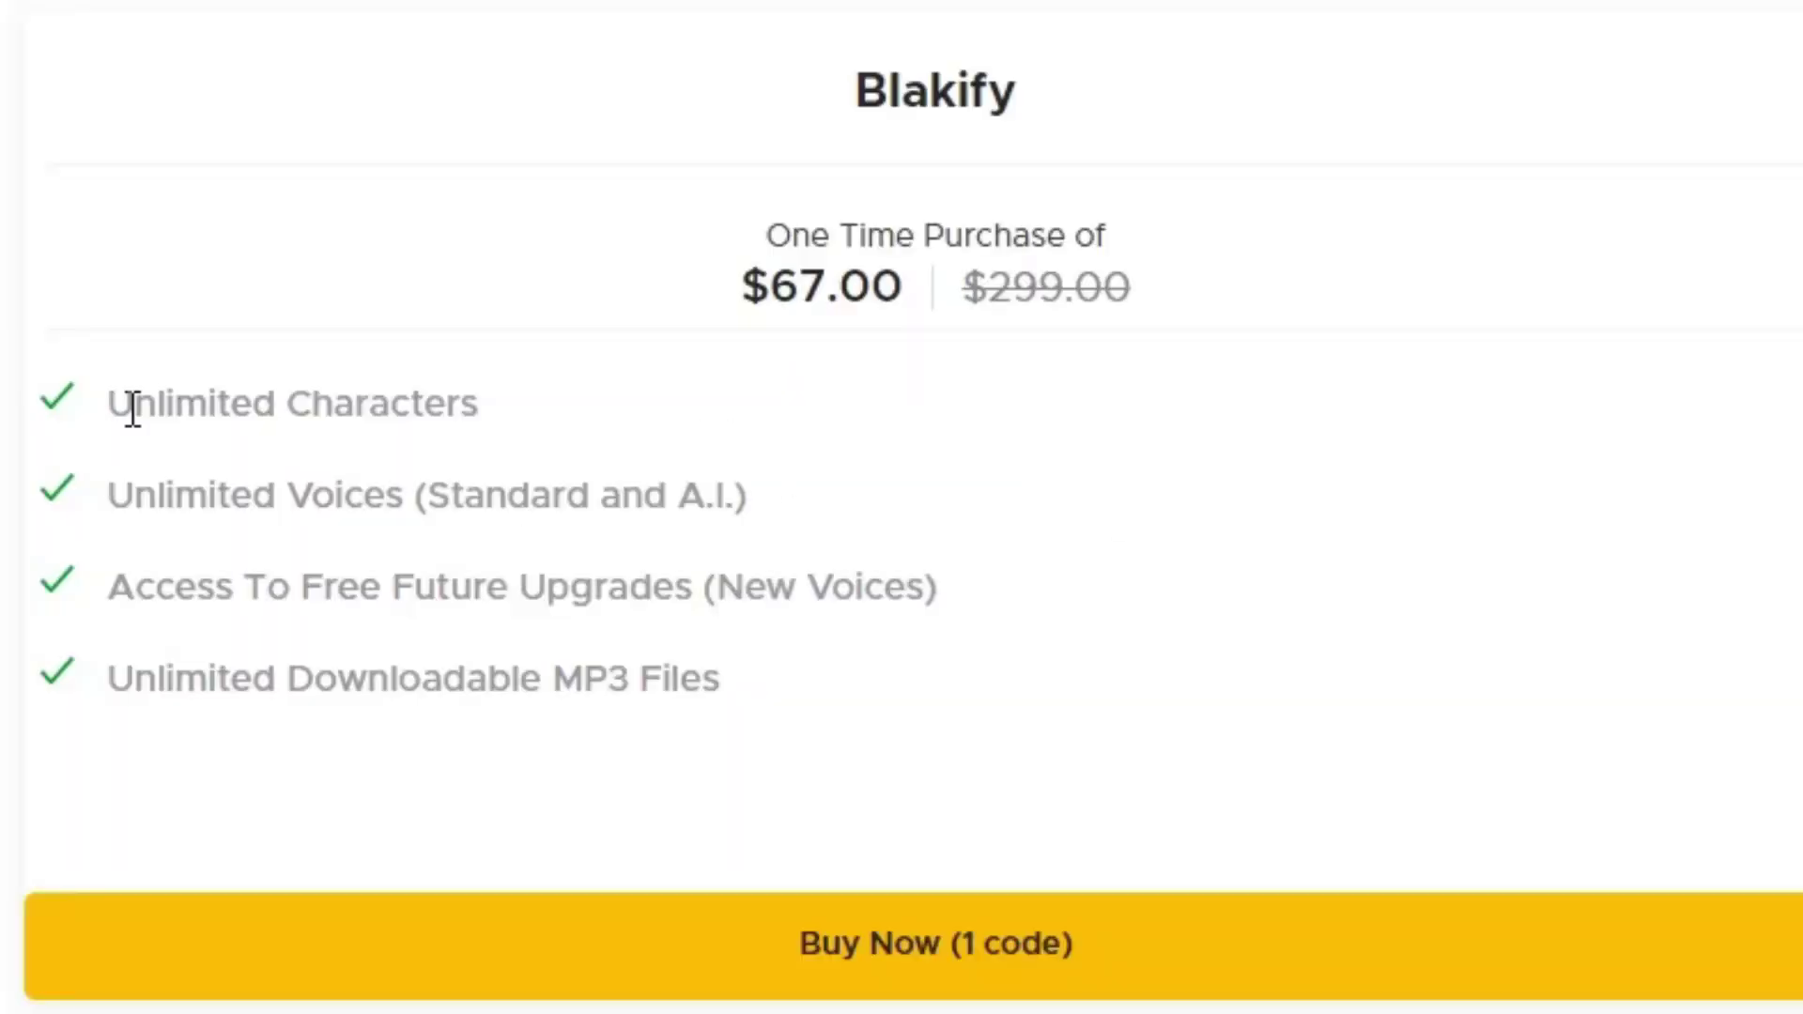
left_click_drag(134, 410, 433, 411)
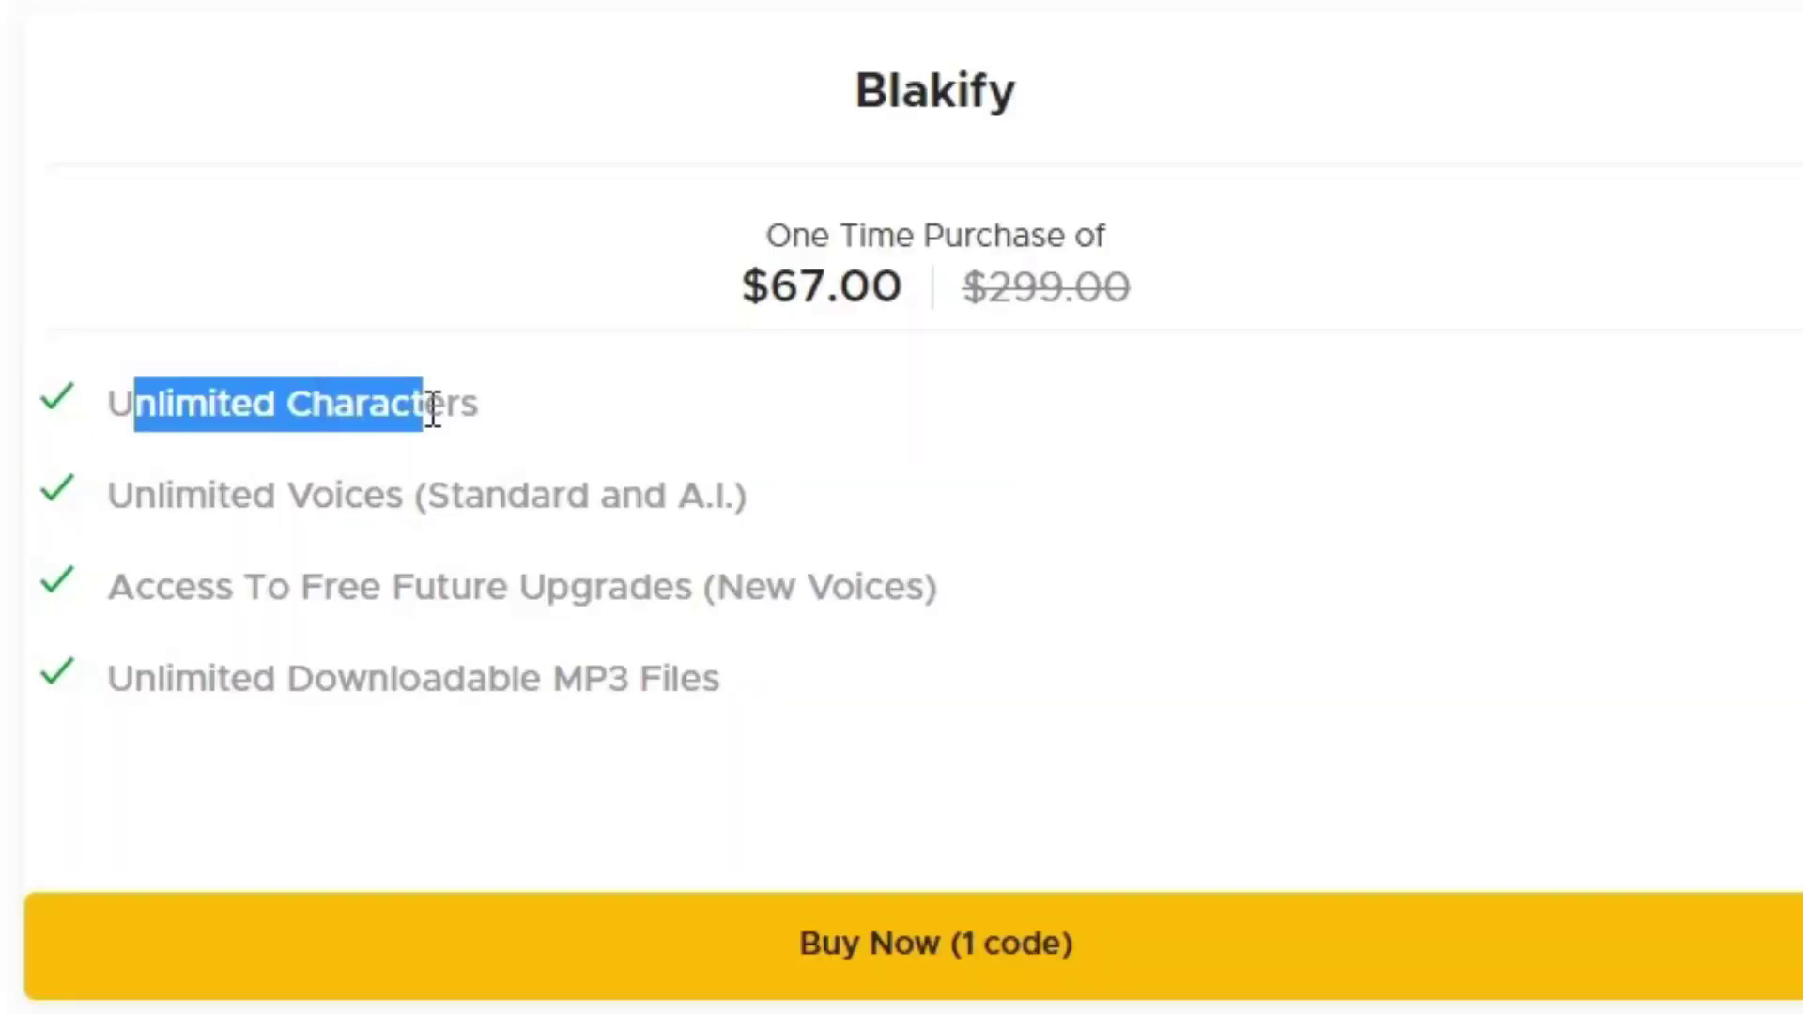
left_click_drag(141, 503, 422, 744)
left_click(488, 511)
left_click_drag(447, 273, 690, 268)
left_click(705, 266)
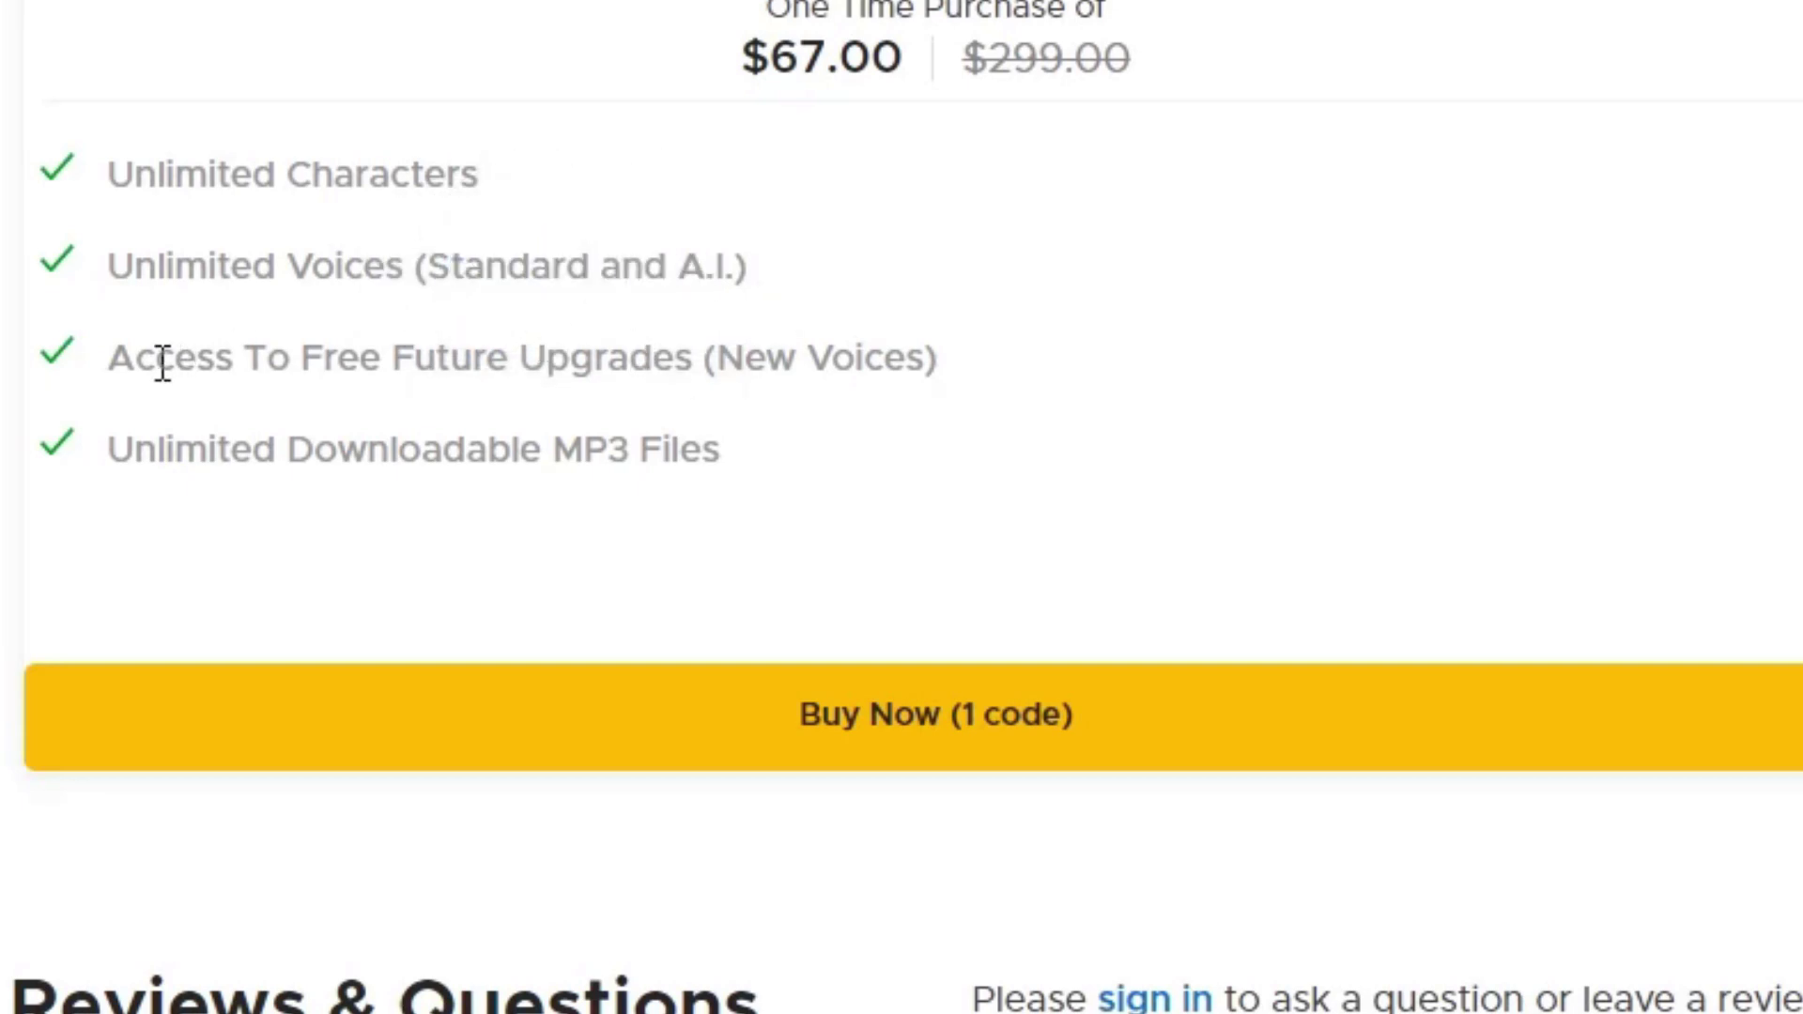
left_click_drag(157, 361, 290, 358)
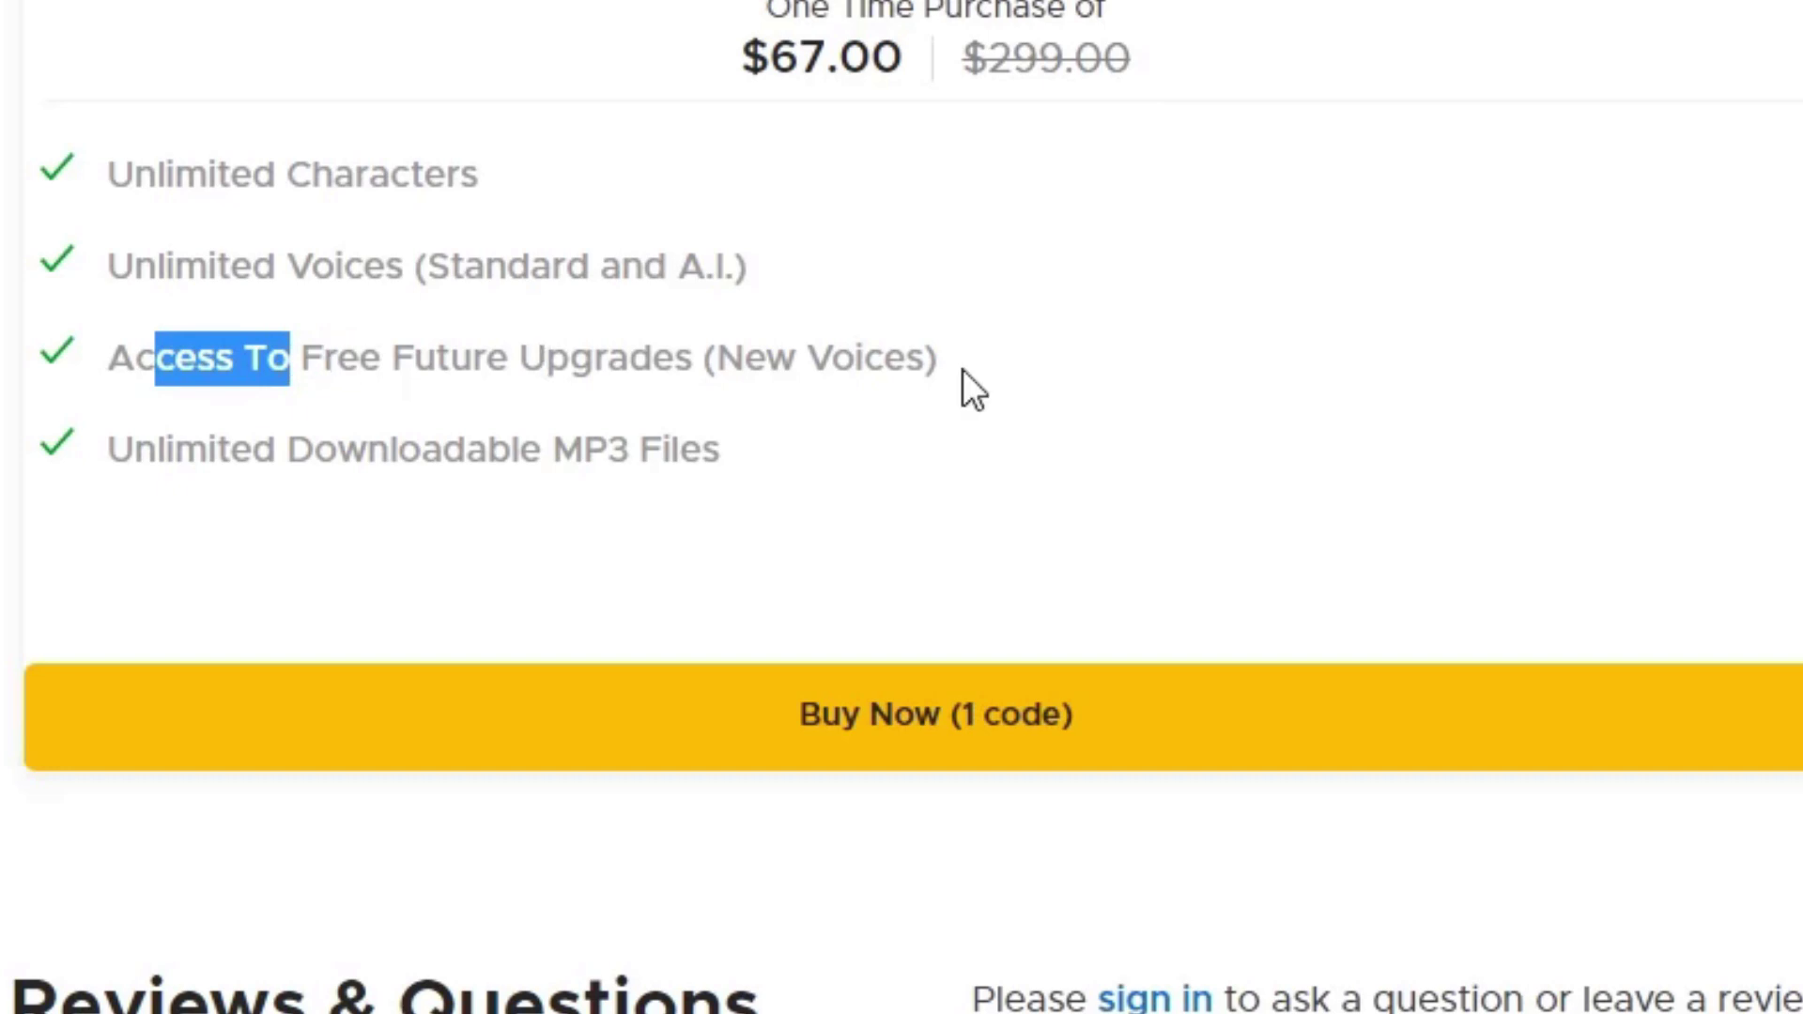
left_click(164, 460)
left_click_drag(164, 460, 441, 460)
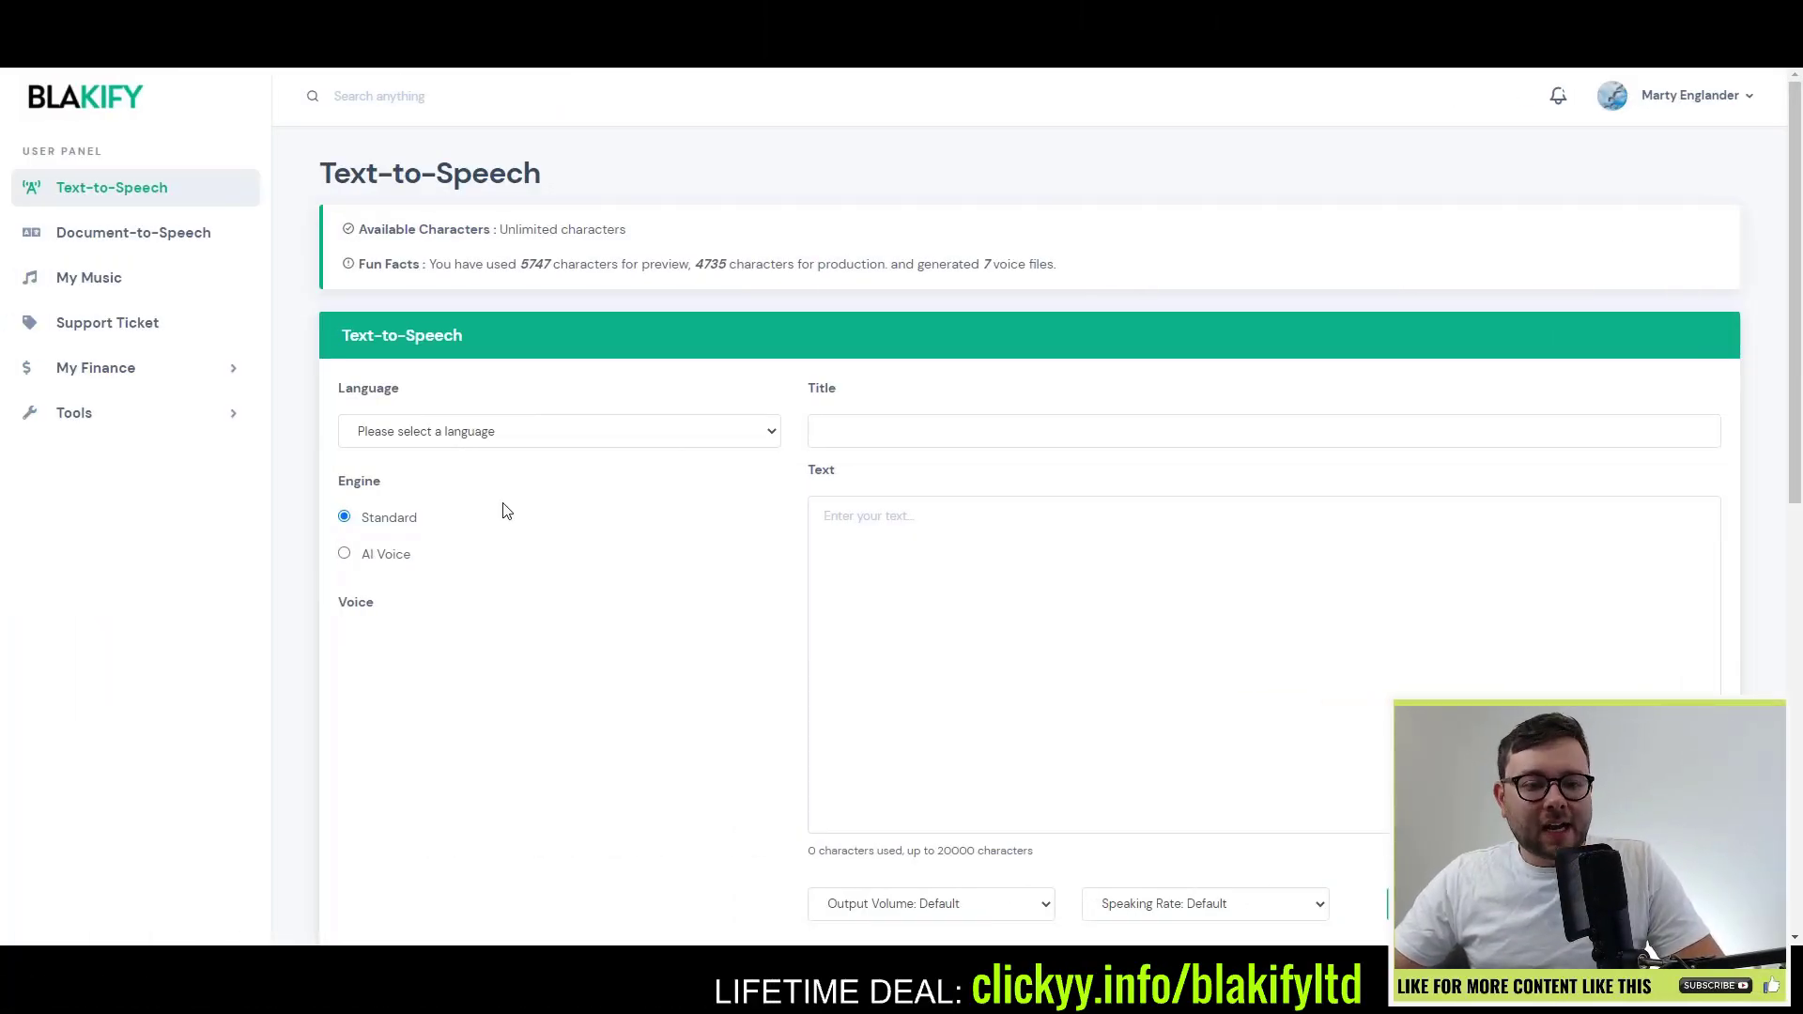
left_click_drag(489, 263, 592, 261)
left_click(615, 260)
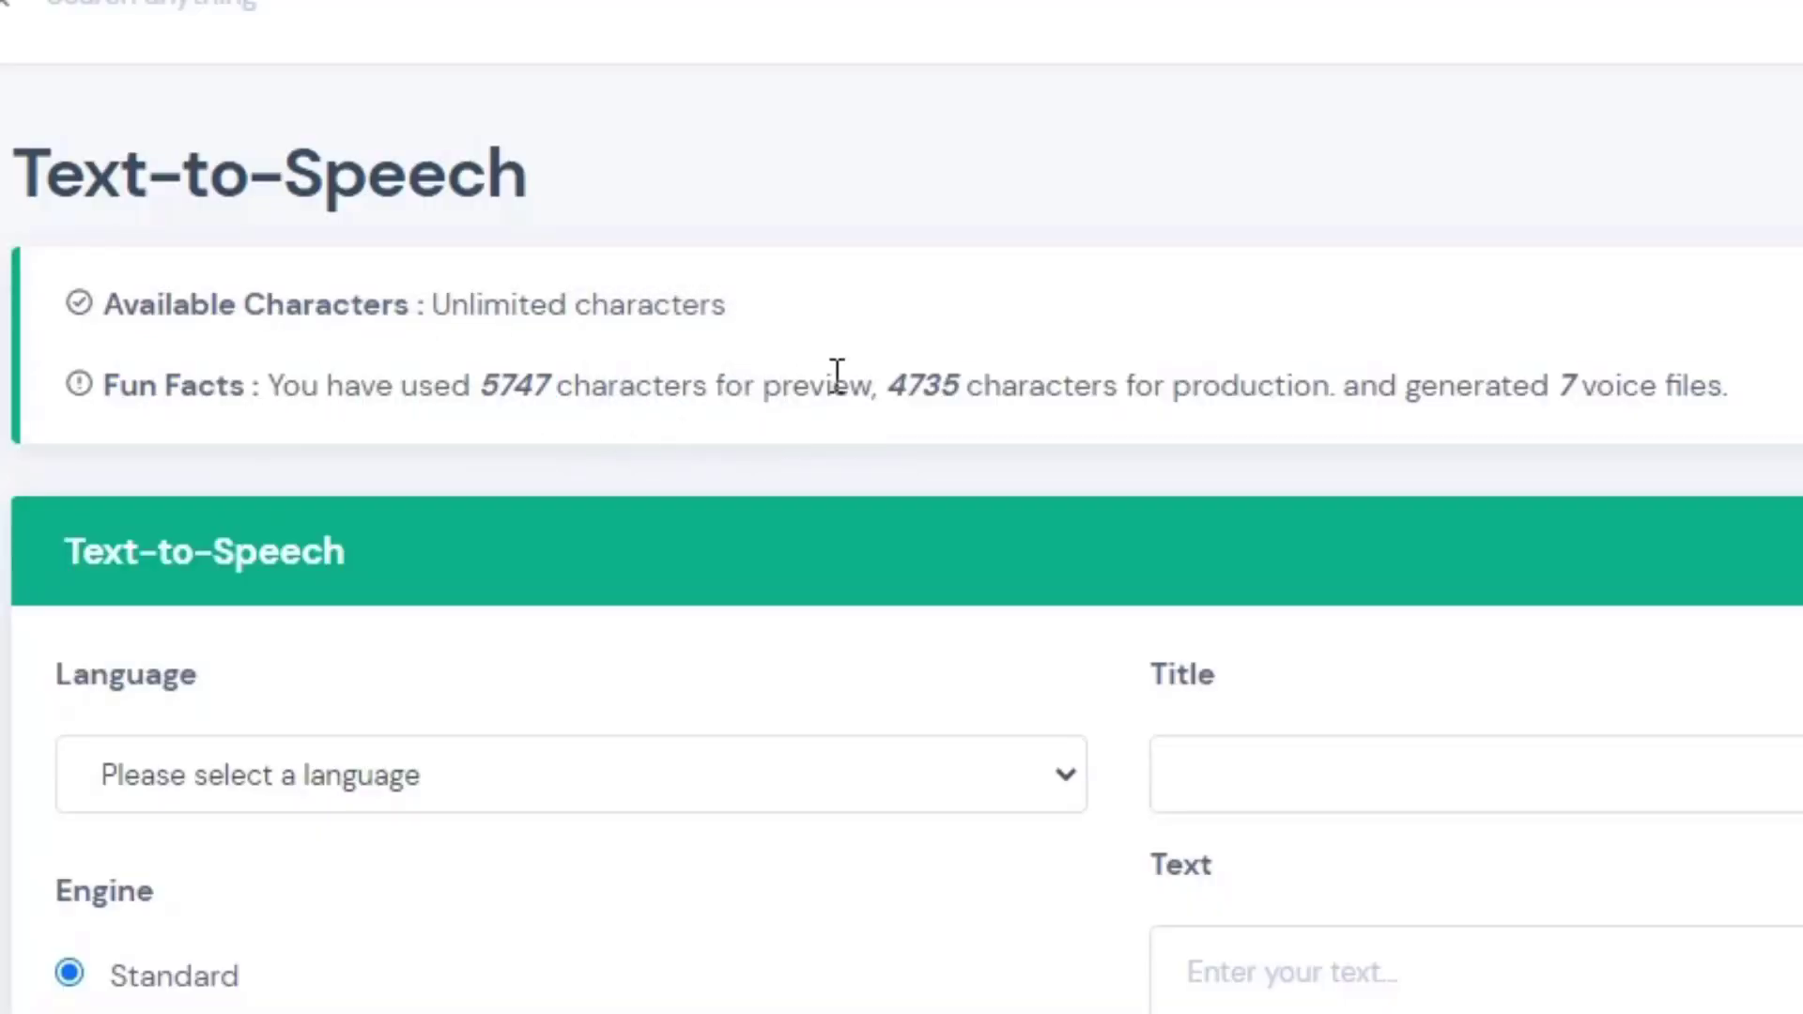
left_click_drag(941, 385, 1124, 381)
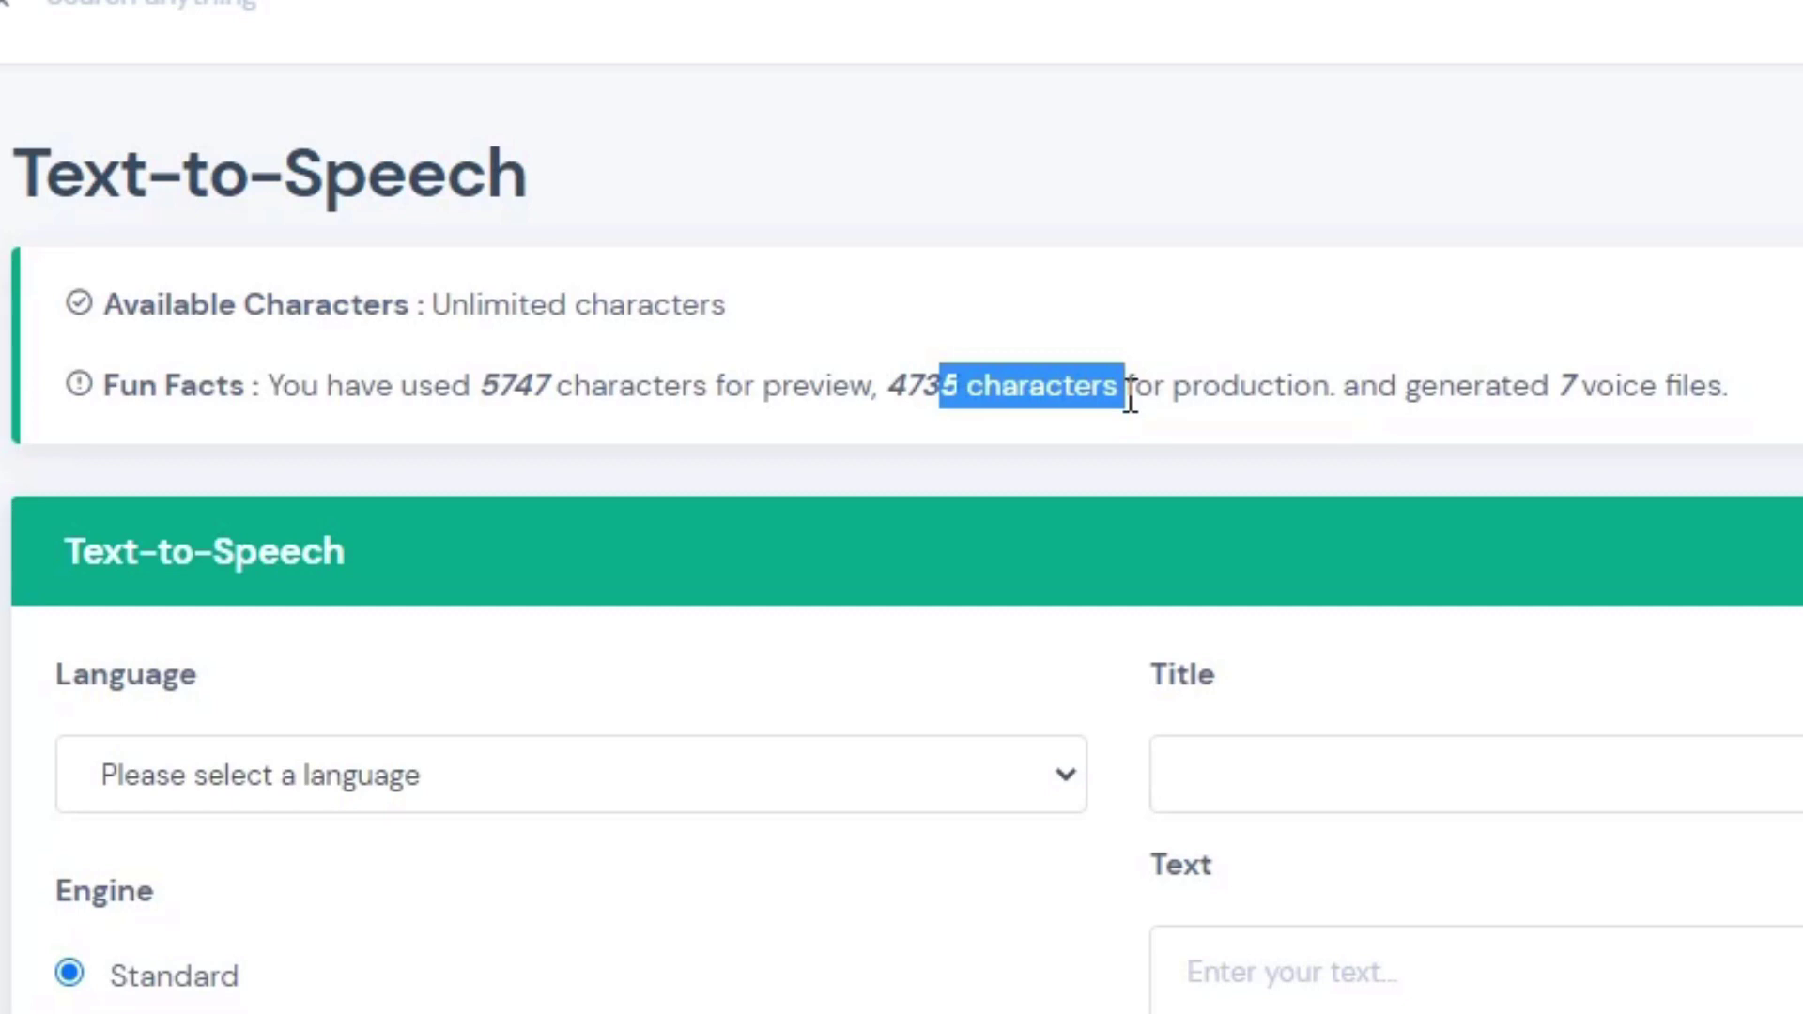
left_click(1671, 372)
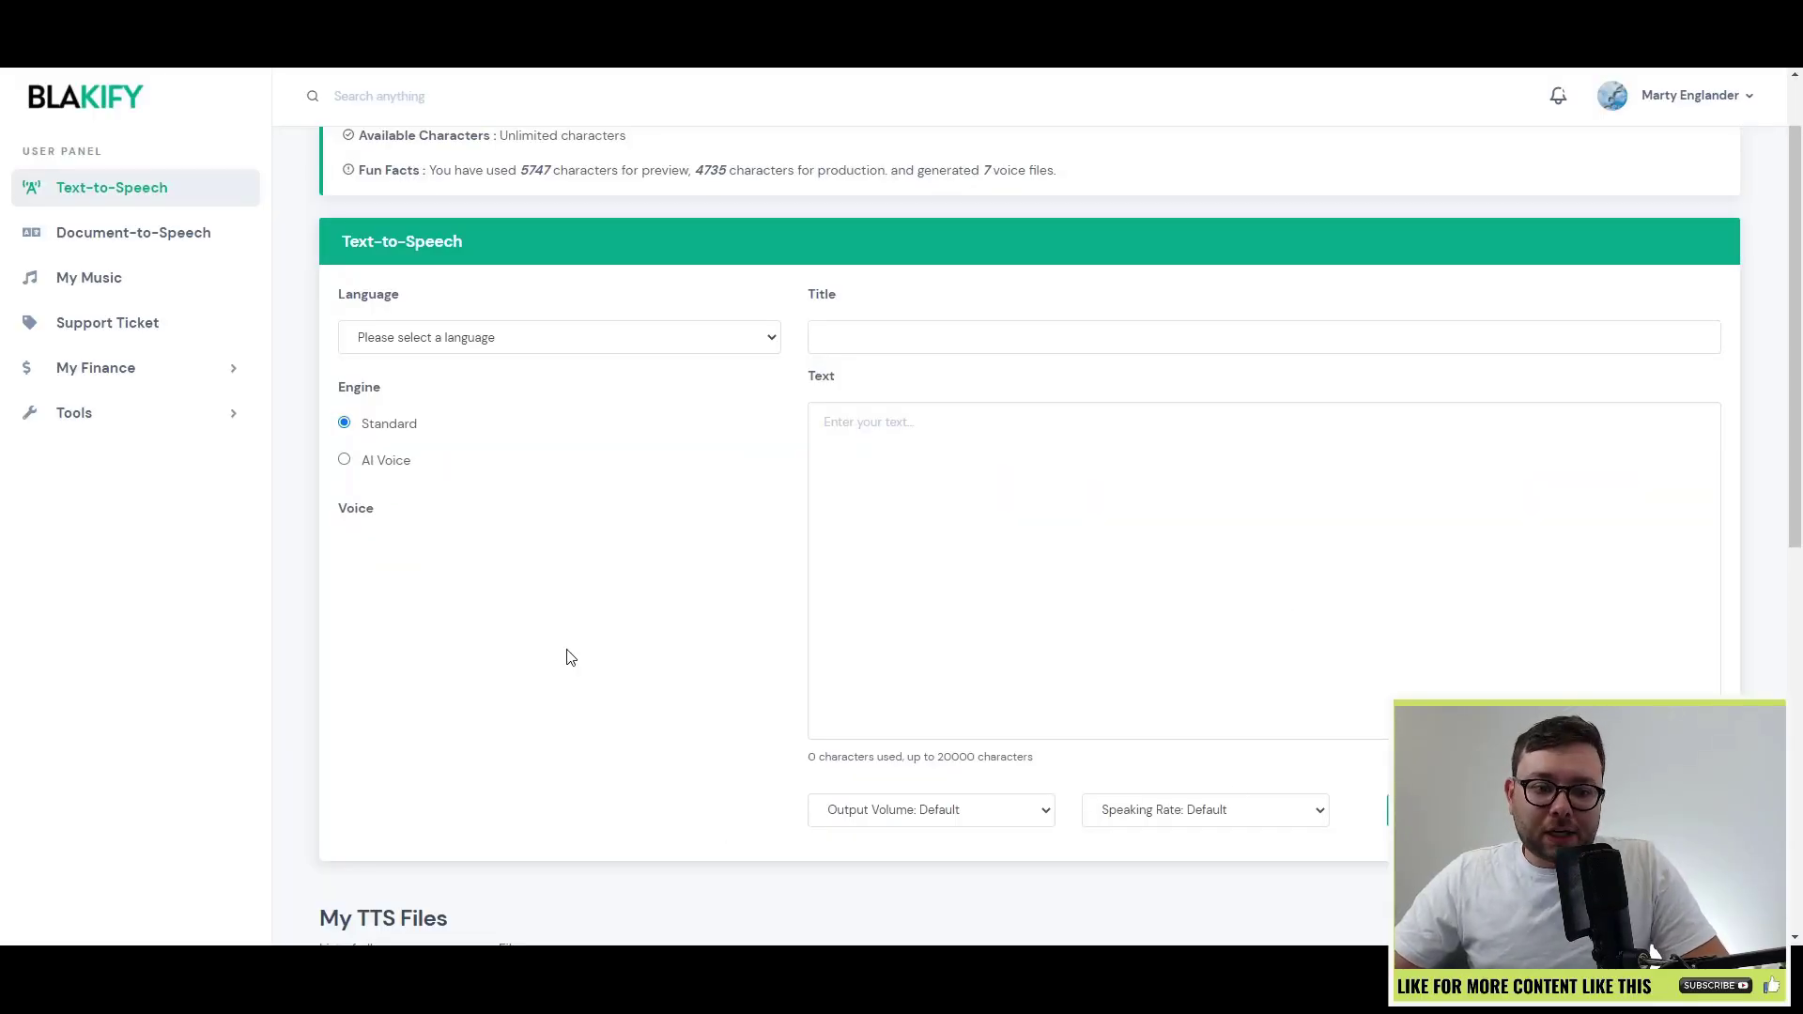
Step: Choose English (US) from the Language list for text-to-speech
left_click(572, 339)
scroll(509, 465, "down", 12)
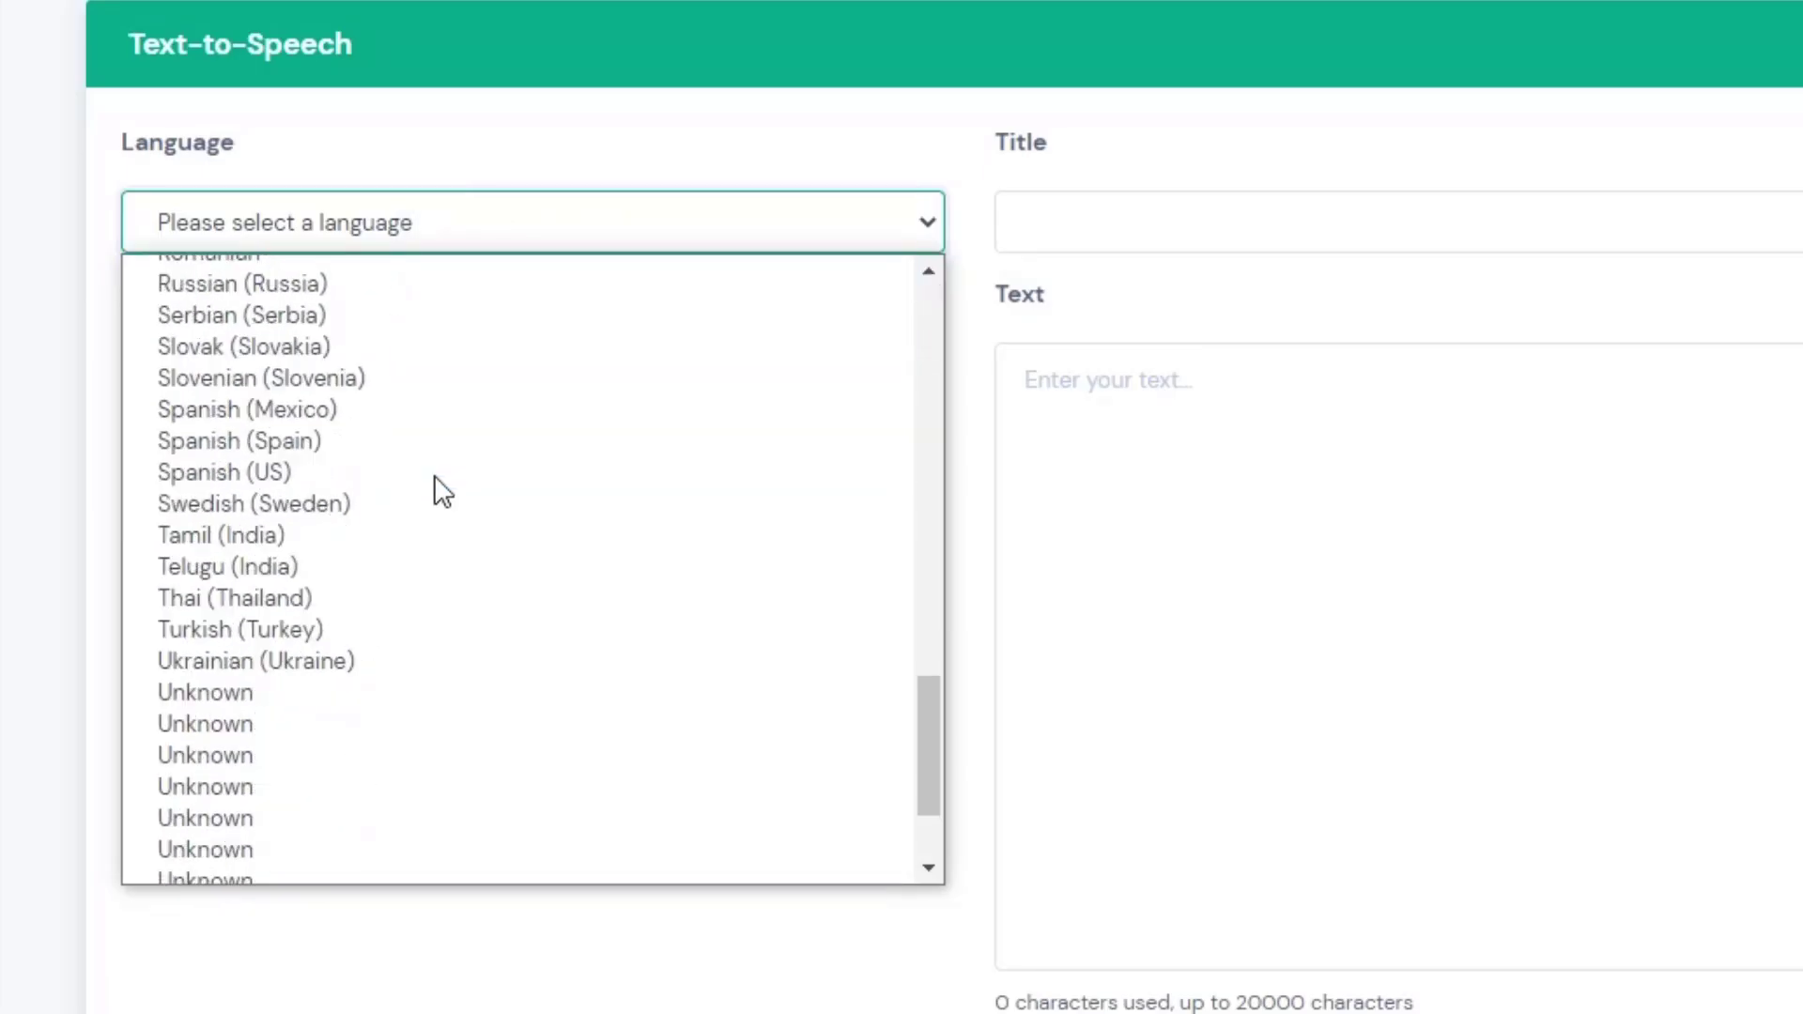
scroll(441, 490, "up", 10)
scroll(437, 484, "up", 6)
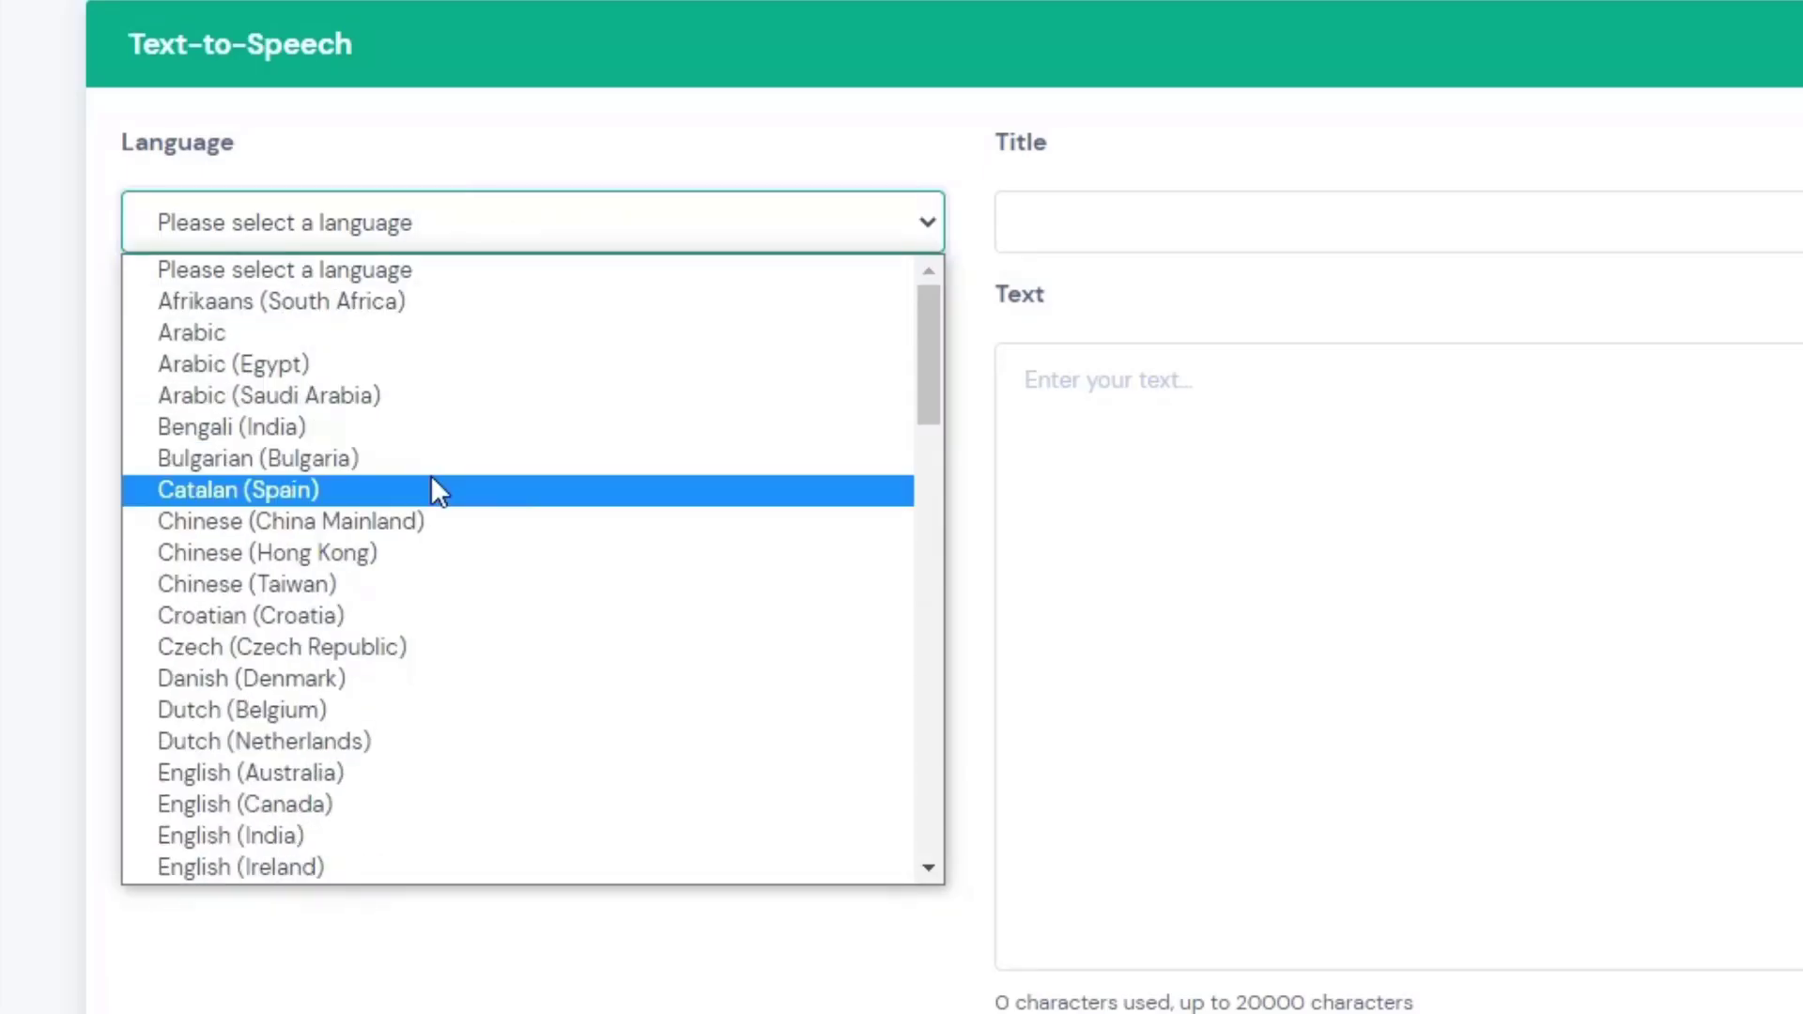
scroll(282, 409, "down", 12)
scroll(320, 488, "down", 2)
scroll(385, 404, "up", 12)
left_click(355, 441)
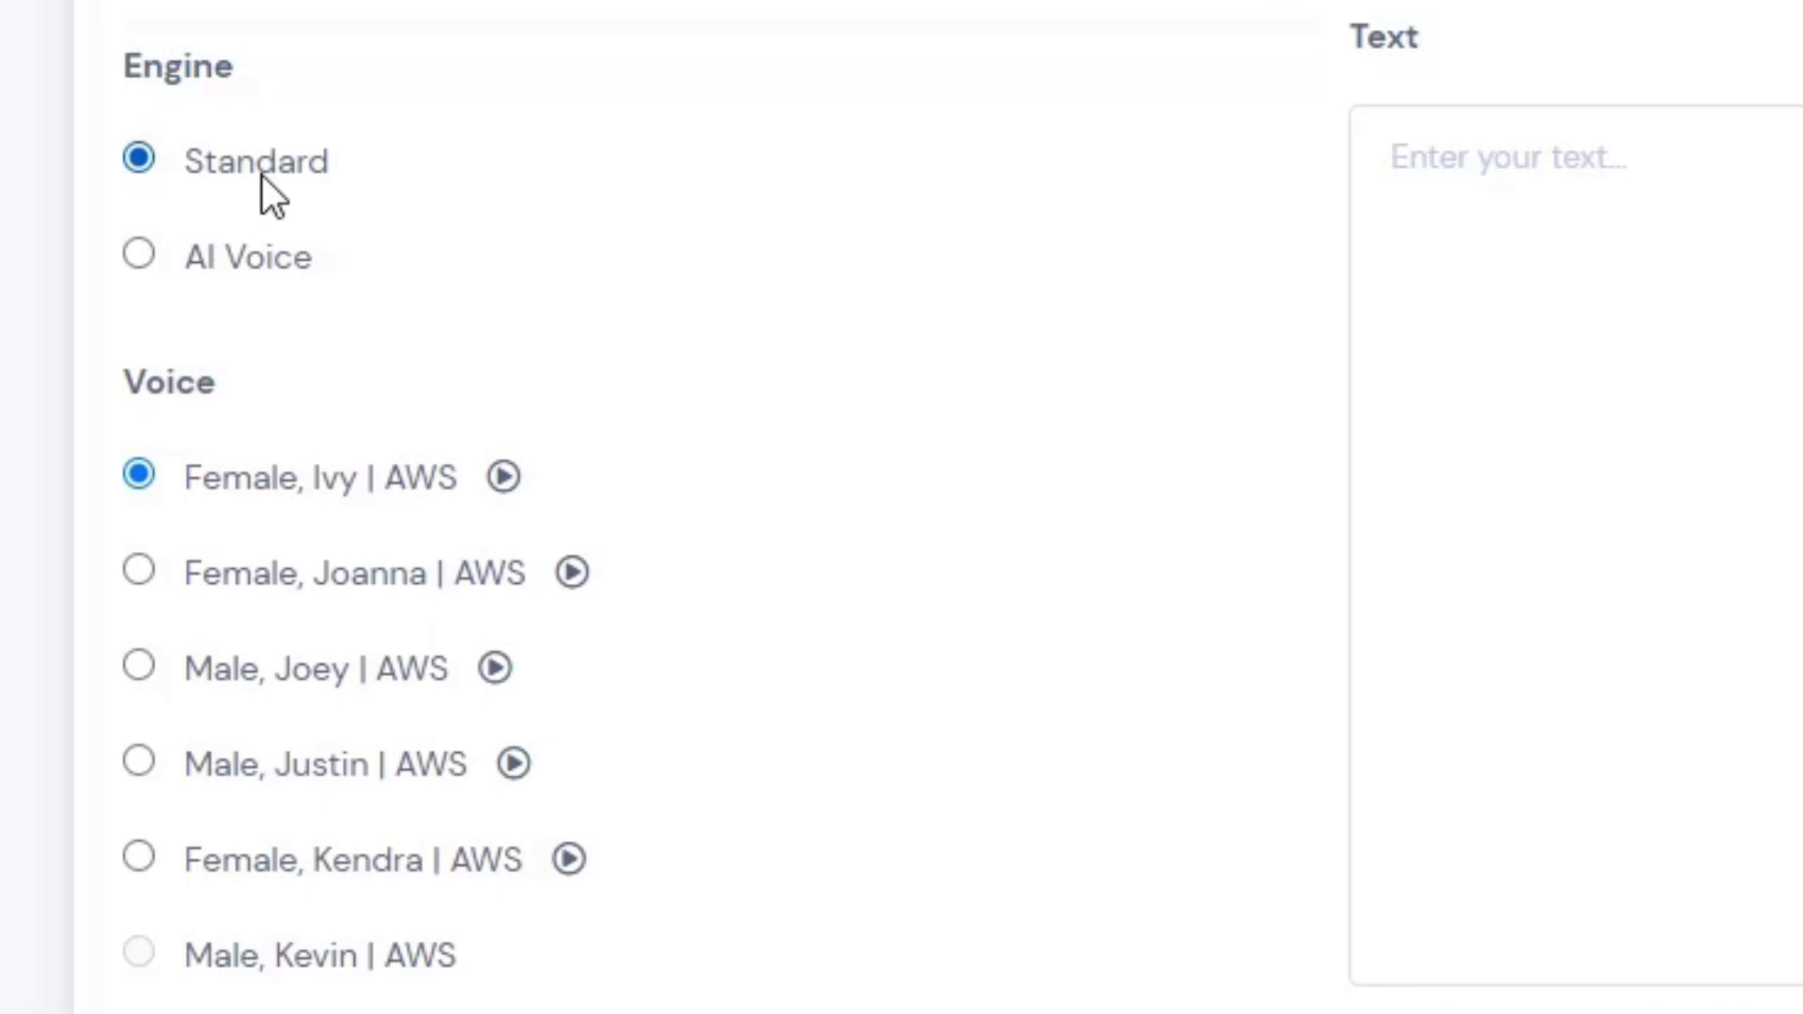
Step: Switch the engine to AI Voice and pick the Male, Joey | AWS voice
left_click(242, 266)
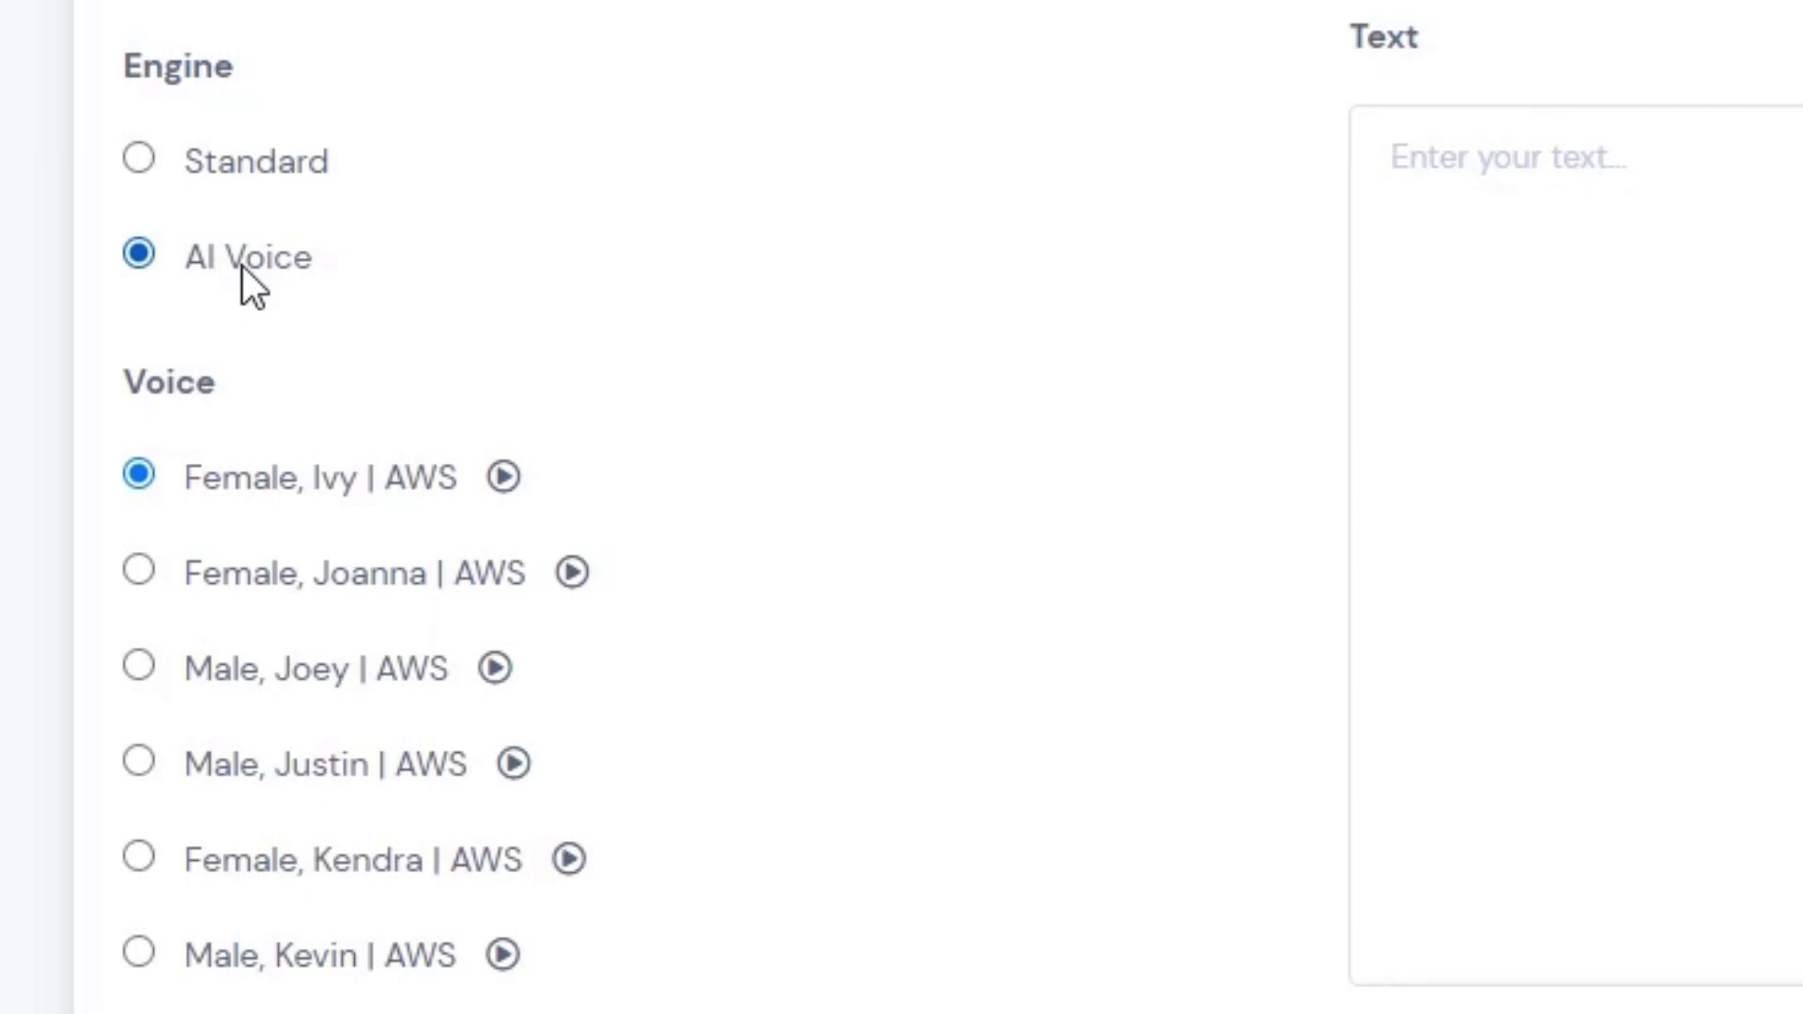
scroll(450, 322, "down", 5)
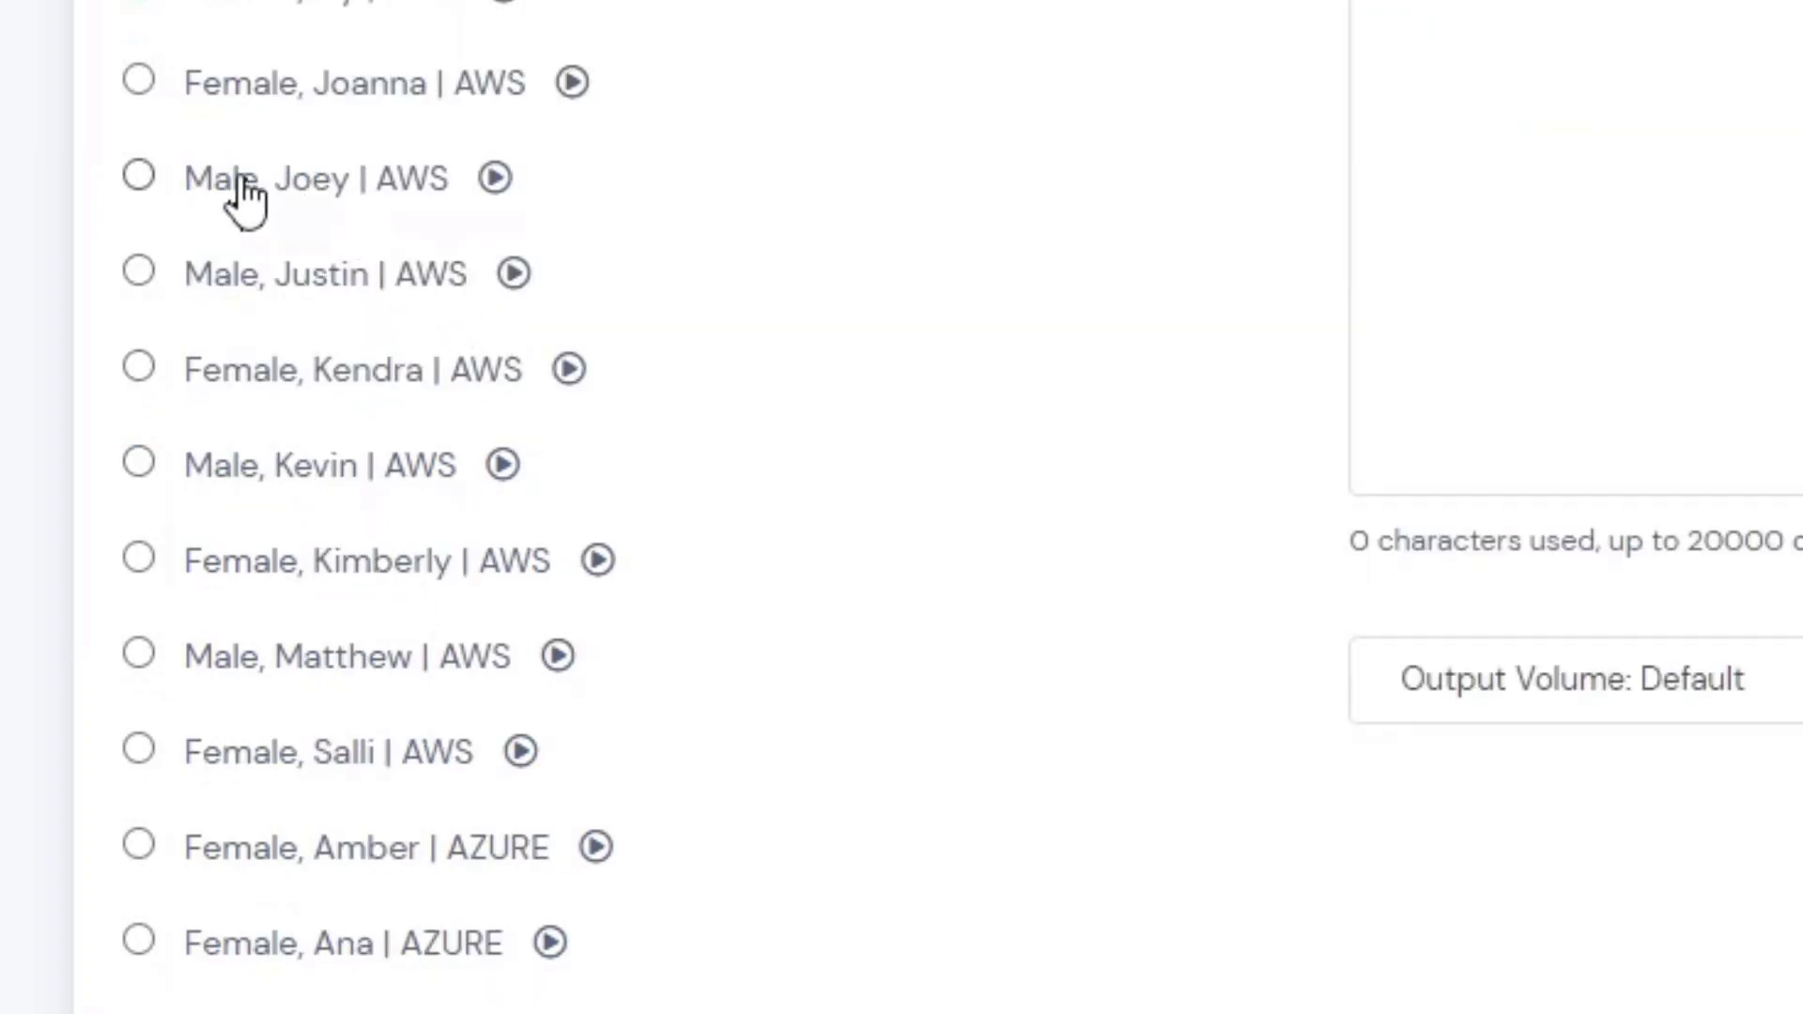
scroll(290, 129, "down", 3)
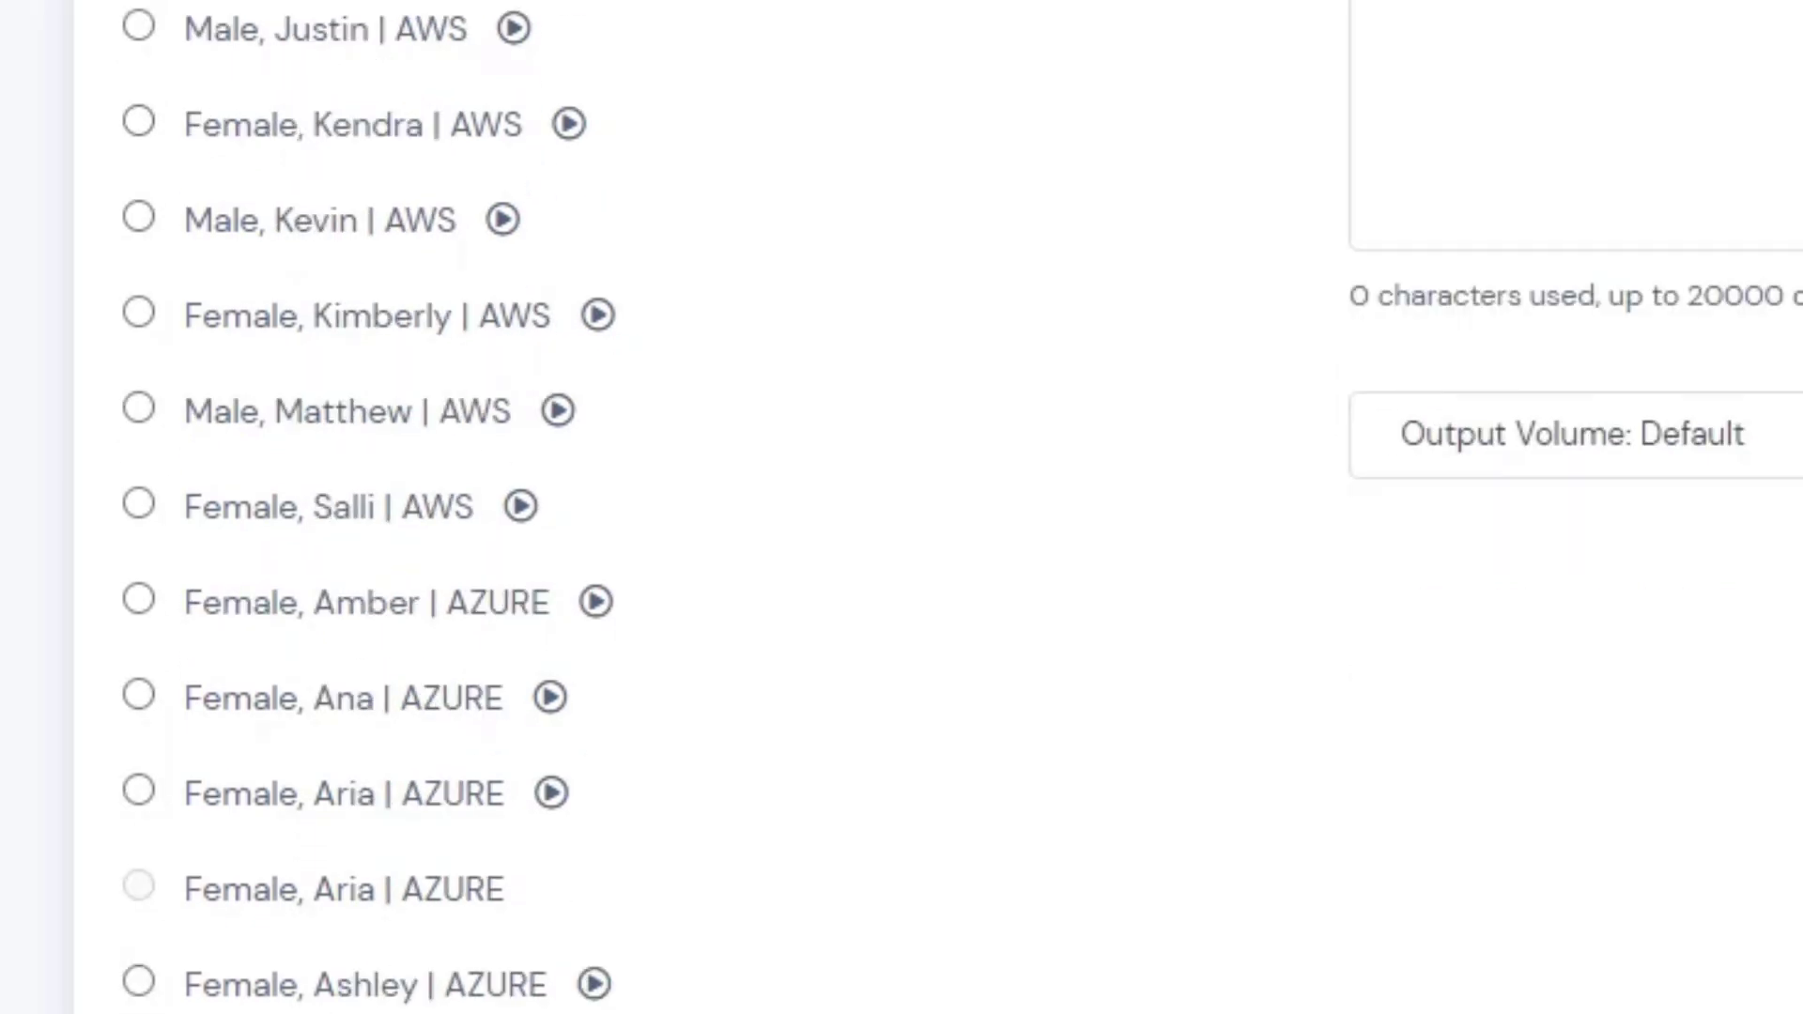
scroll(431, 97, "down", 8)
scroll(200, 376, "up", 11)
left_click(138, 176)
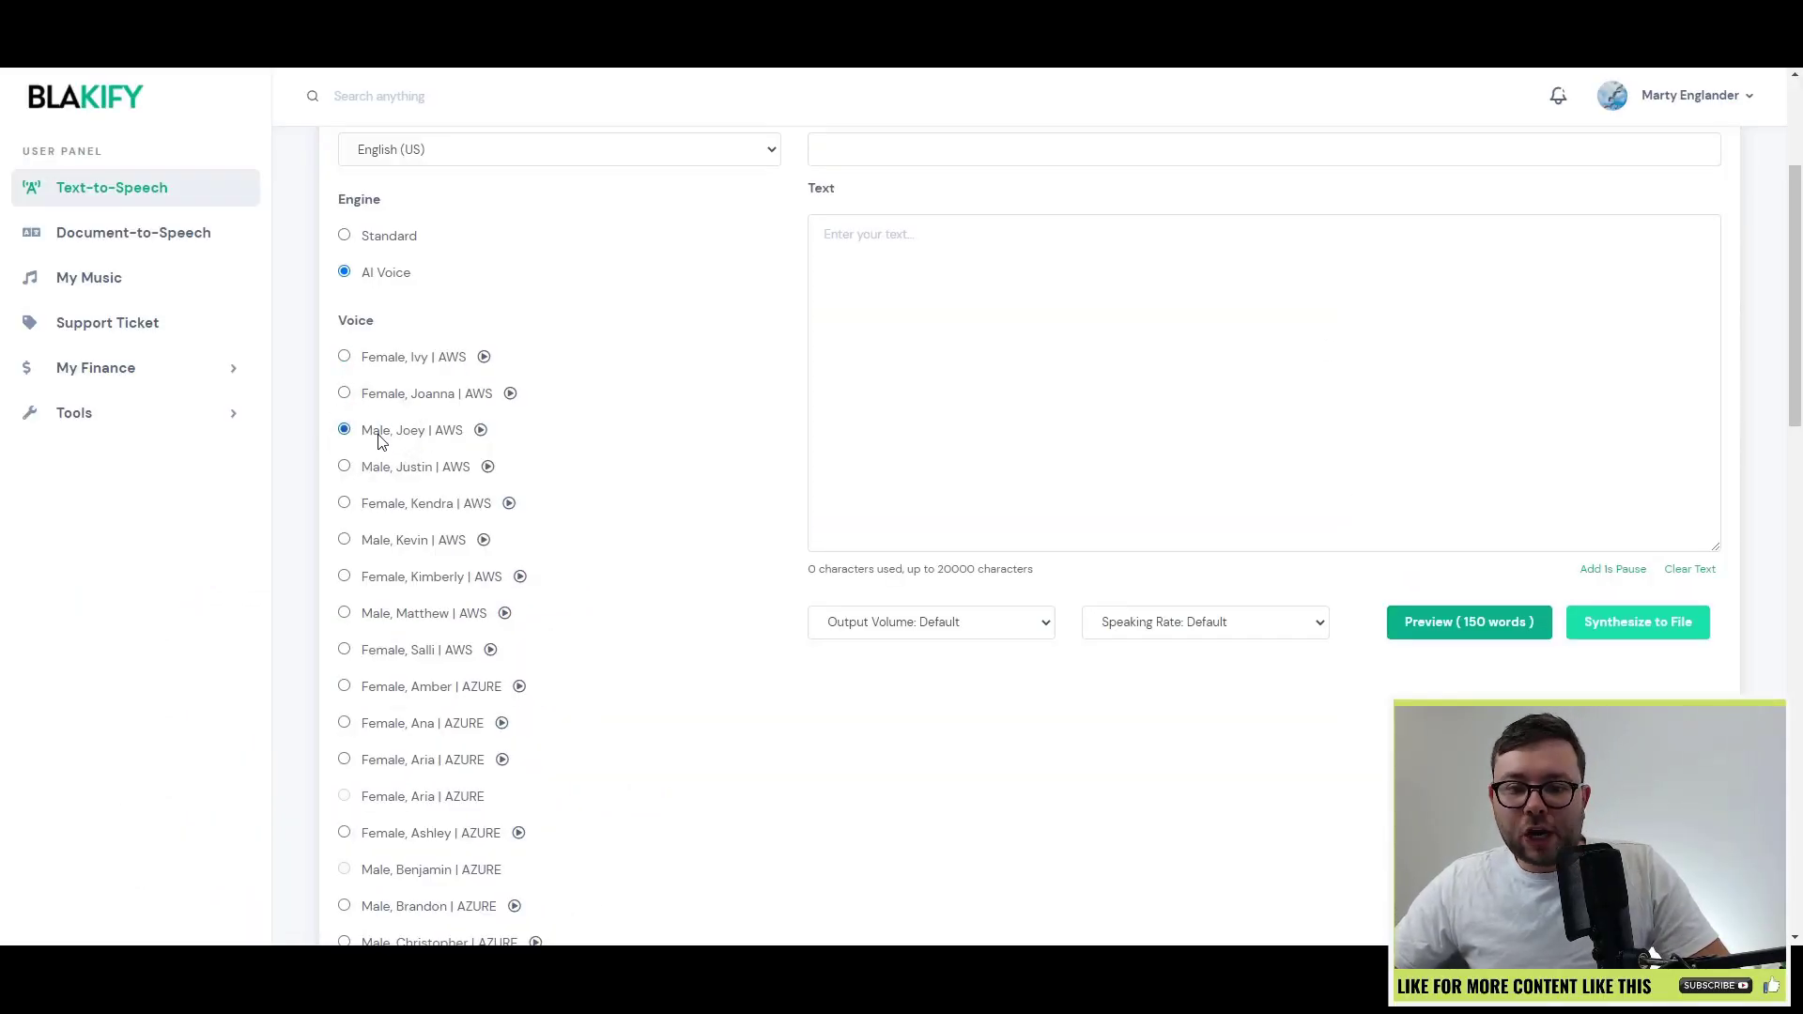
scroll(429, 476, "up", 3)
left_click(914, 334)
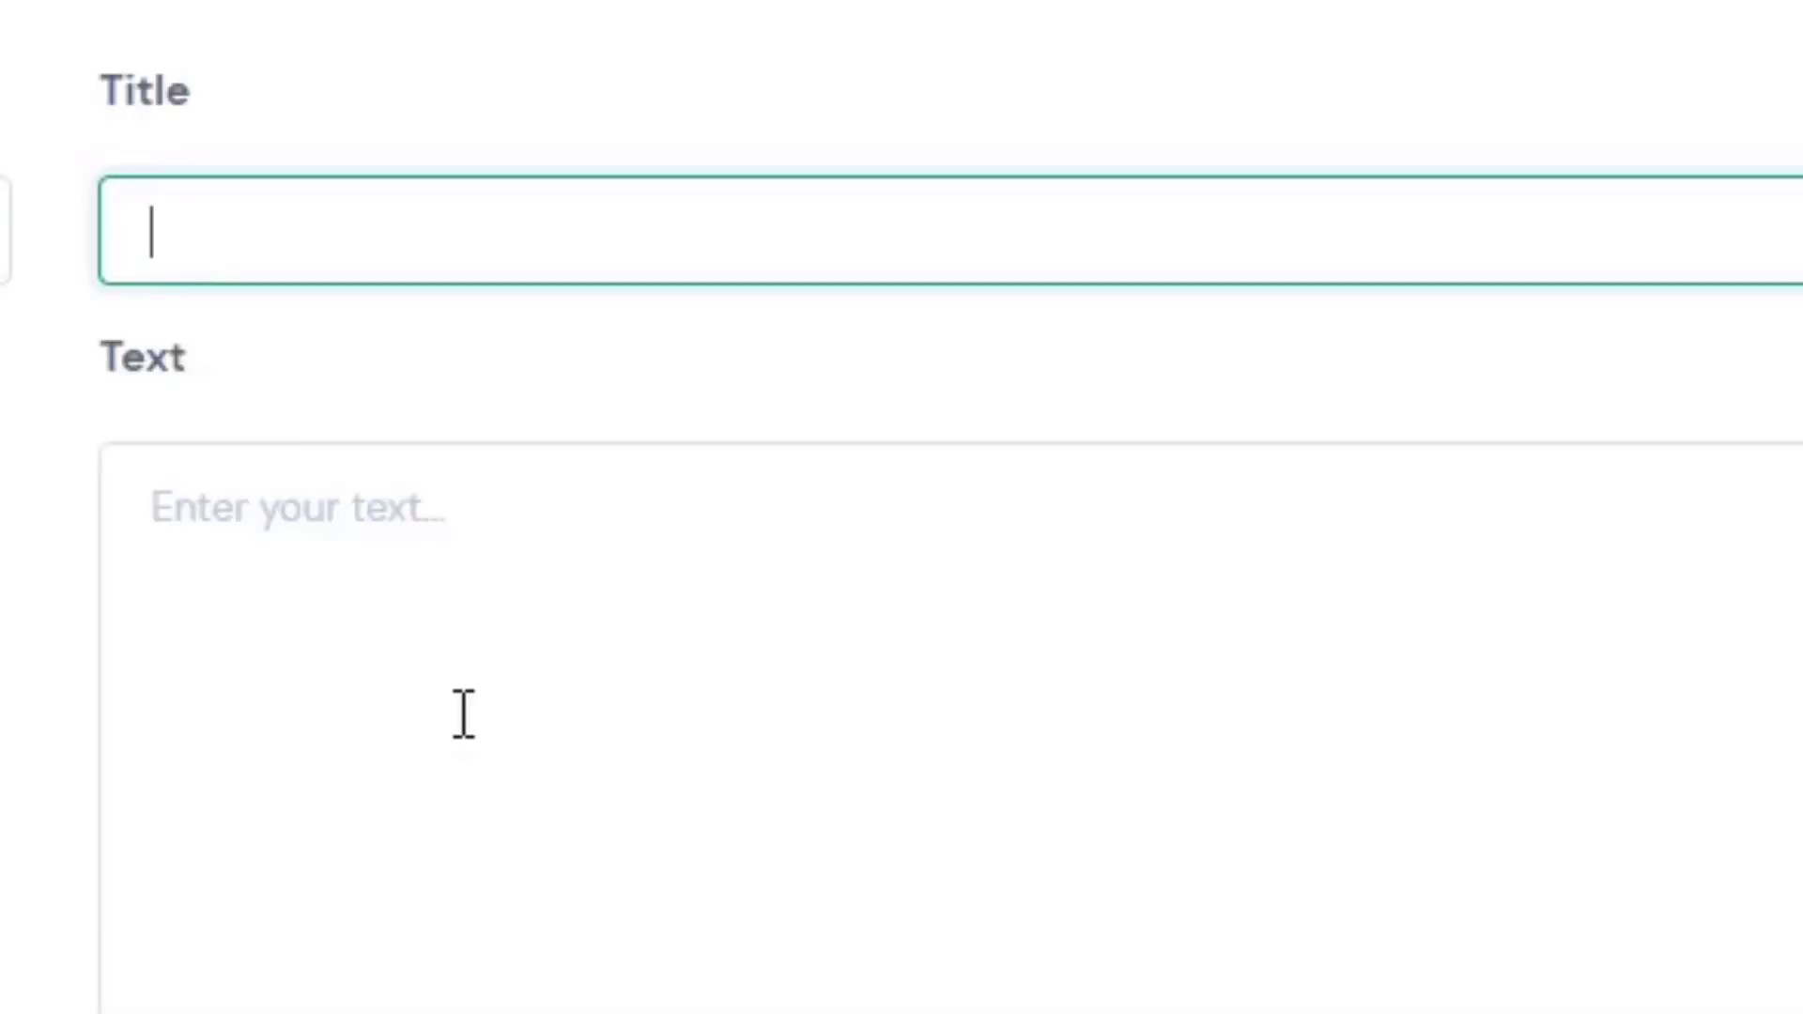
Step: Title the speech 'Test' and enter its 31-character script text
type("Test")
key("Tab")
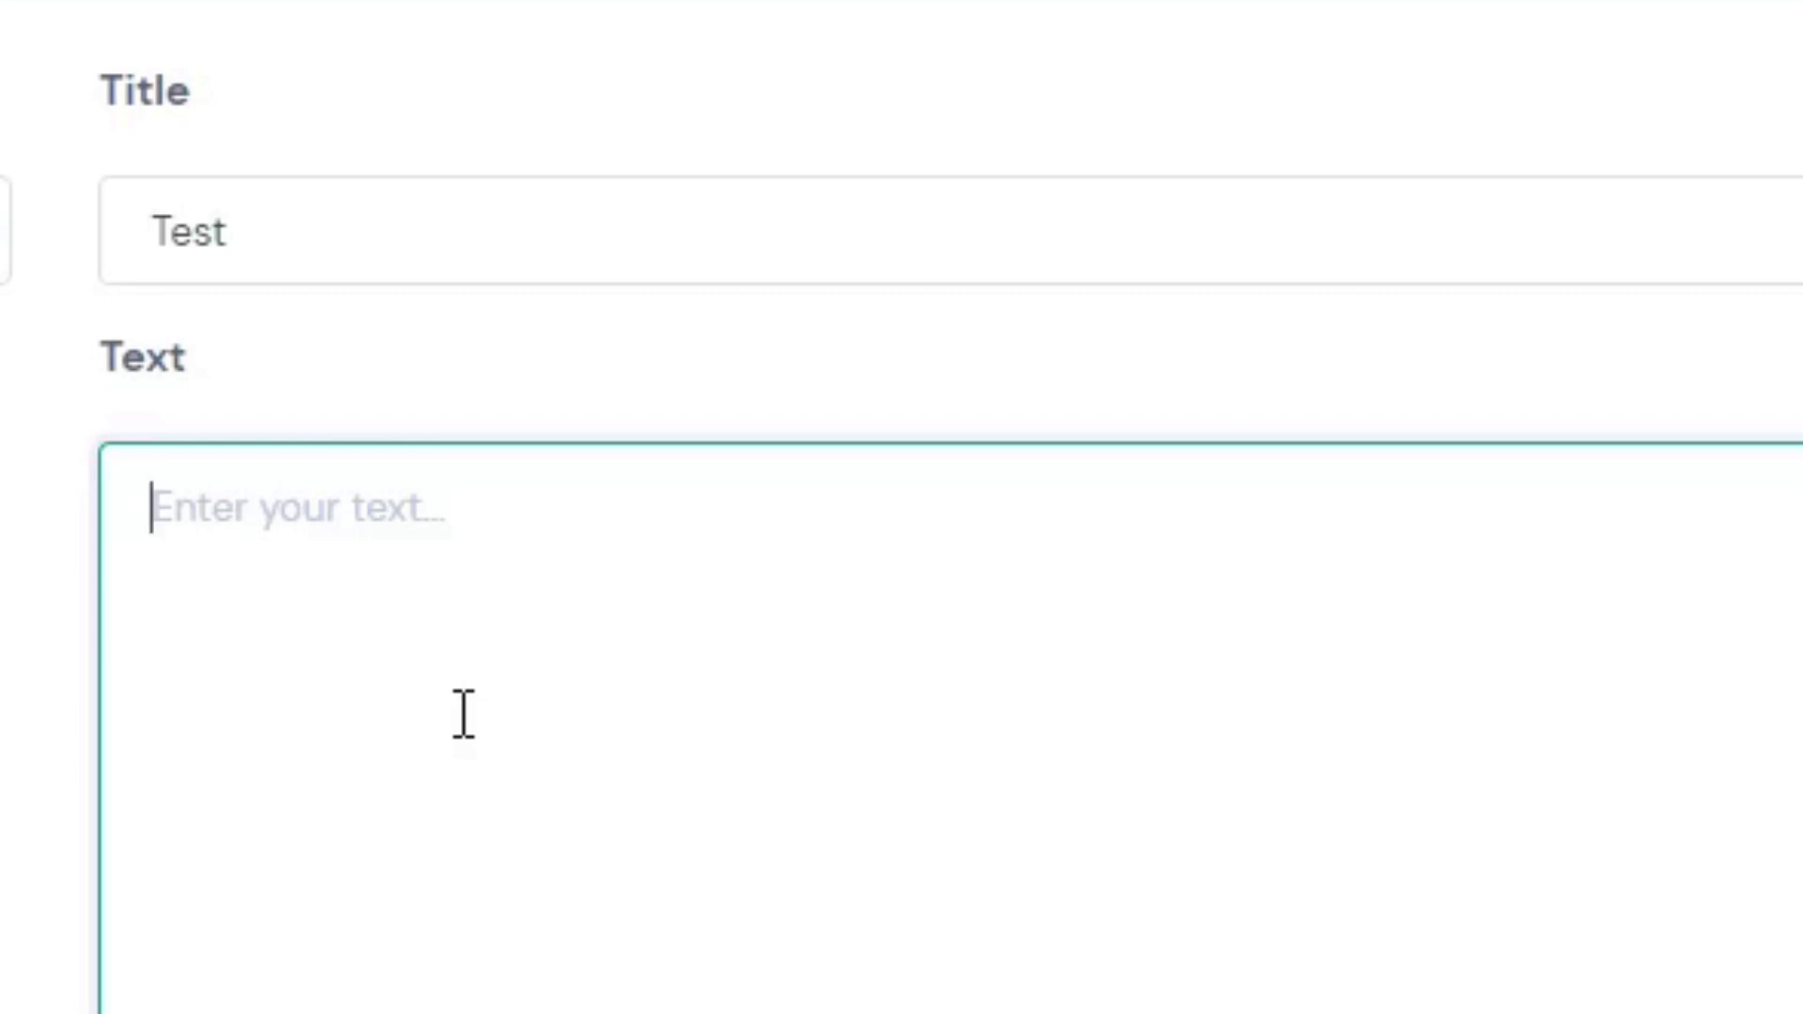
left_click(622, 404)
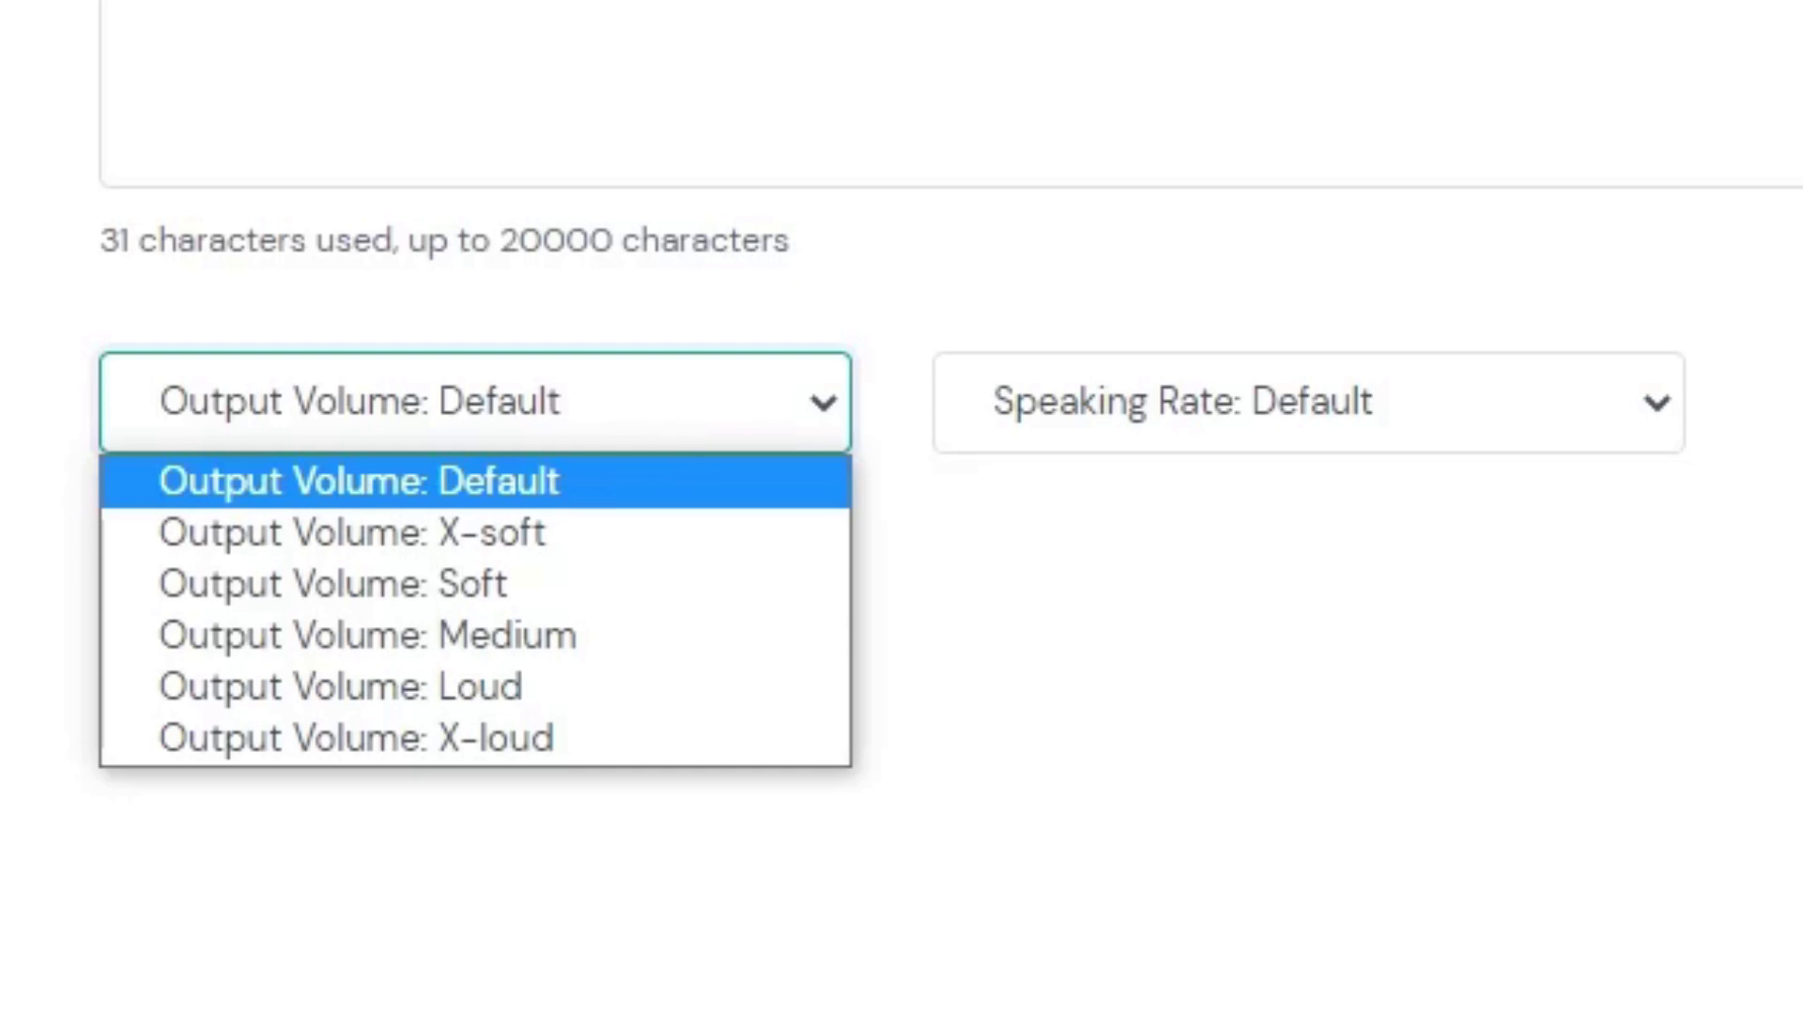
Step: Keep volume and speaking rate at Default and preview 'Hello dont forget to subscribe.'
left_click(1550, 442)
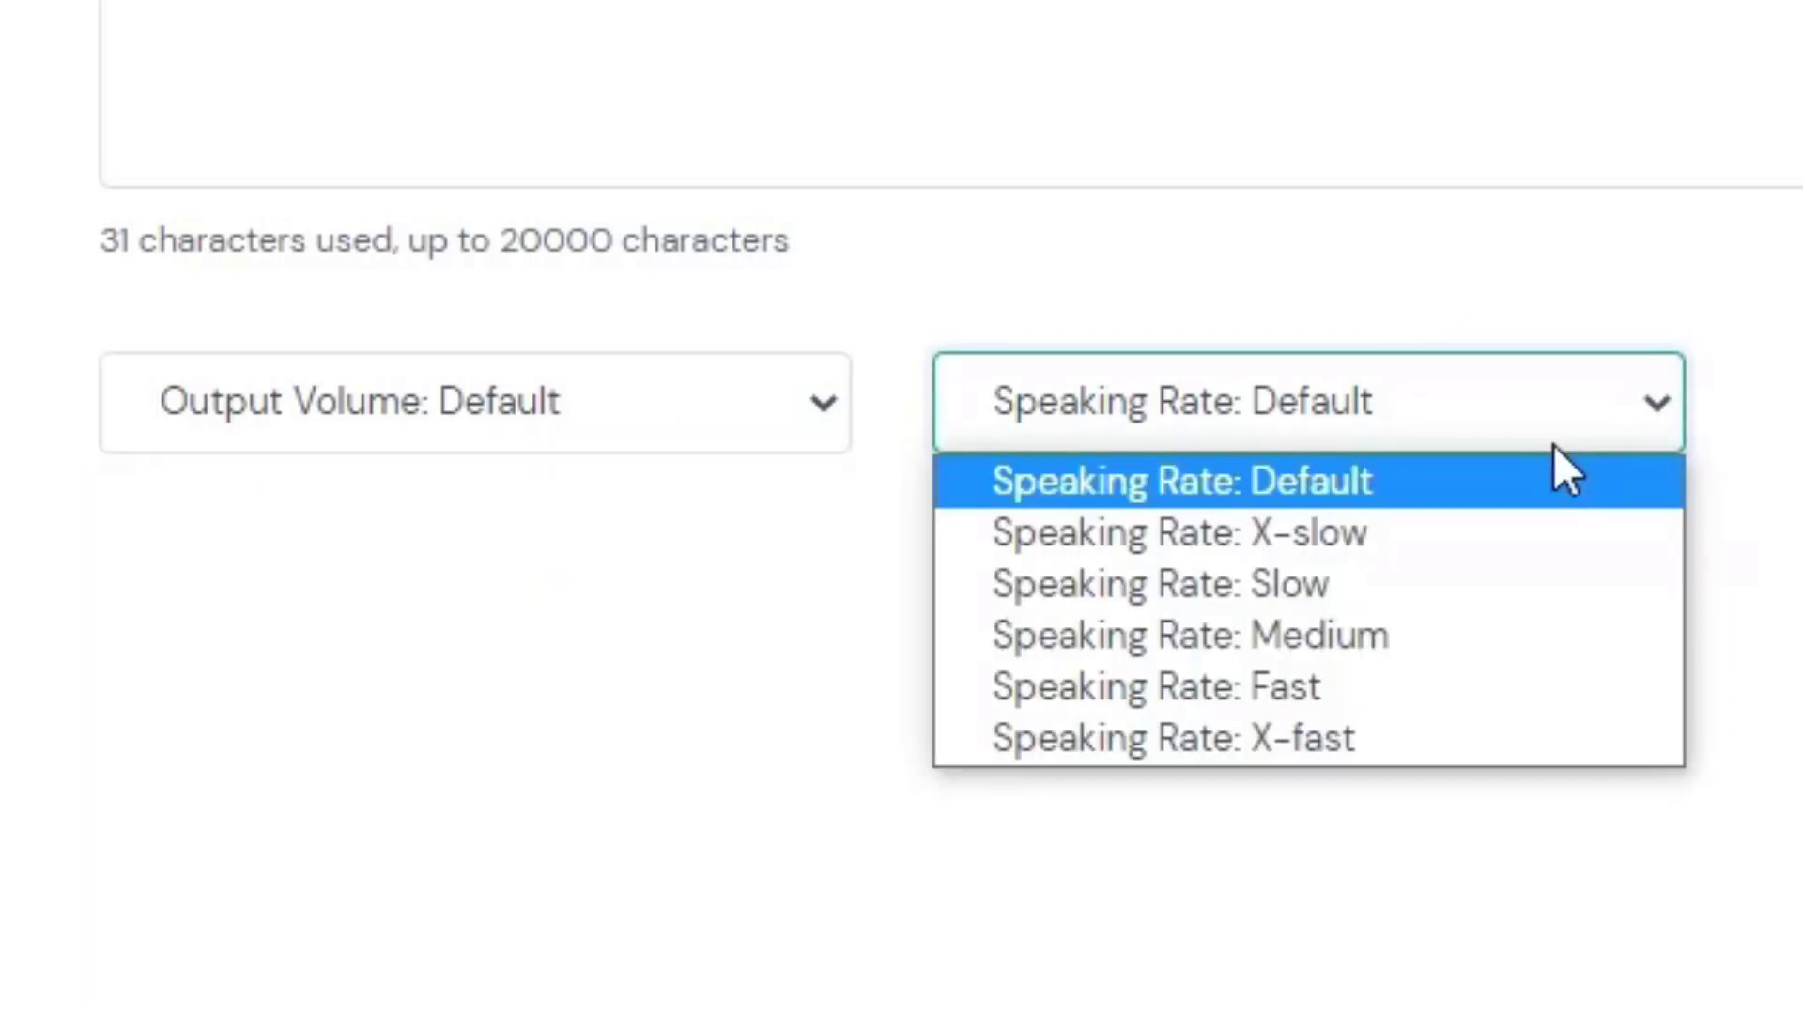
left_click(847, 550)
left_click(515, 428)
left_click(1095, 414)
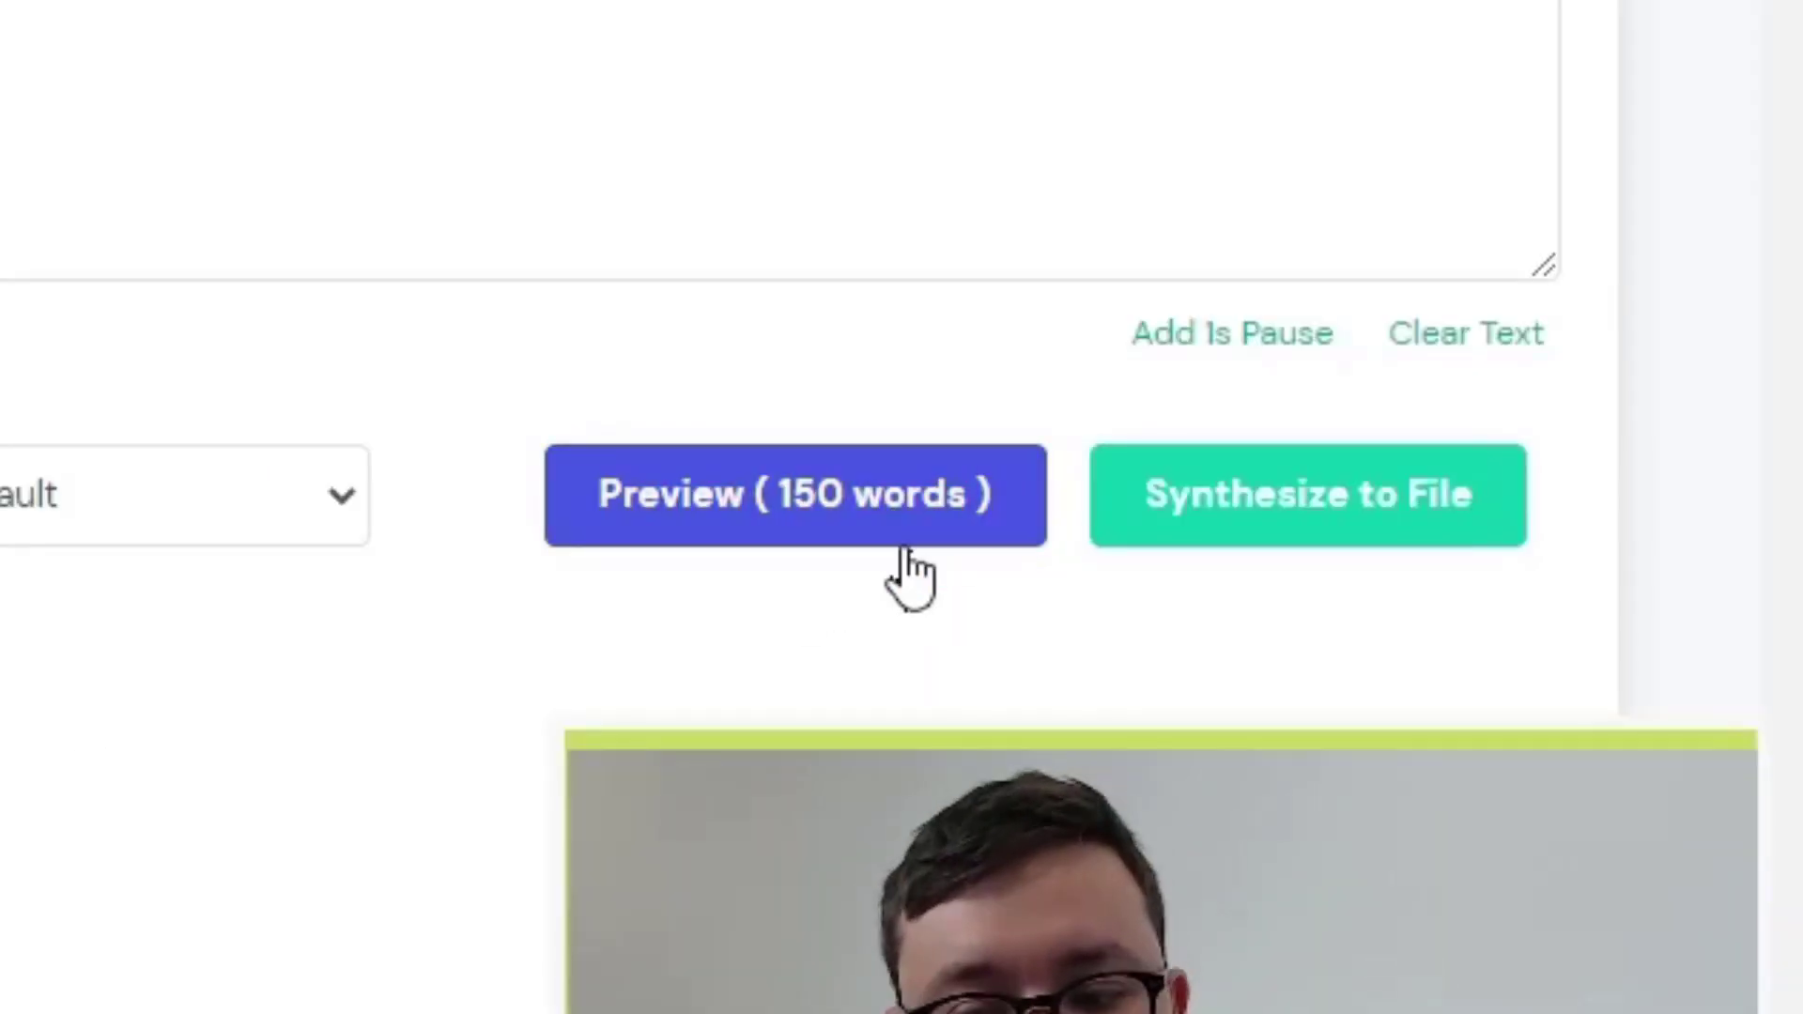
left_click(817, 537)
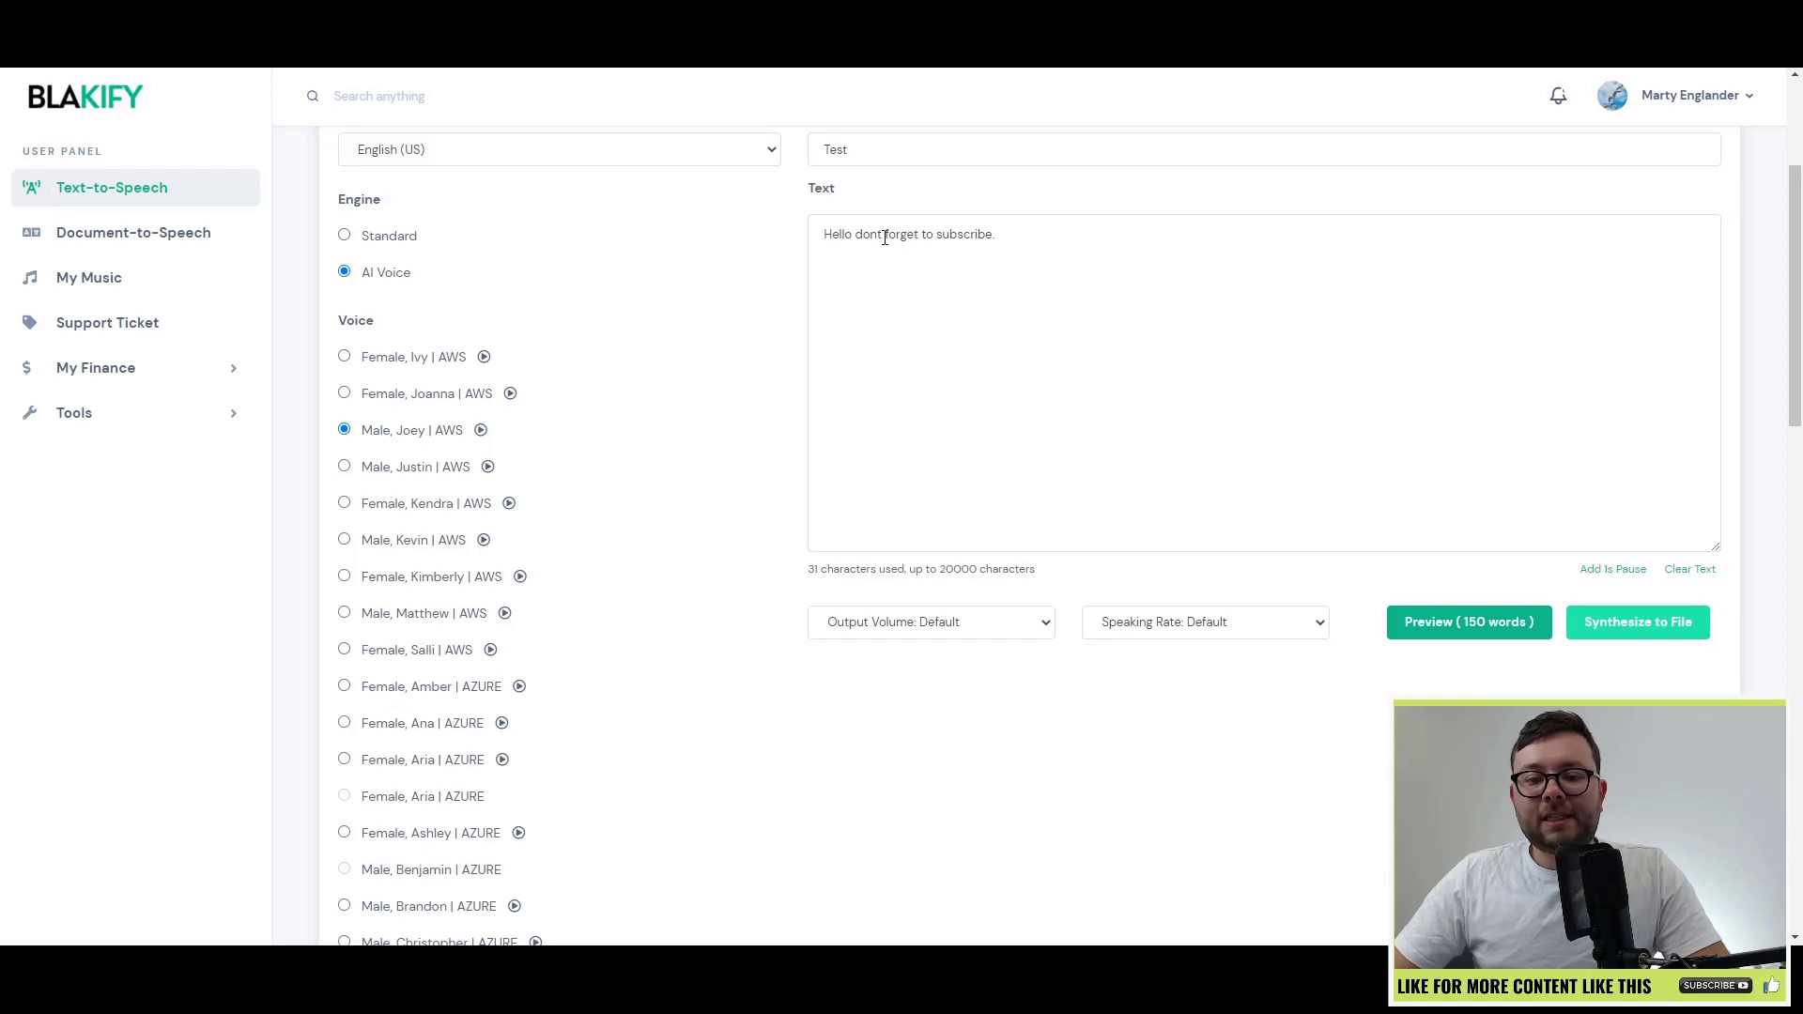
Step: Insert a pause after Hello and set its break time to 1s
left_click(852, 232)
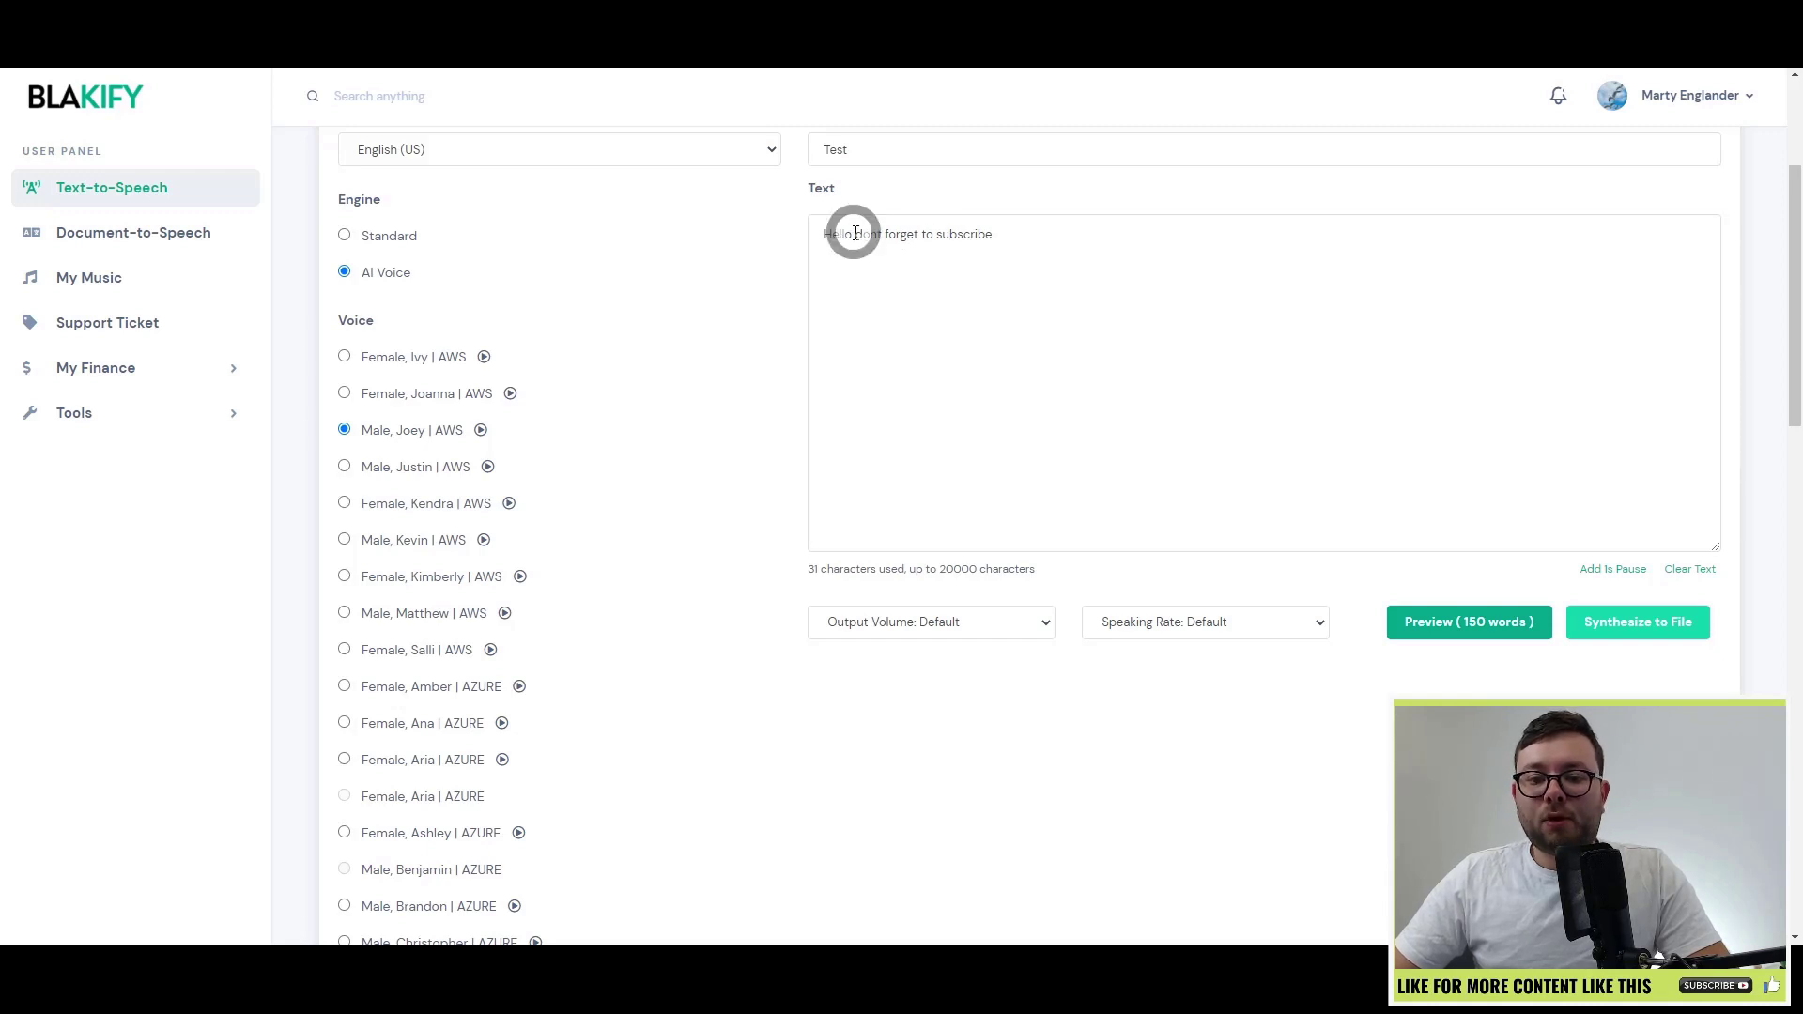
left_click(1601, 571)
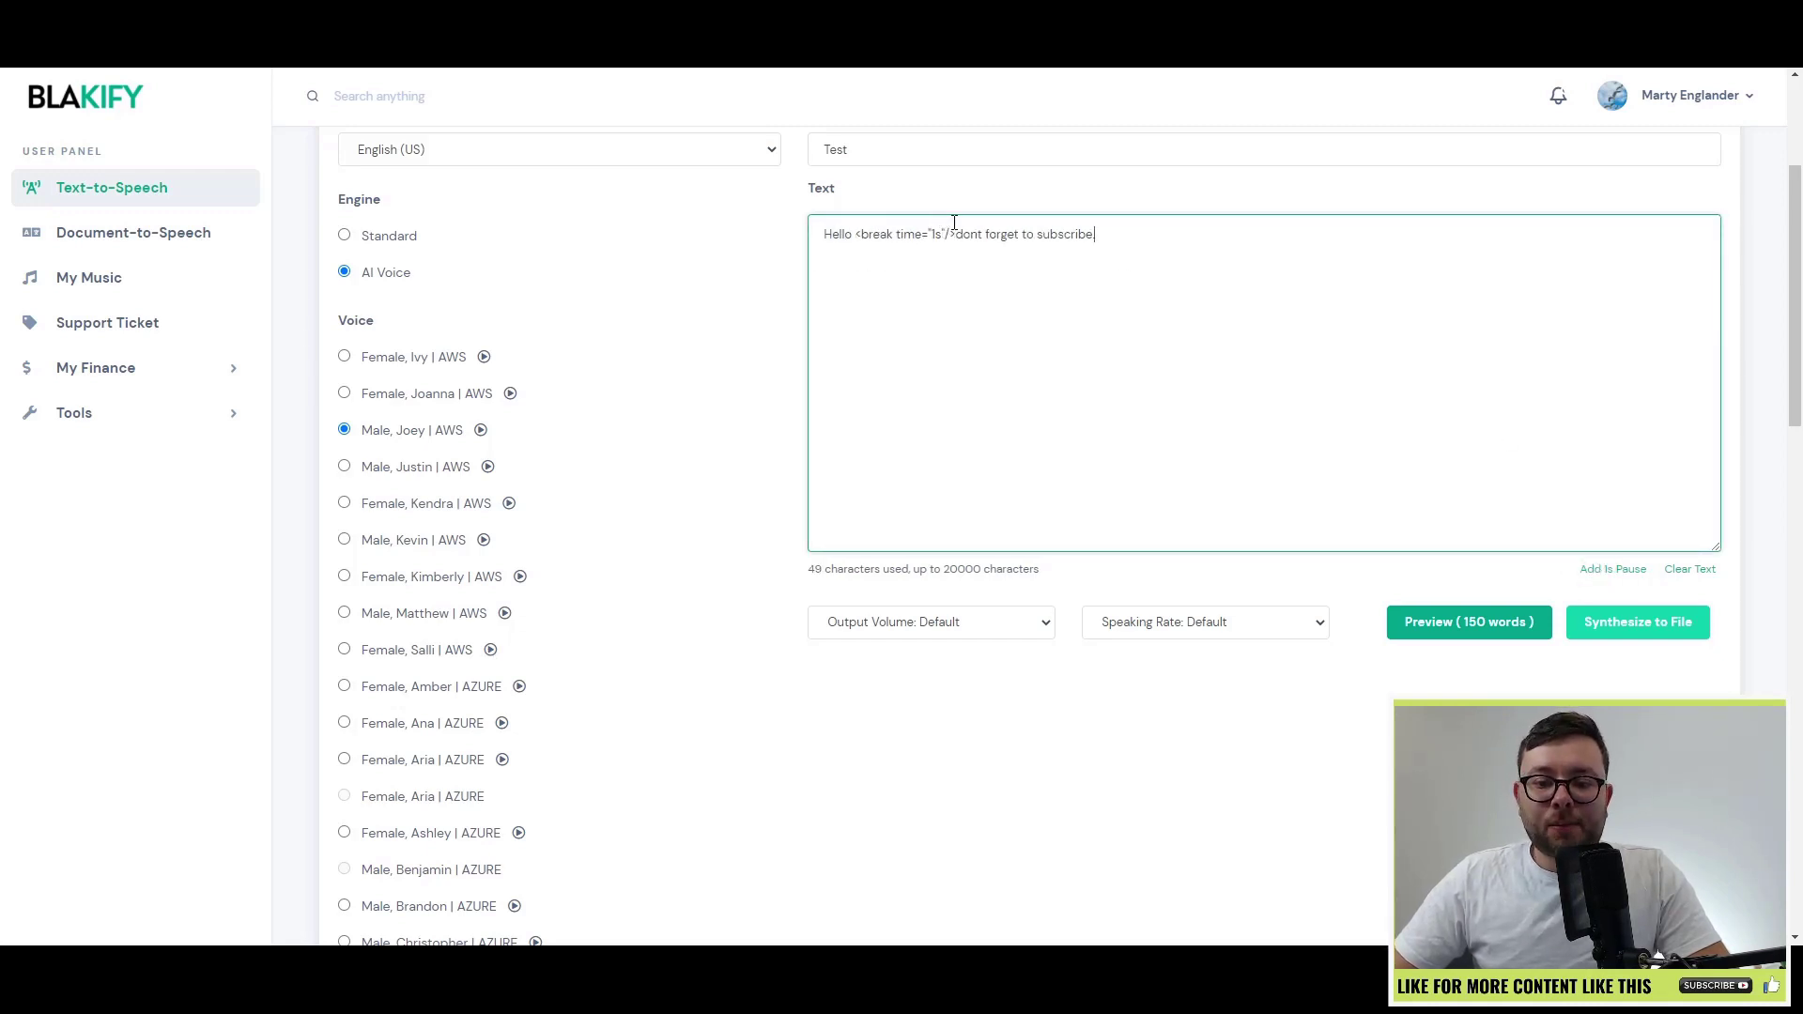
left_click(938, 231)
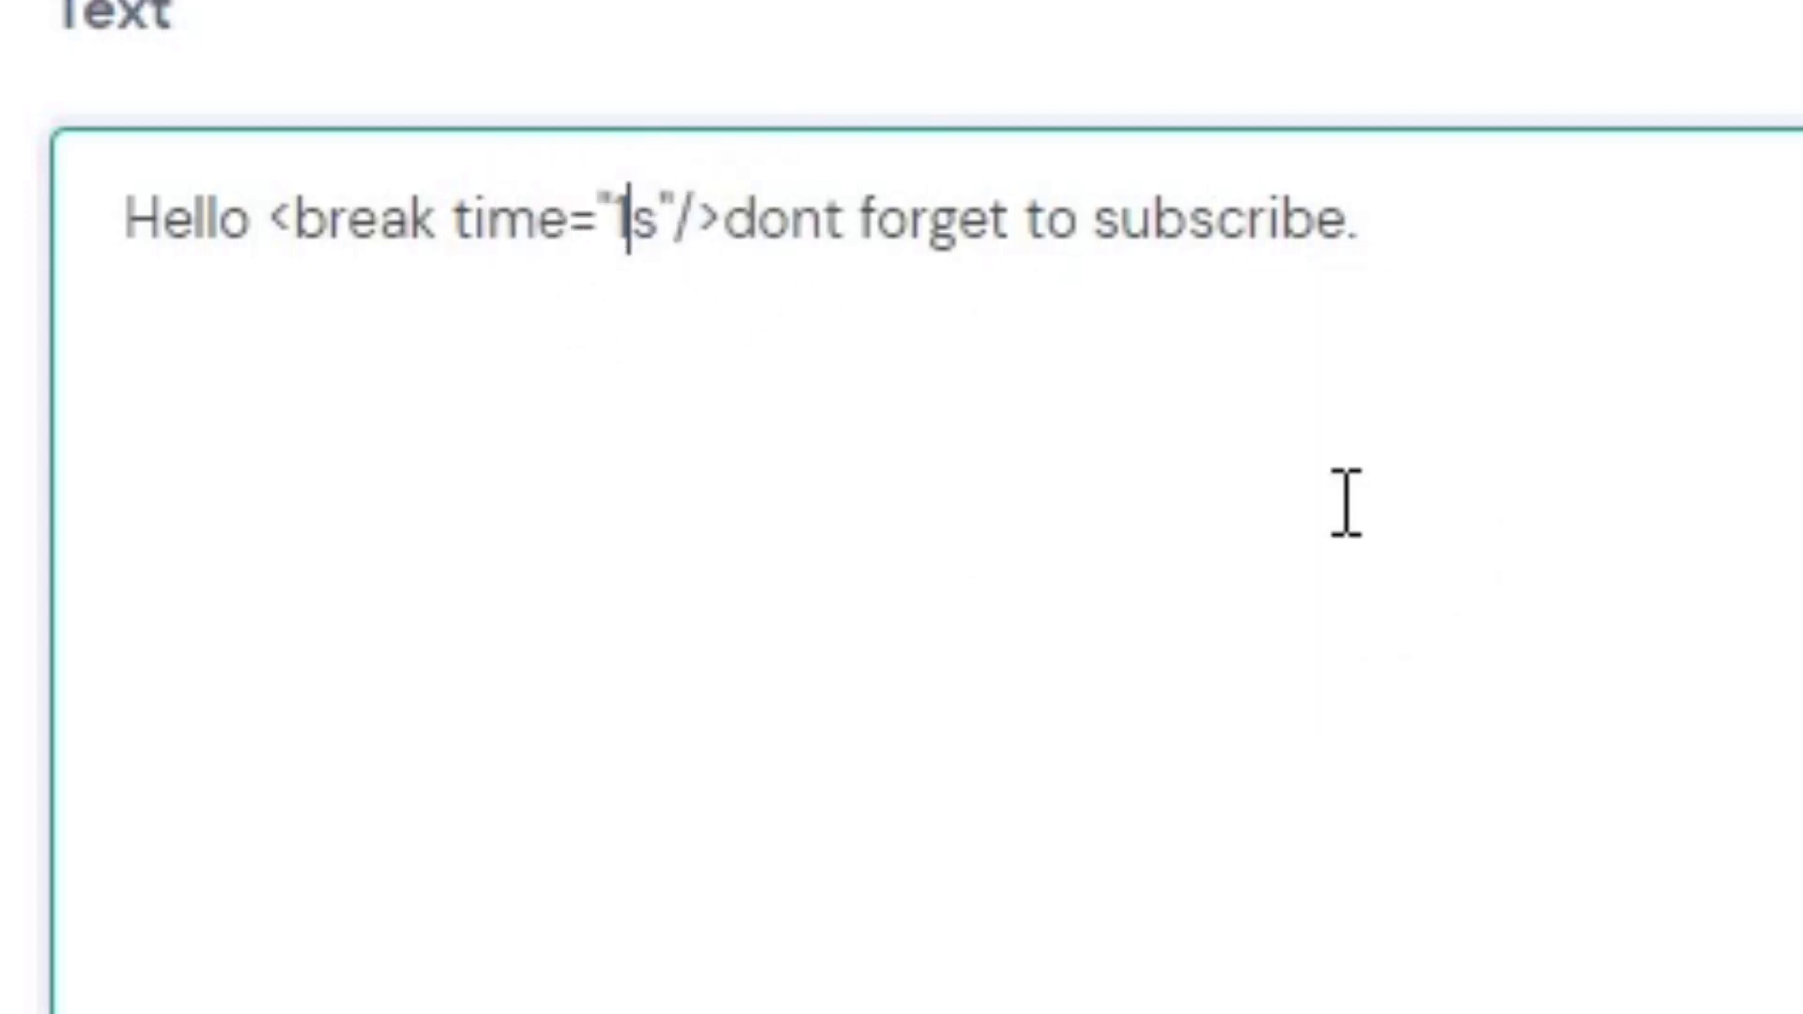
key("BackSpace")
type("2")
key("BackSpace")
type("3")
key("BackSpace")
type("1")
Step: Replace the script with the revised text containing the 1-second break
key("End")
left_click(1690, 570)
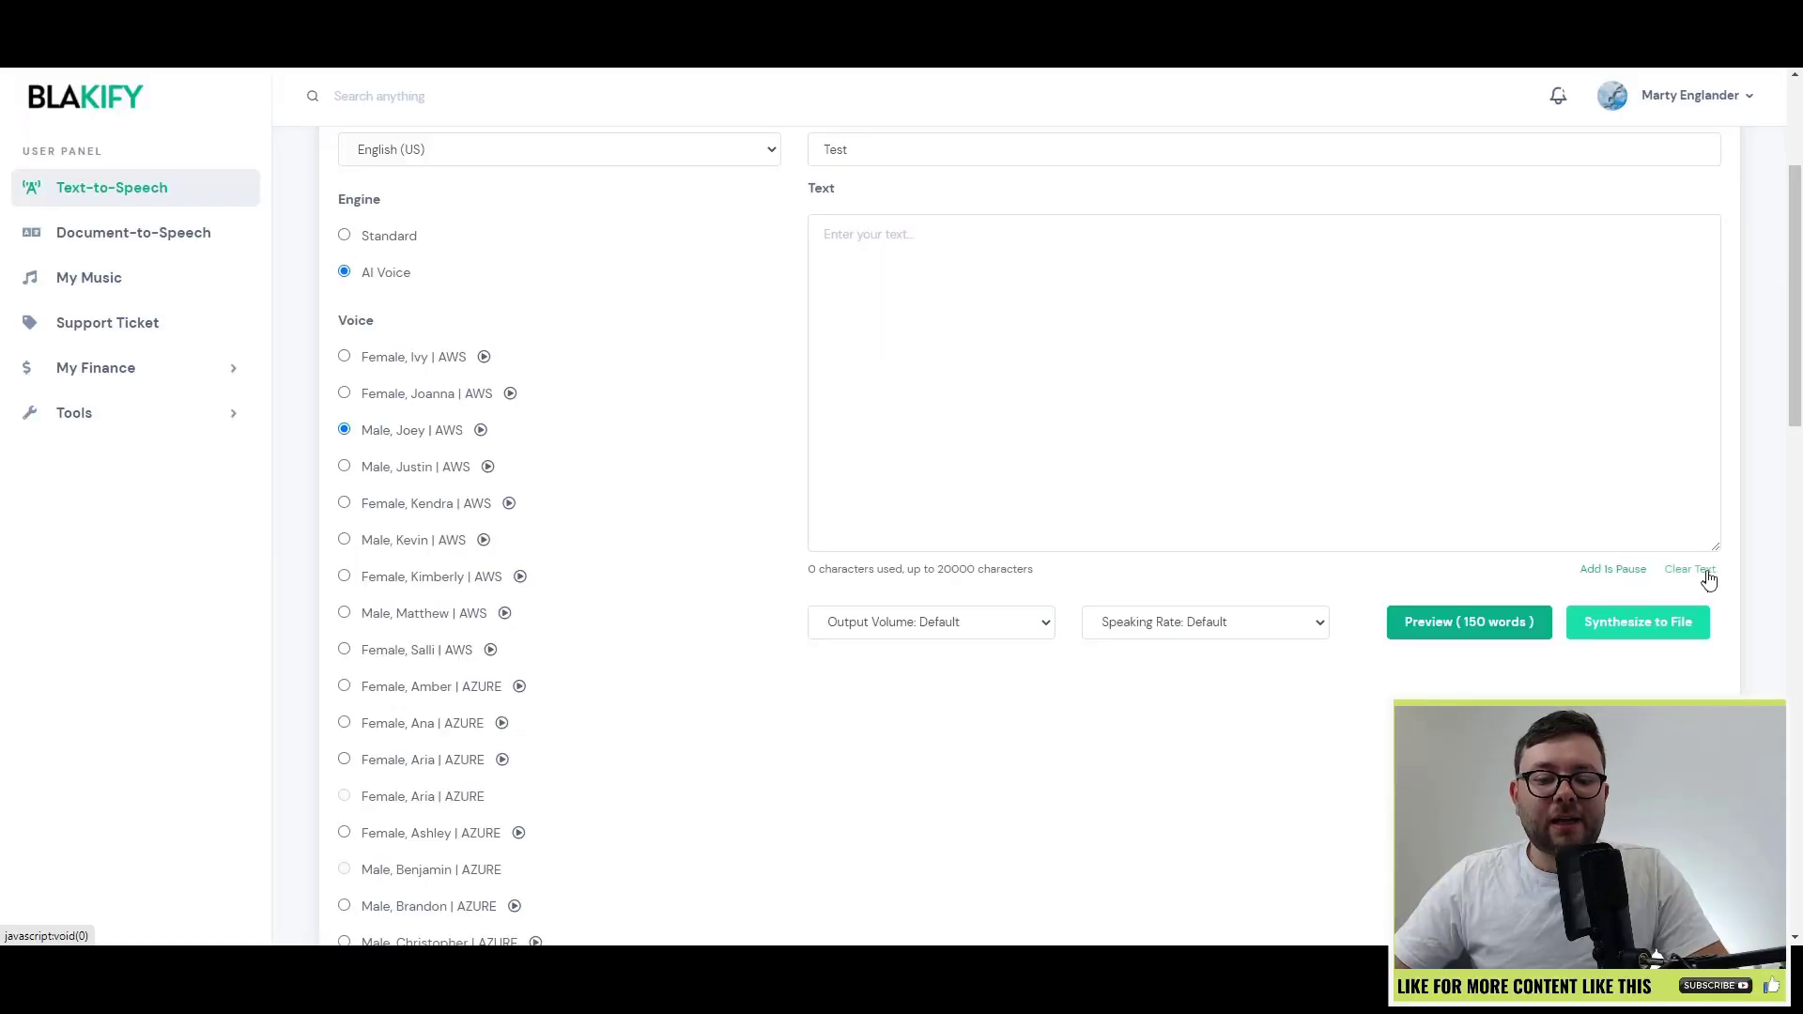
left_click(1489, 490)
type("hello<break time=\"1s\"/>, dont forget to subscribe.")
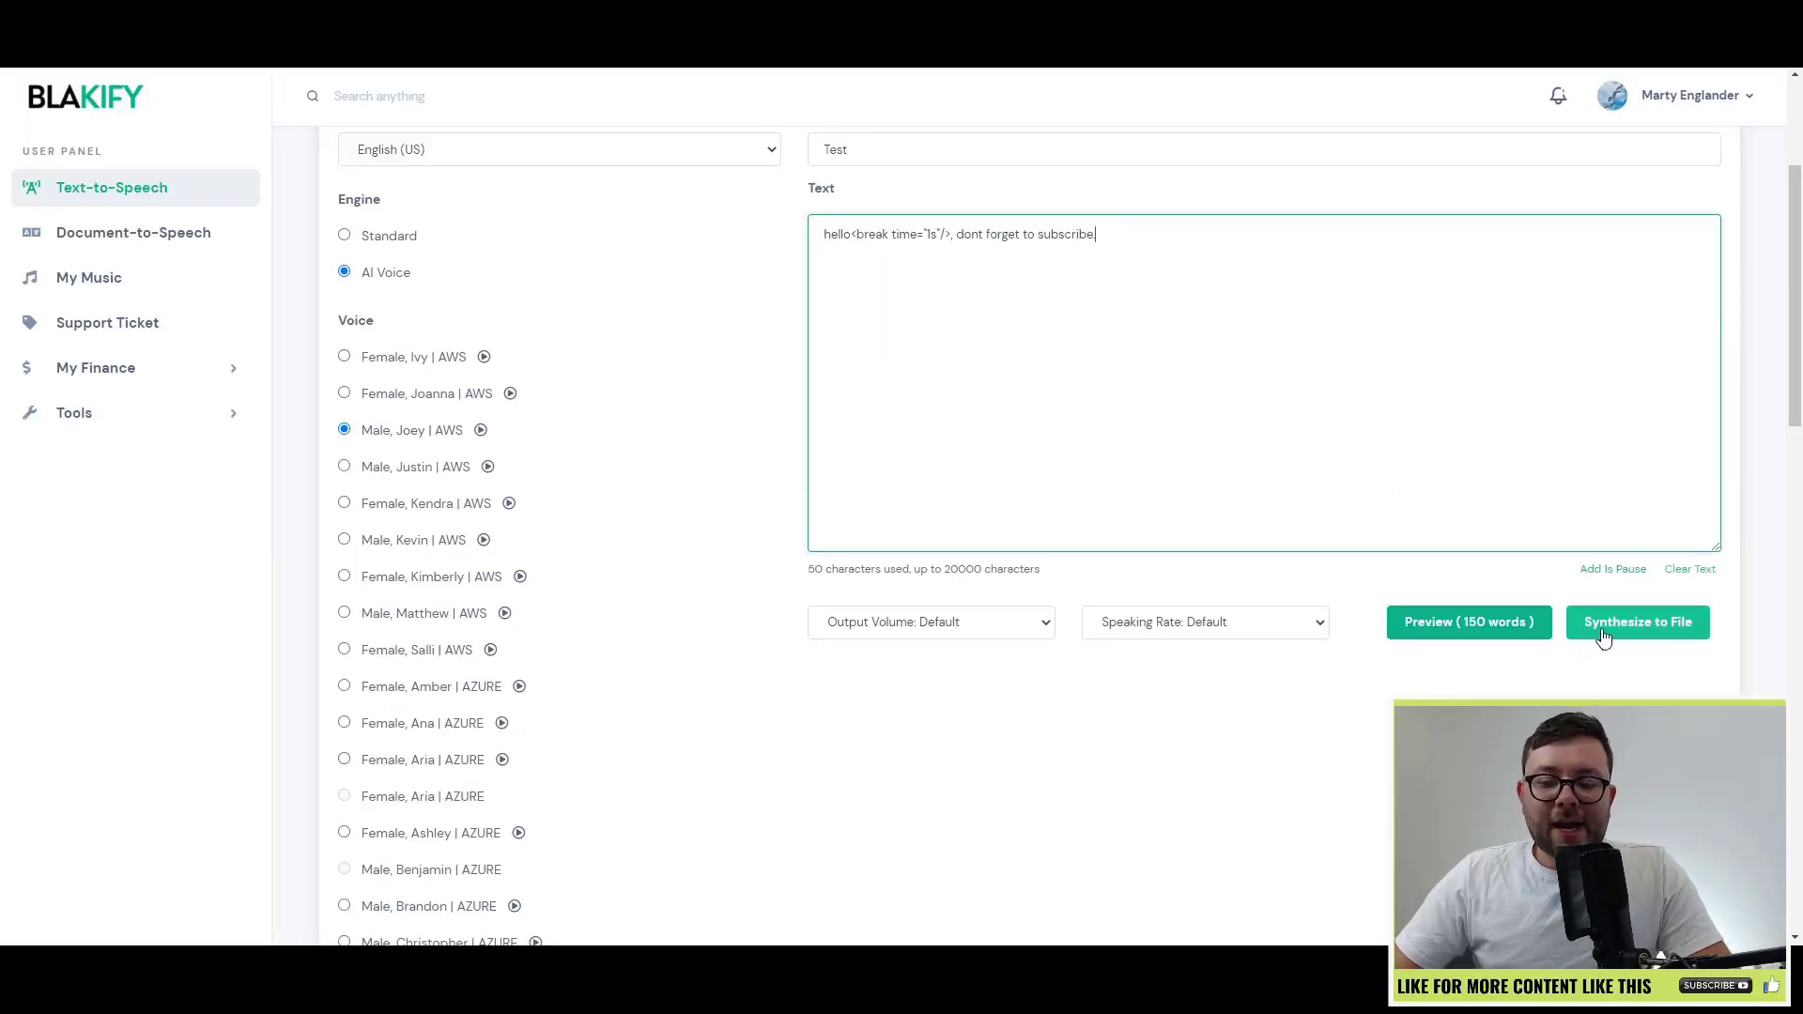
Step: Synthesize the script into the 'Test' audio file and check its text preview
left_click(1668, 639)
left_click_drag(1029, 181, 1155, 185)
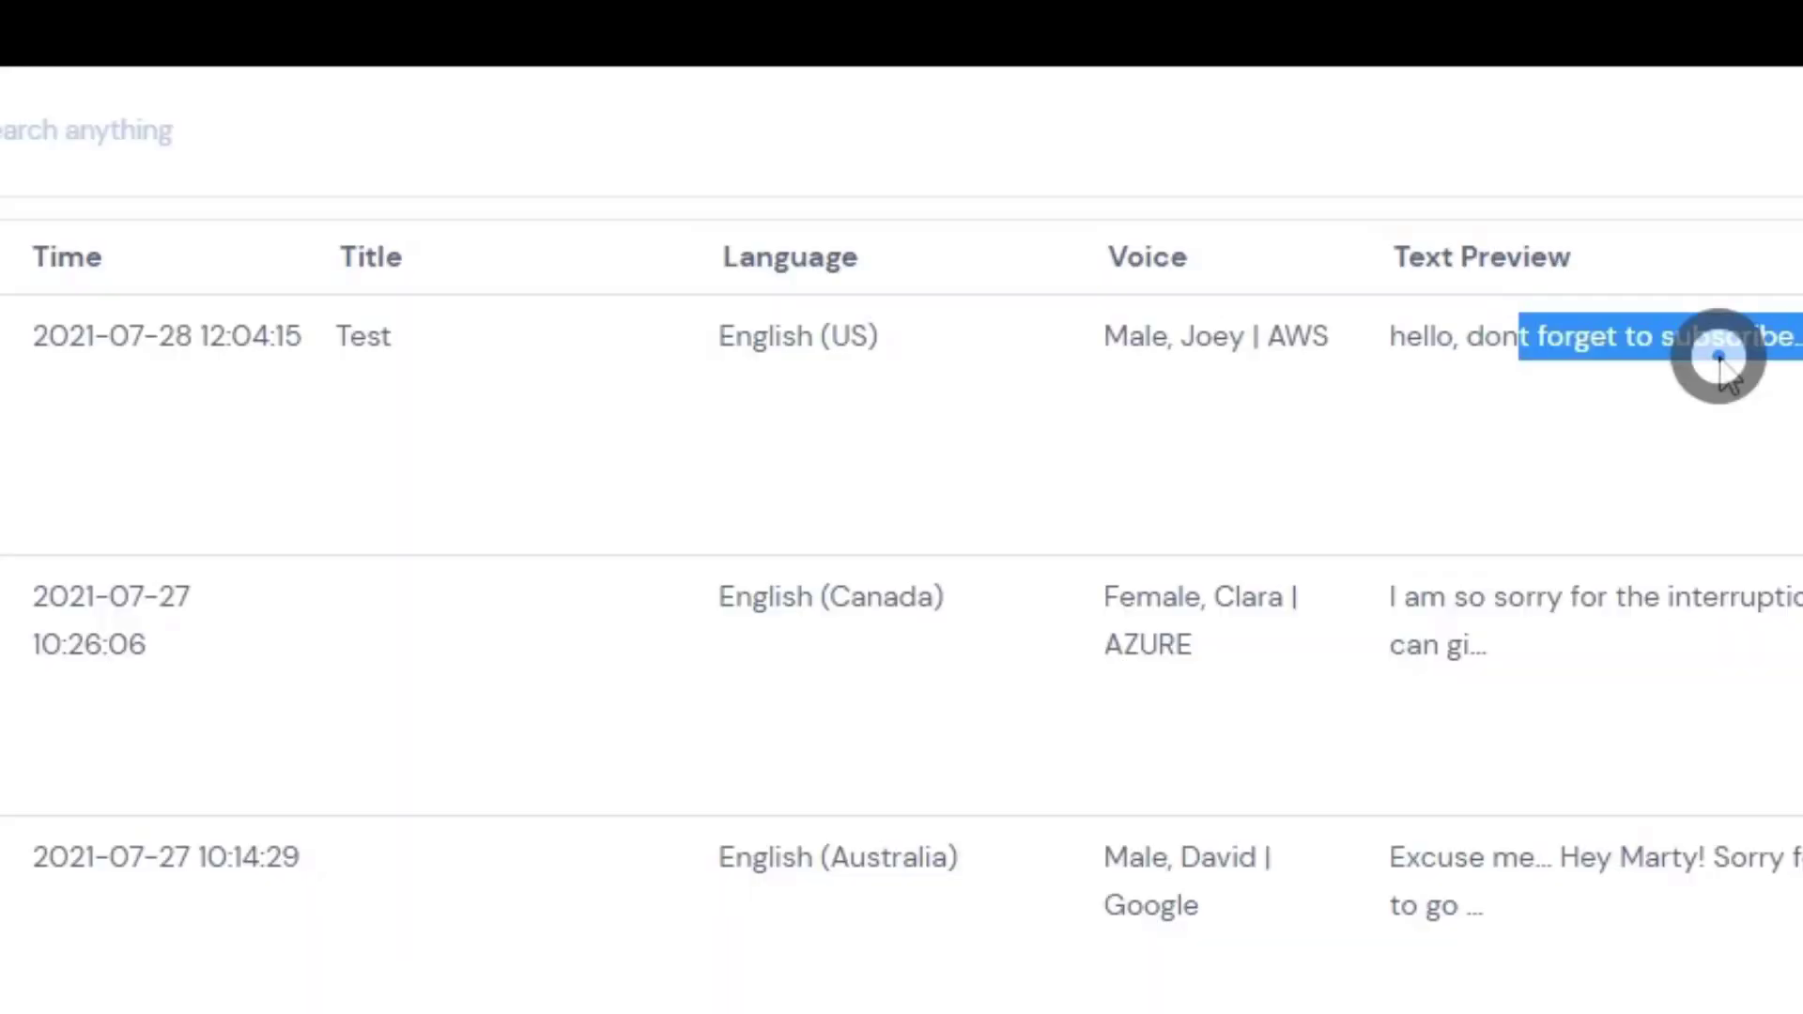
double_click(1719, 357)
Step: Play the new 3-second Test recording from the TTS files list
left_click(1657, 191)
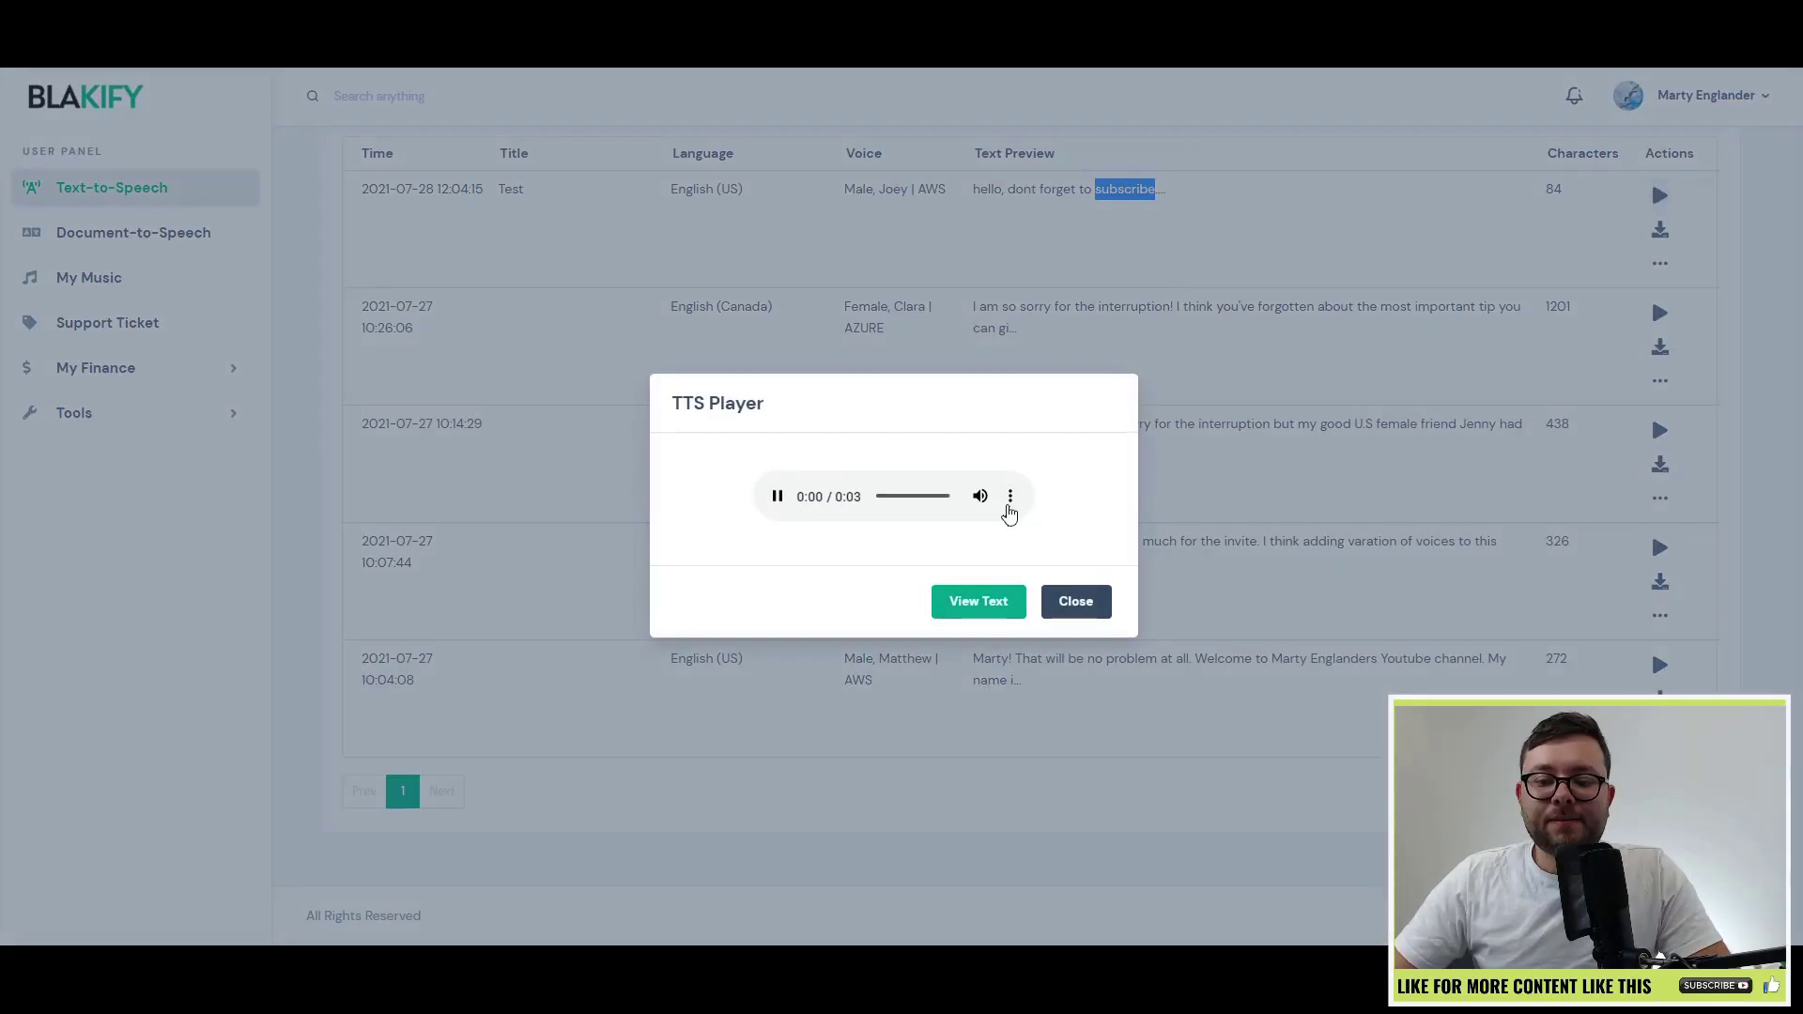
left_click(1076, 602)
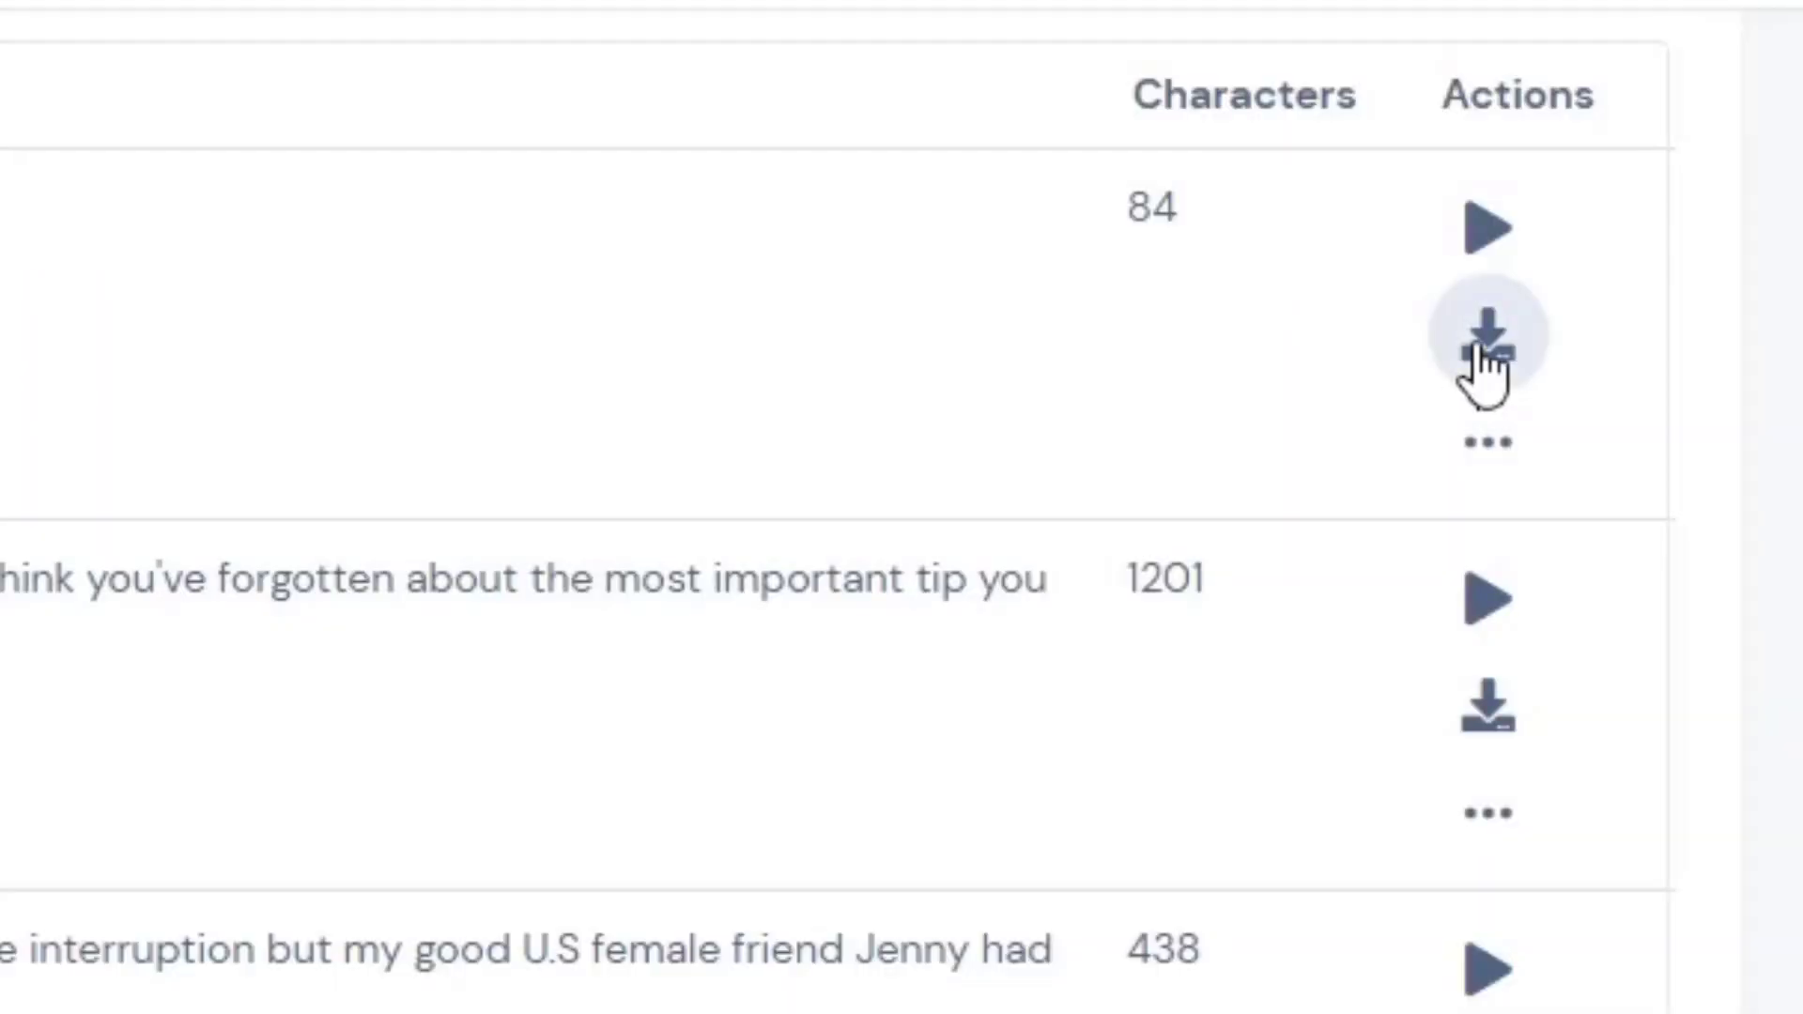
left_click(1660, 265)
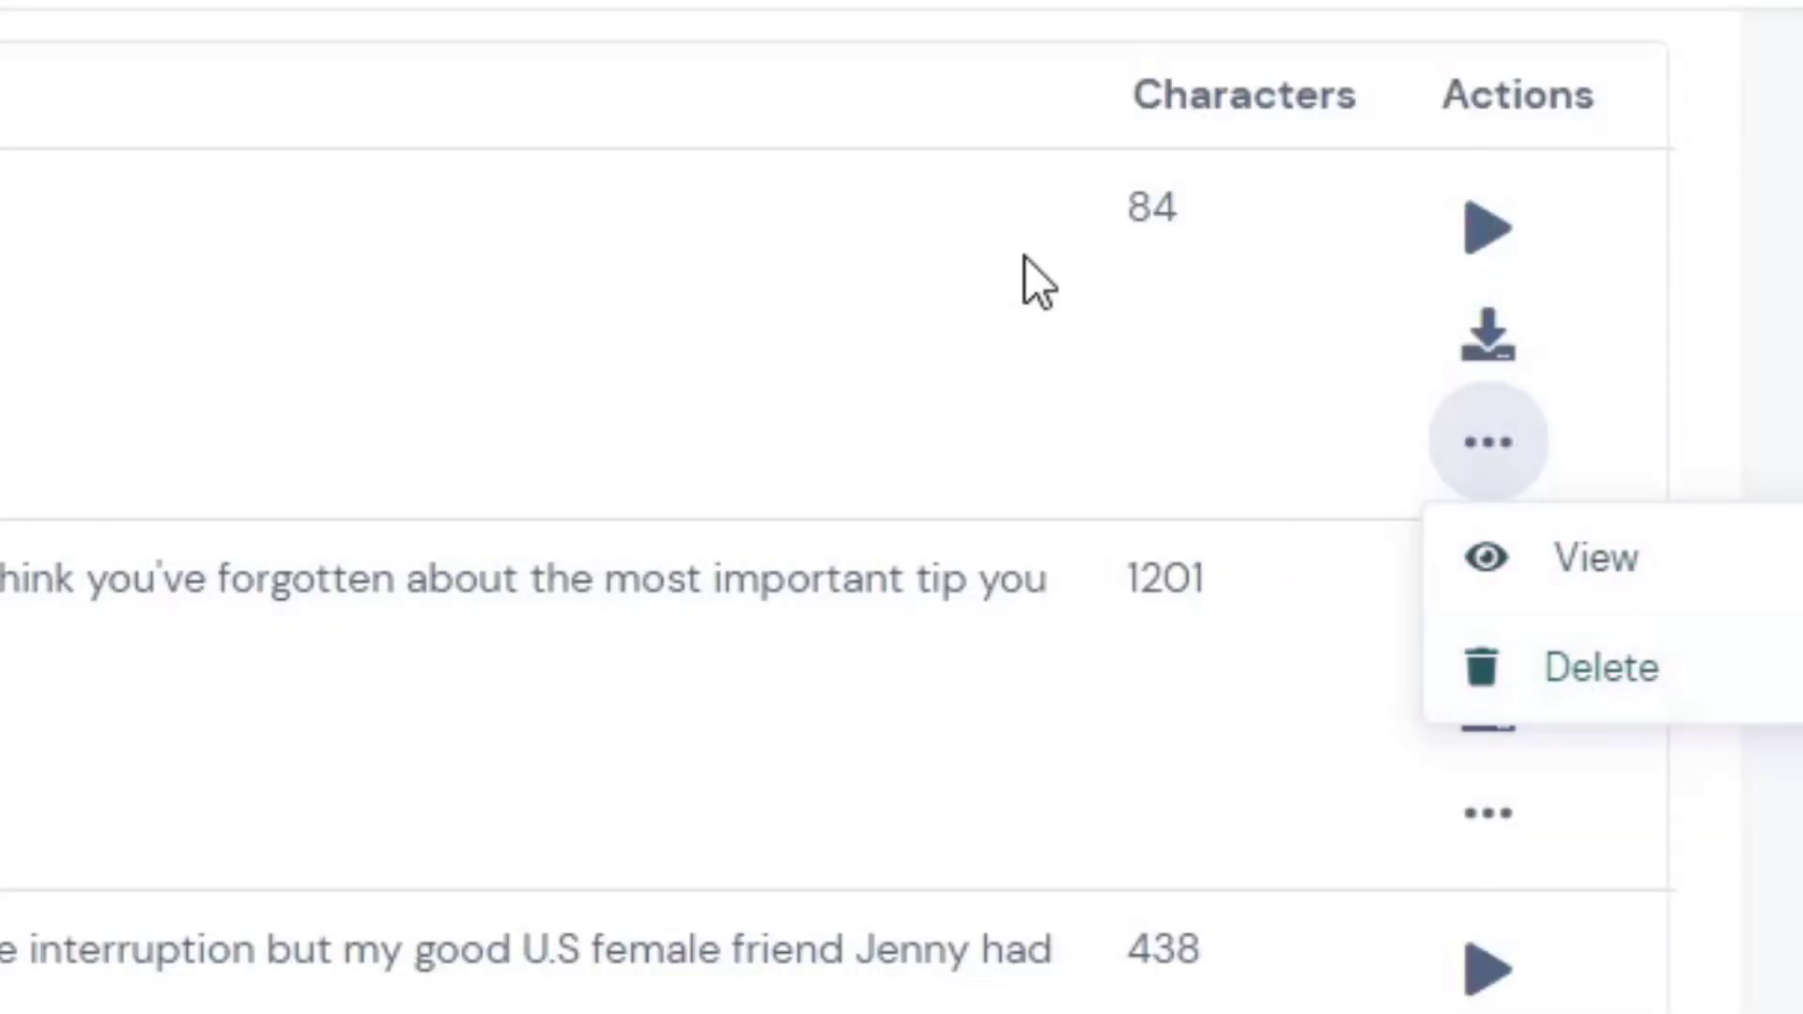
left_click(1483, 436)
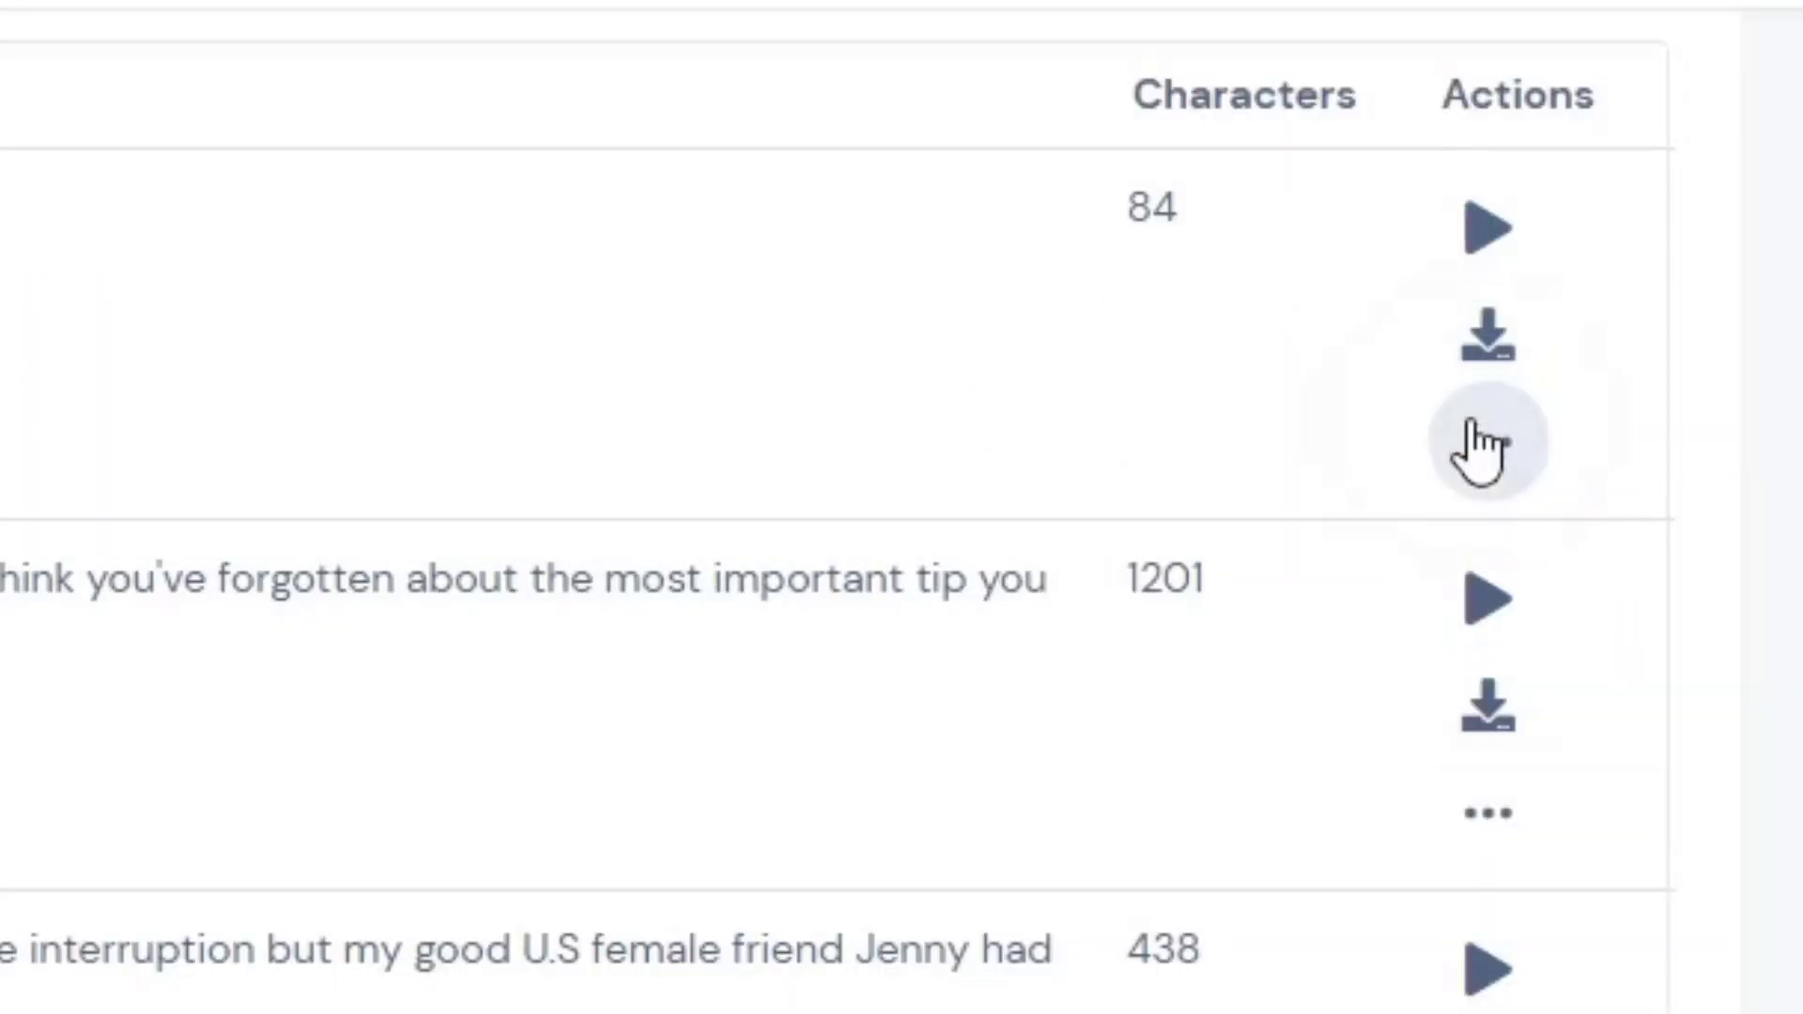
left_click(1483, 233)
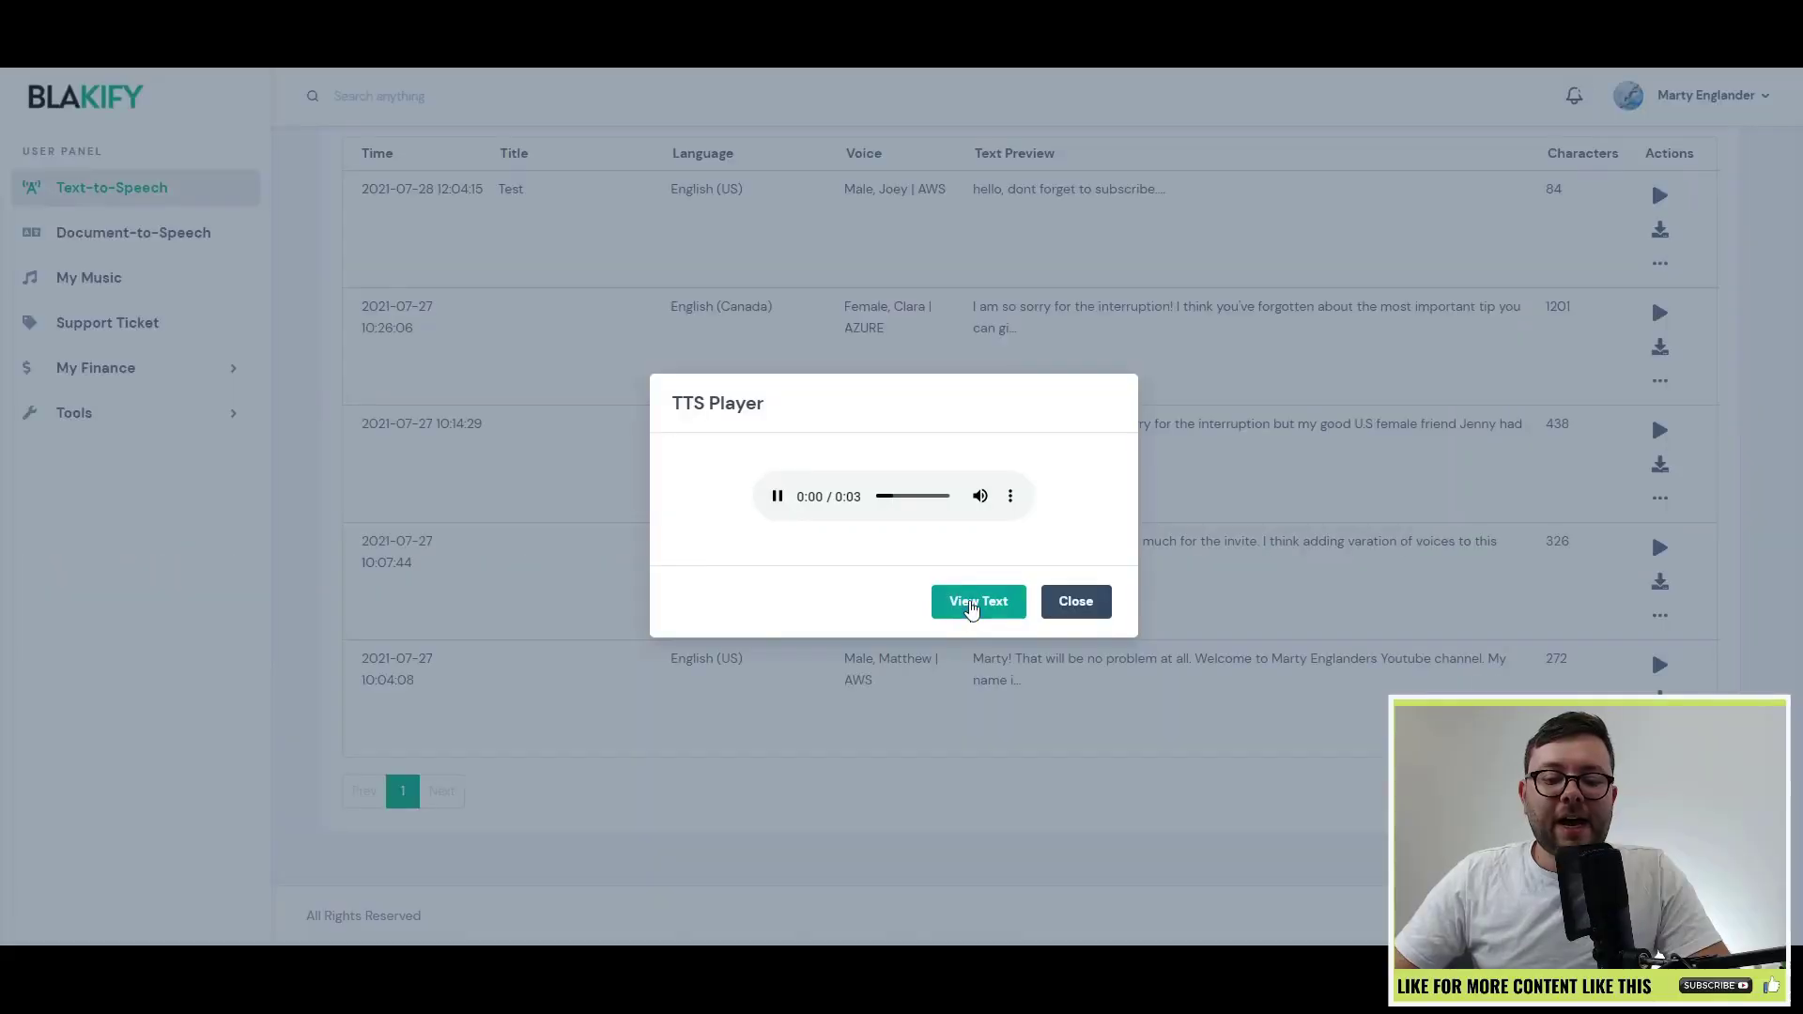
Step: Open the Test recording's View TTS page and select its MP3 file URI
left_click(971, 601)
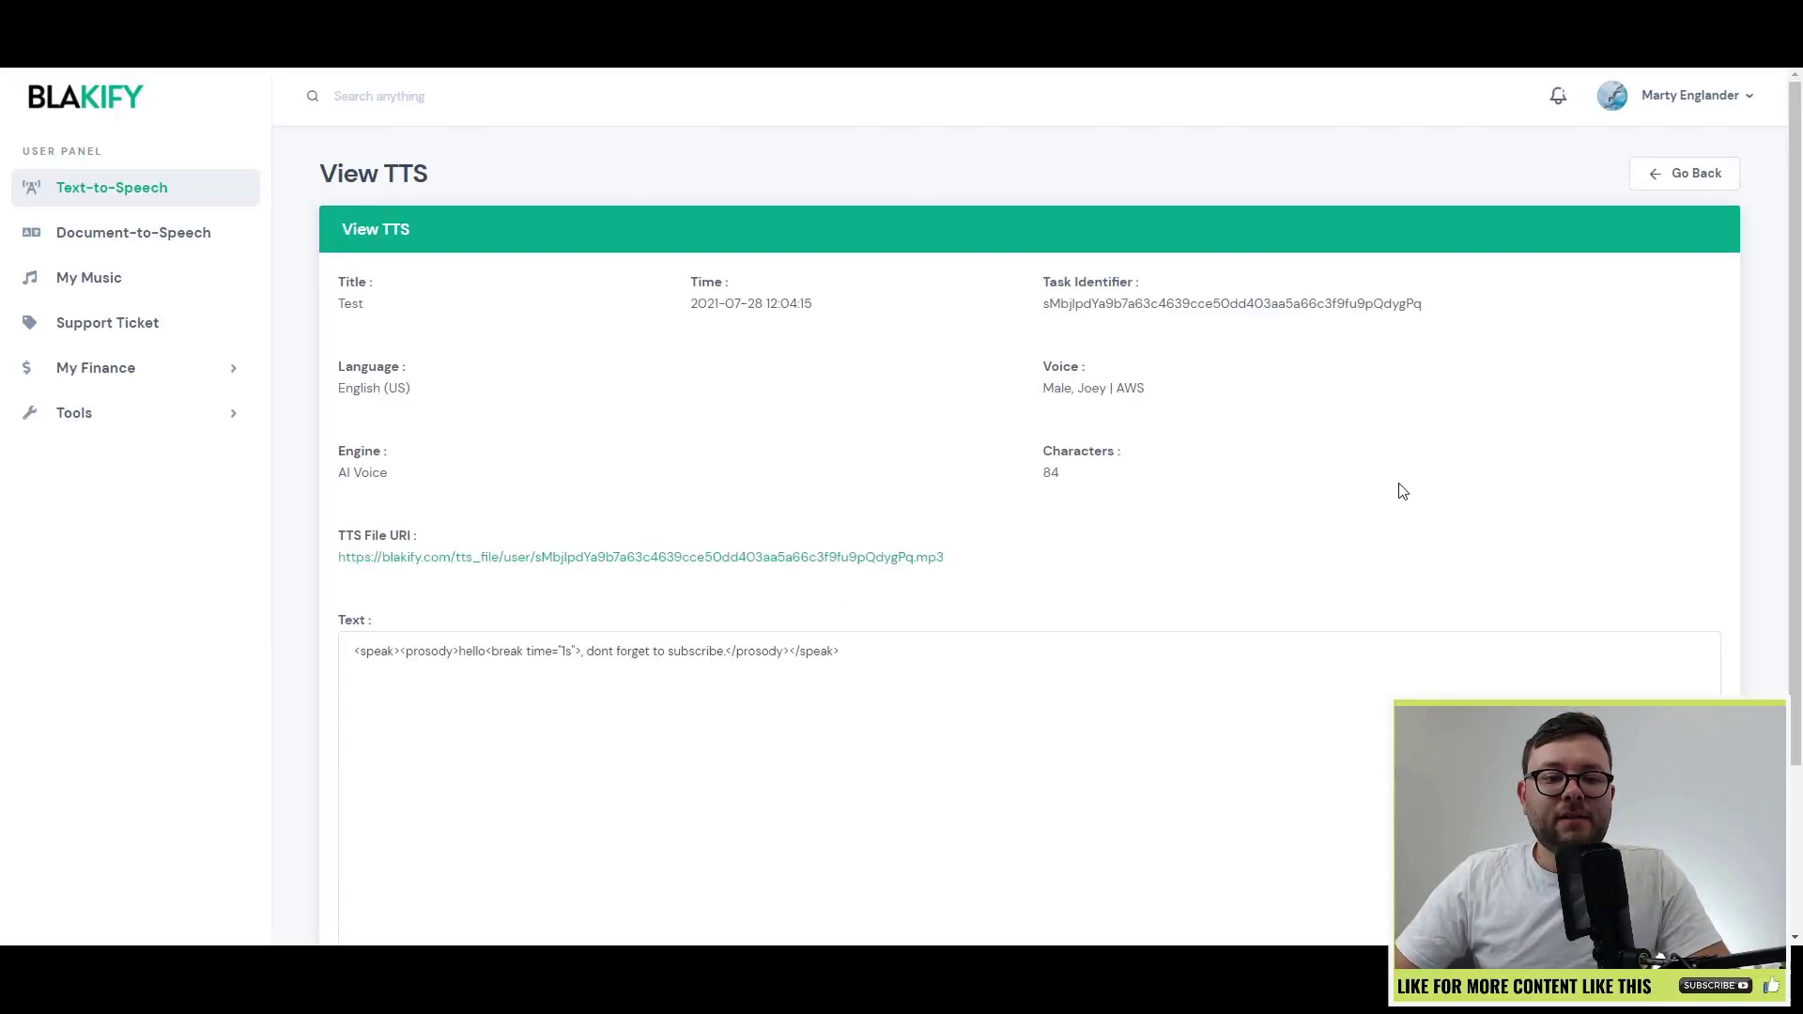
right_click(741, 560)
left_click(374, 782)
scroll(729, 595, "down", 3)
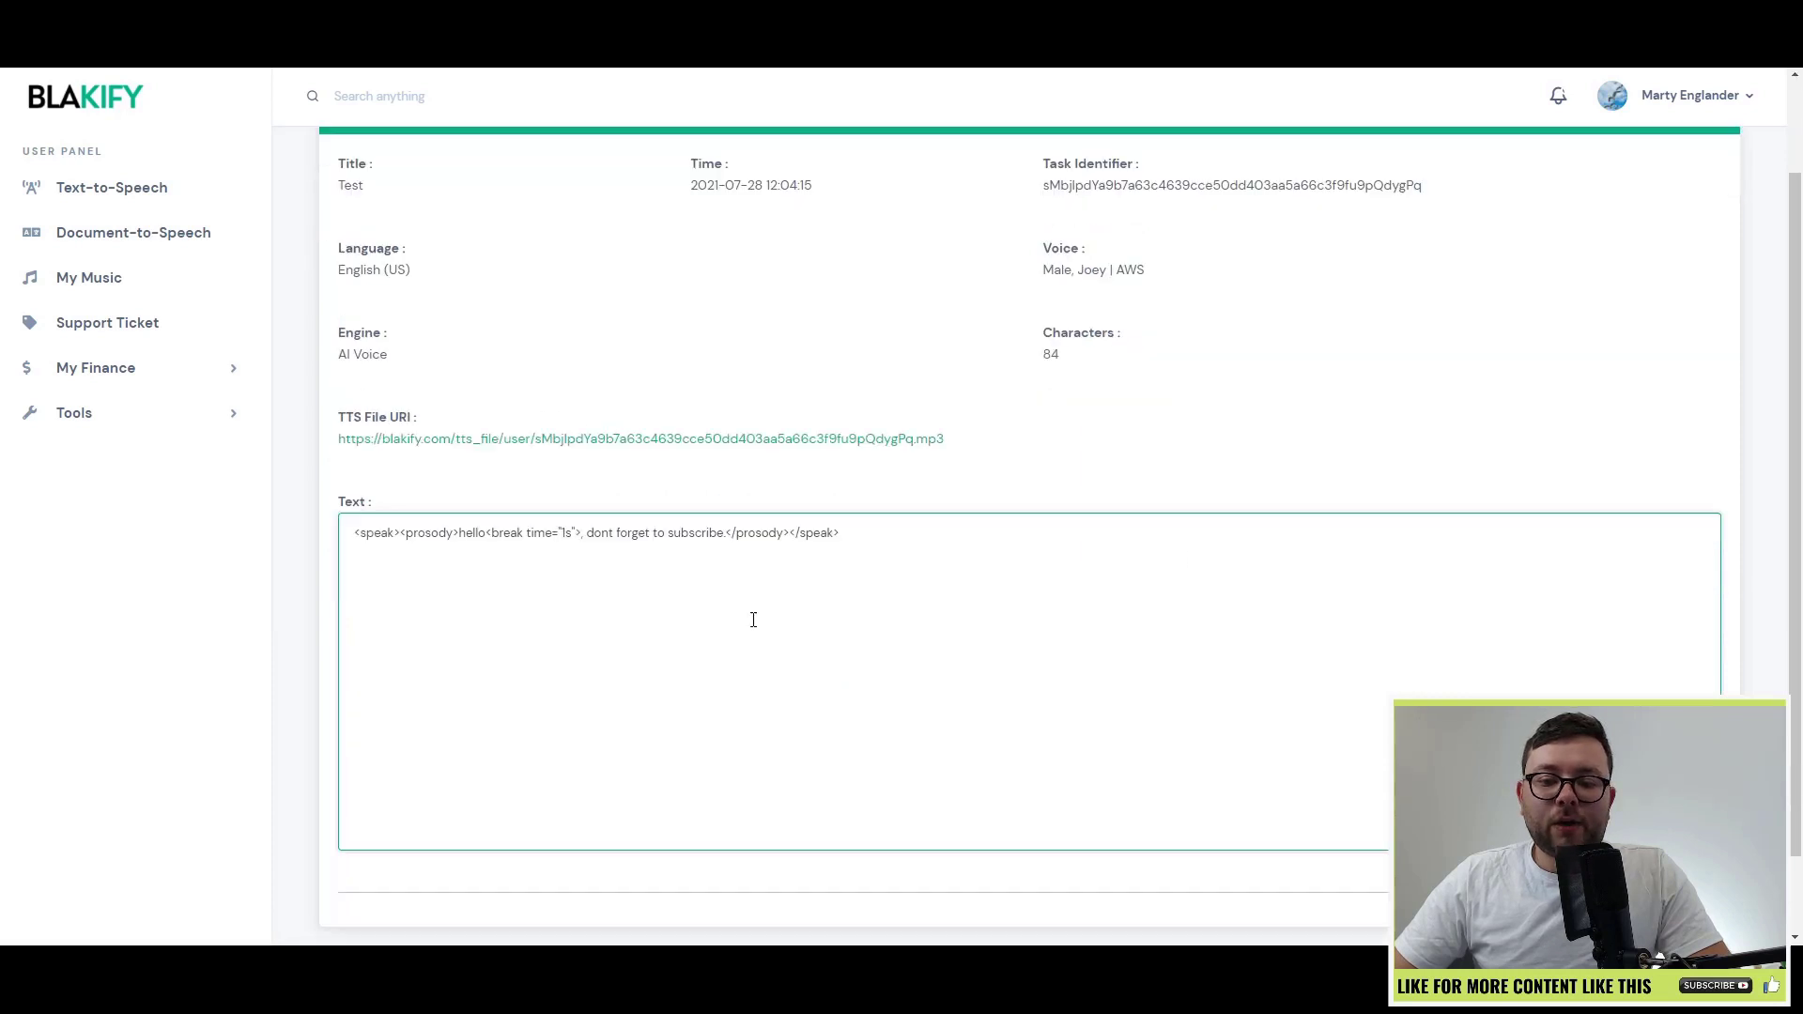
left_click(1036, 597)
scroll(845, 590, "up", 3)
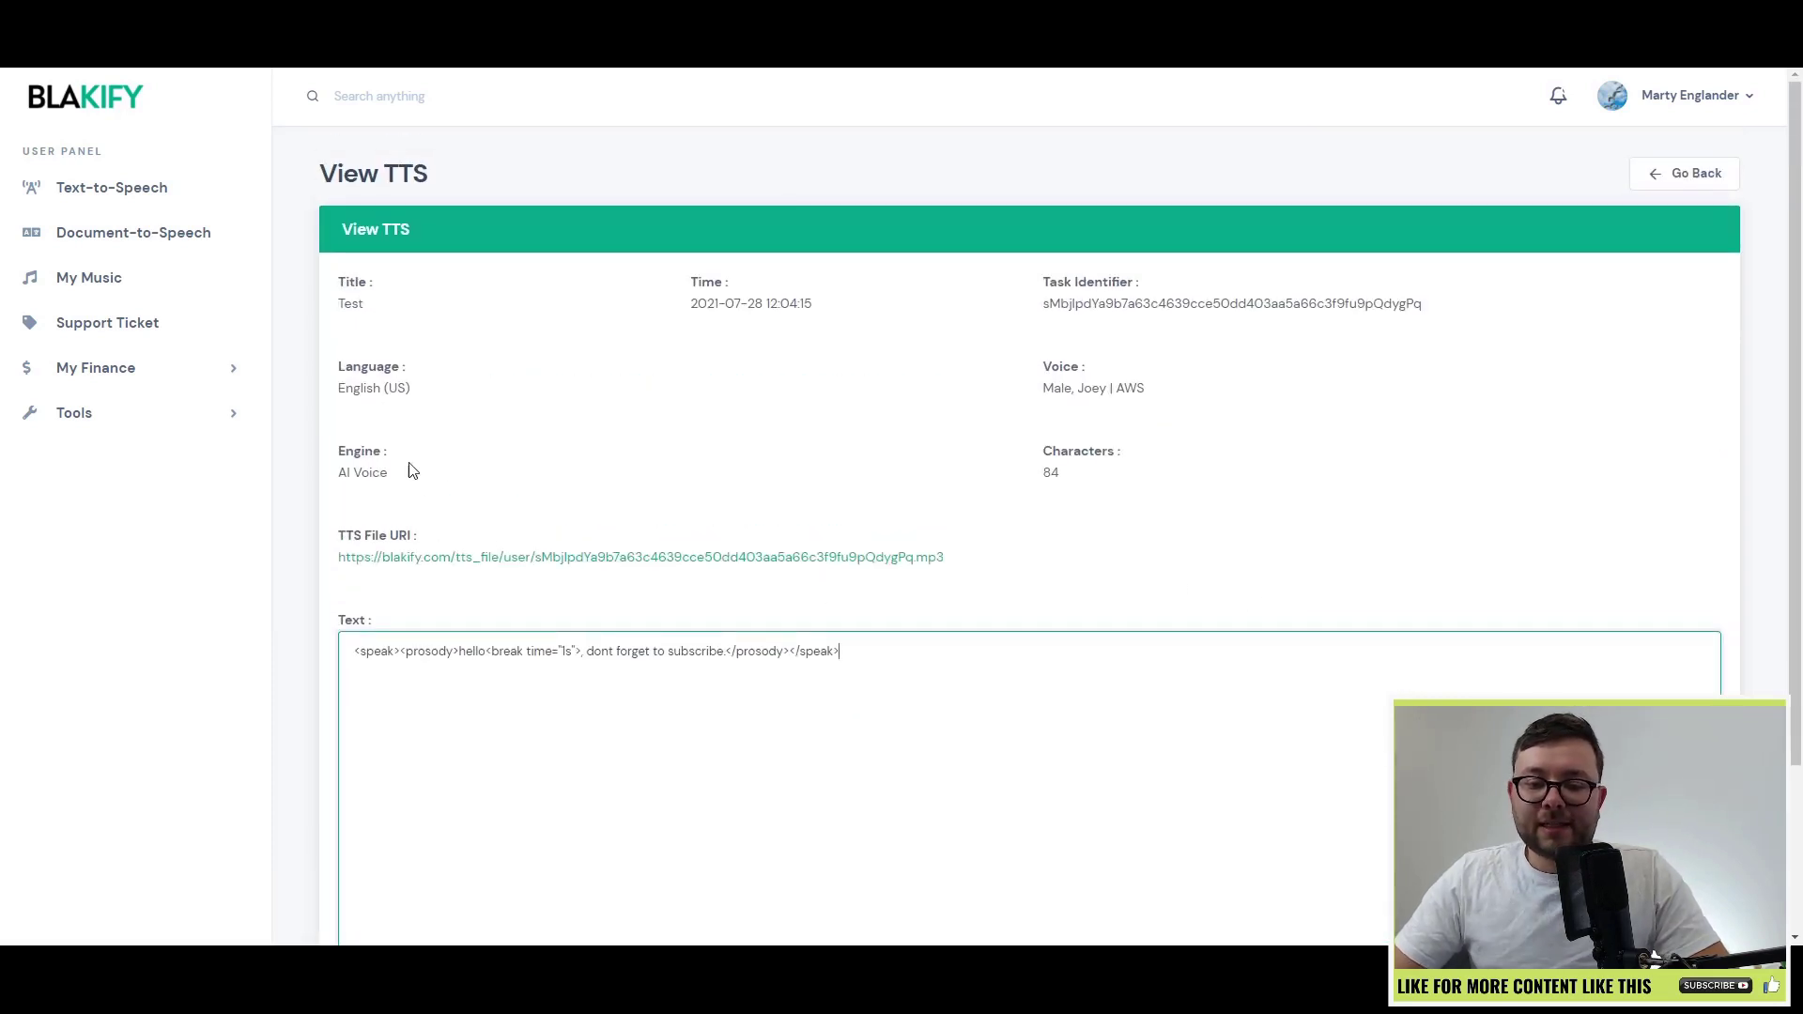
left_click_drag(1078, 554, 433, 531)
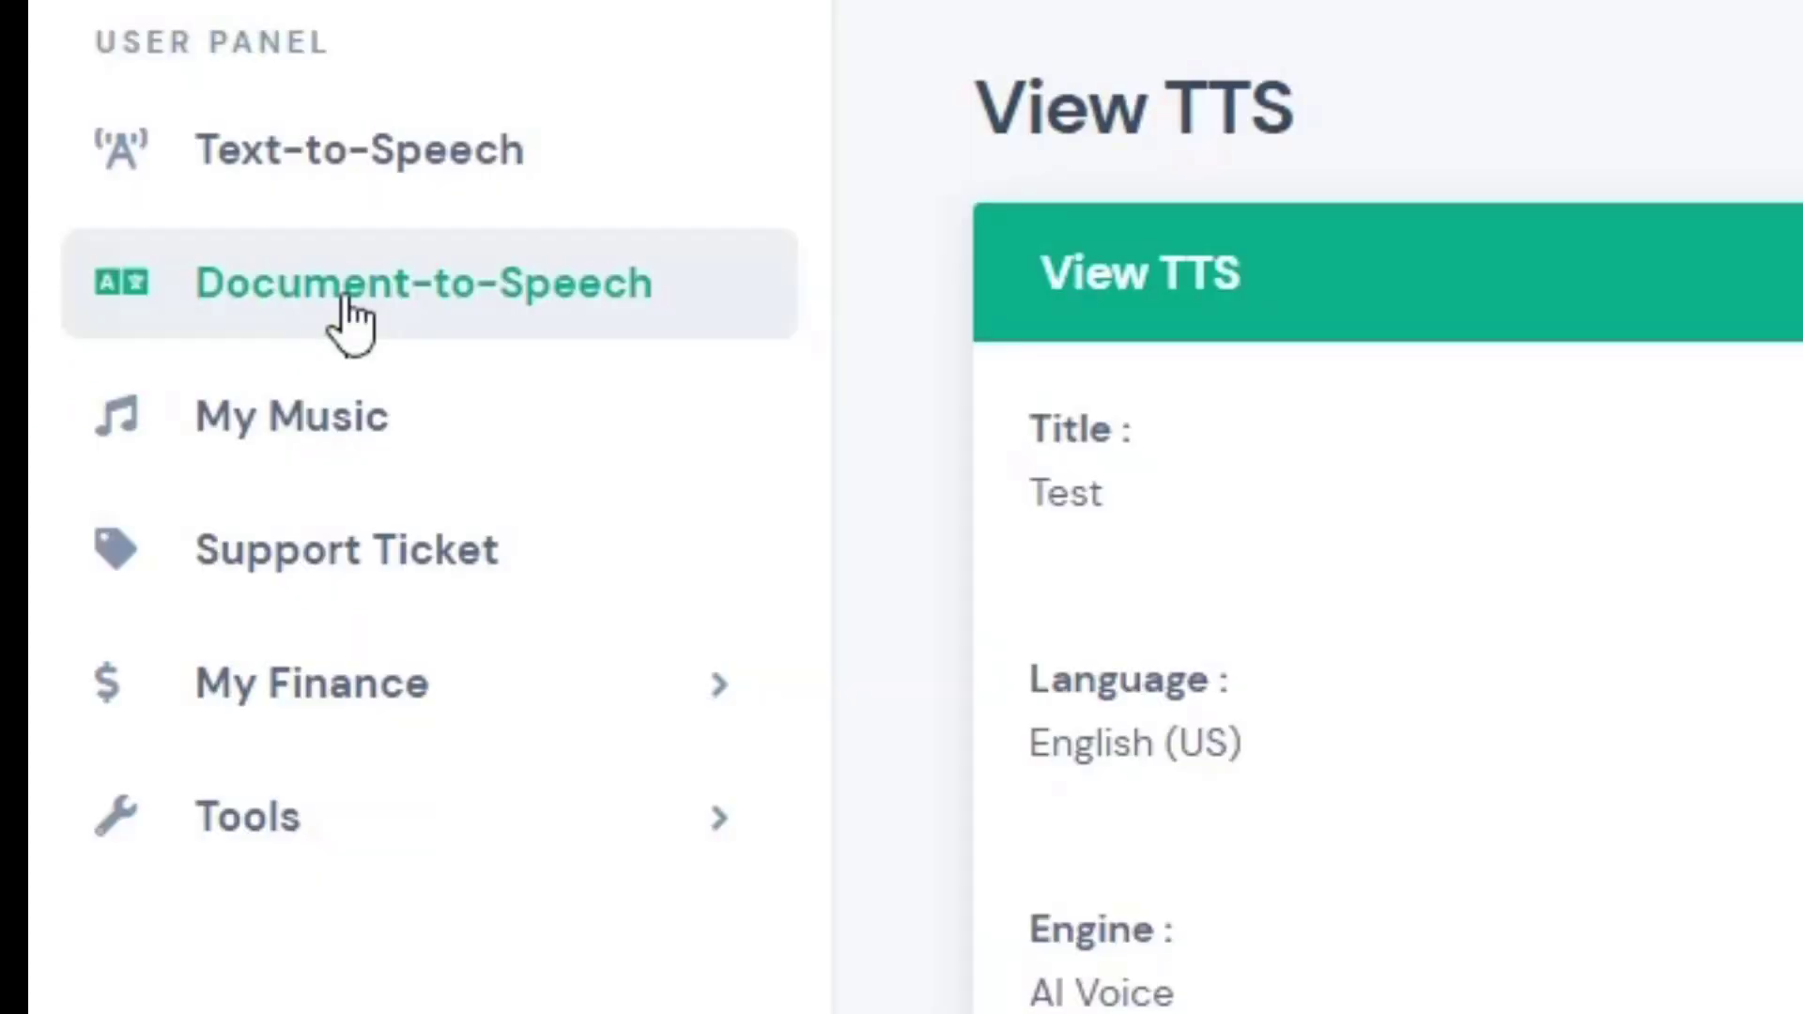
Step: Open the Document-to-Speech form and set its language to English (UK)
left_click(114, 232)
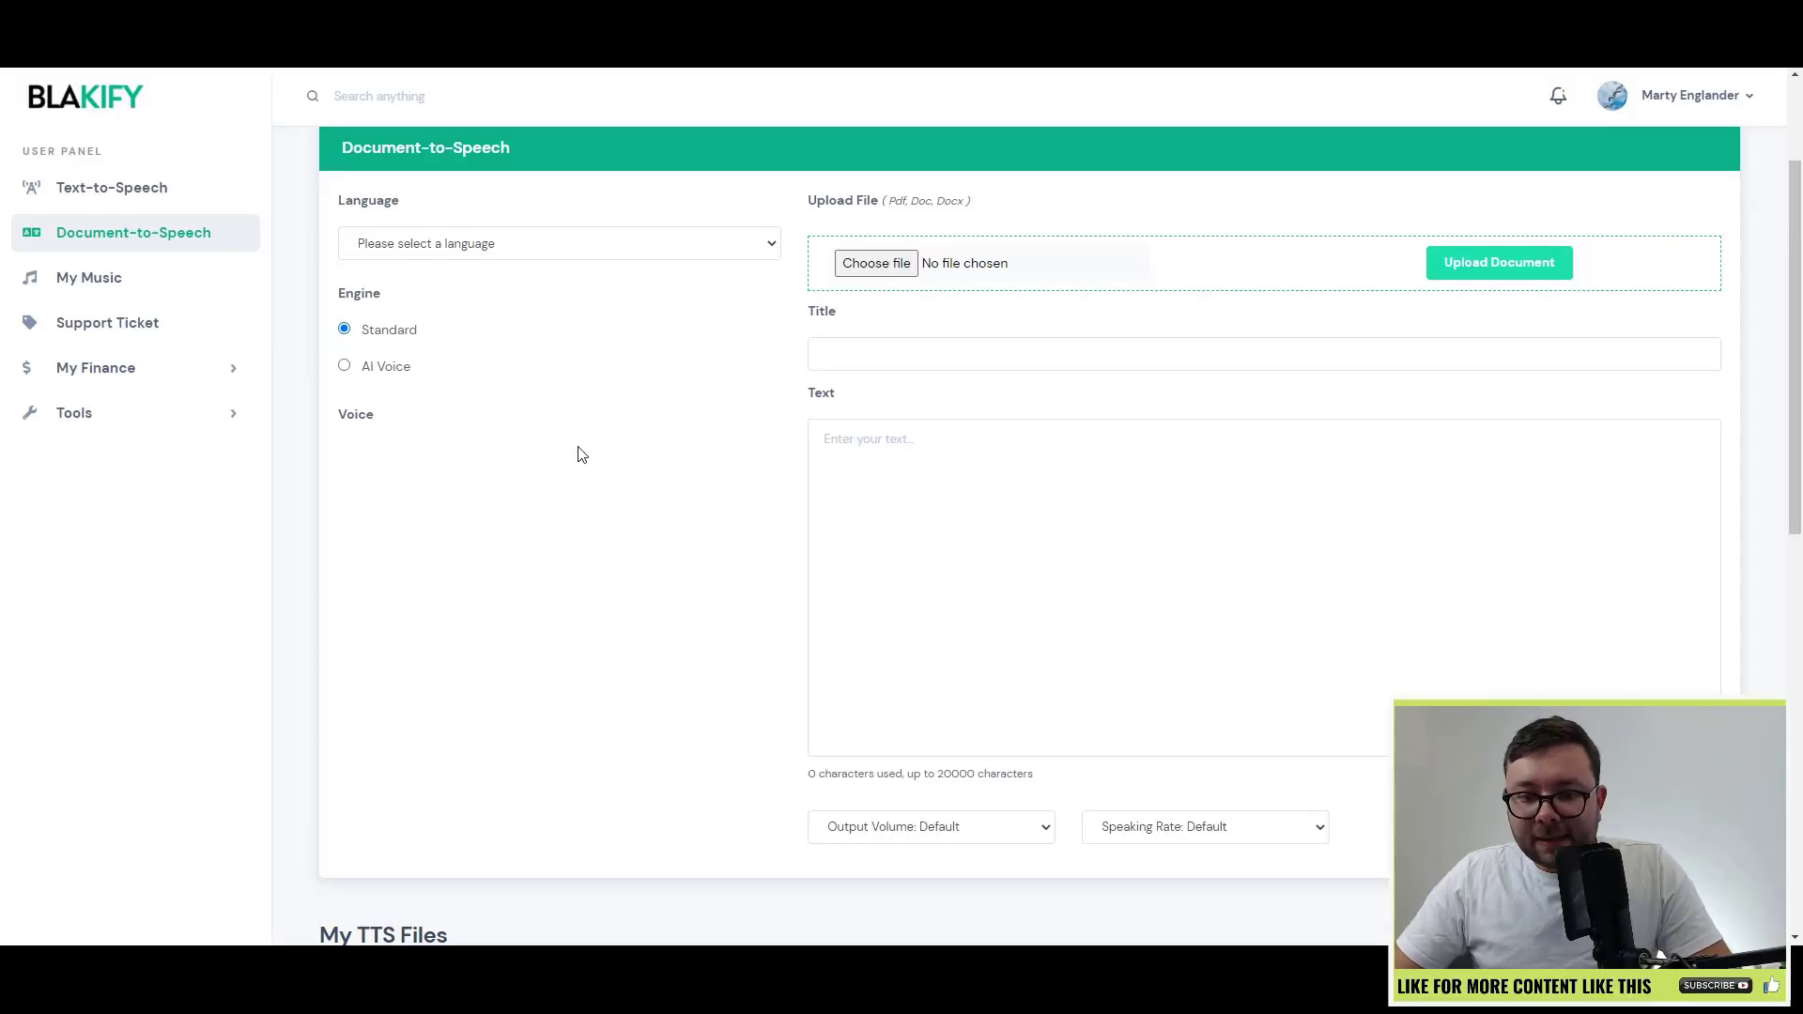
left_click(425, 243)
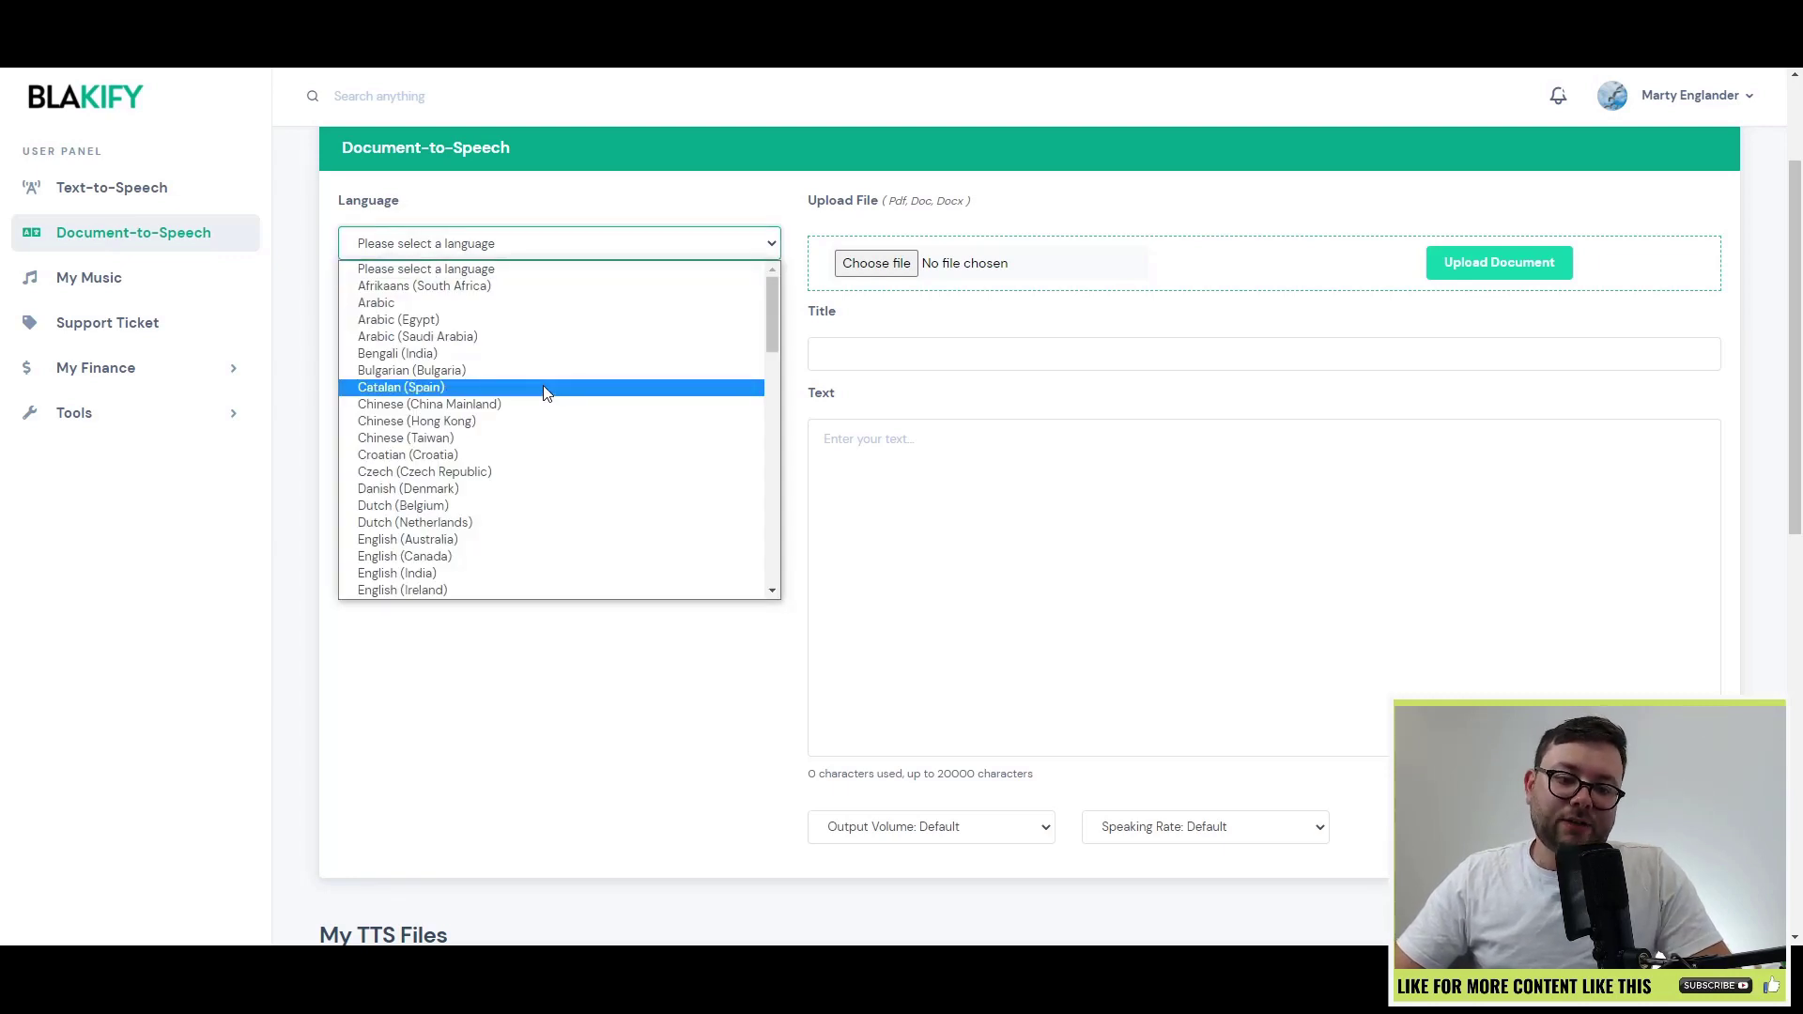
scroll(546, 393, "down", 2)
left_click(523, 451)
Step: Select the AI Voice engine, keeping the Female, Amy | AWS voice, and focus the text box
left_click(365, 368)
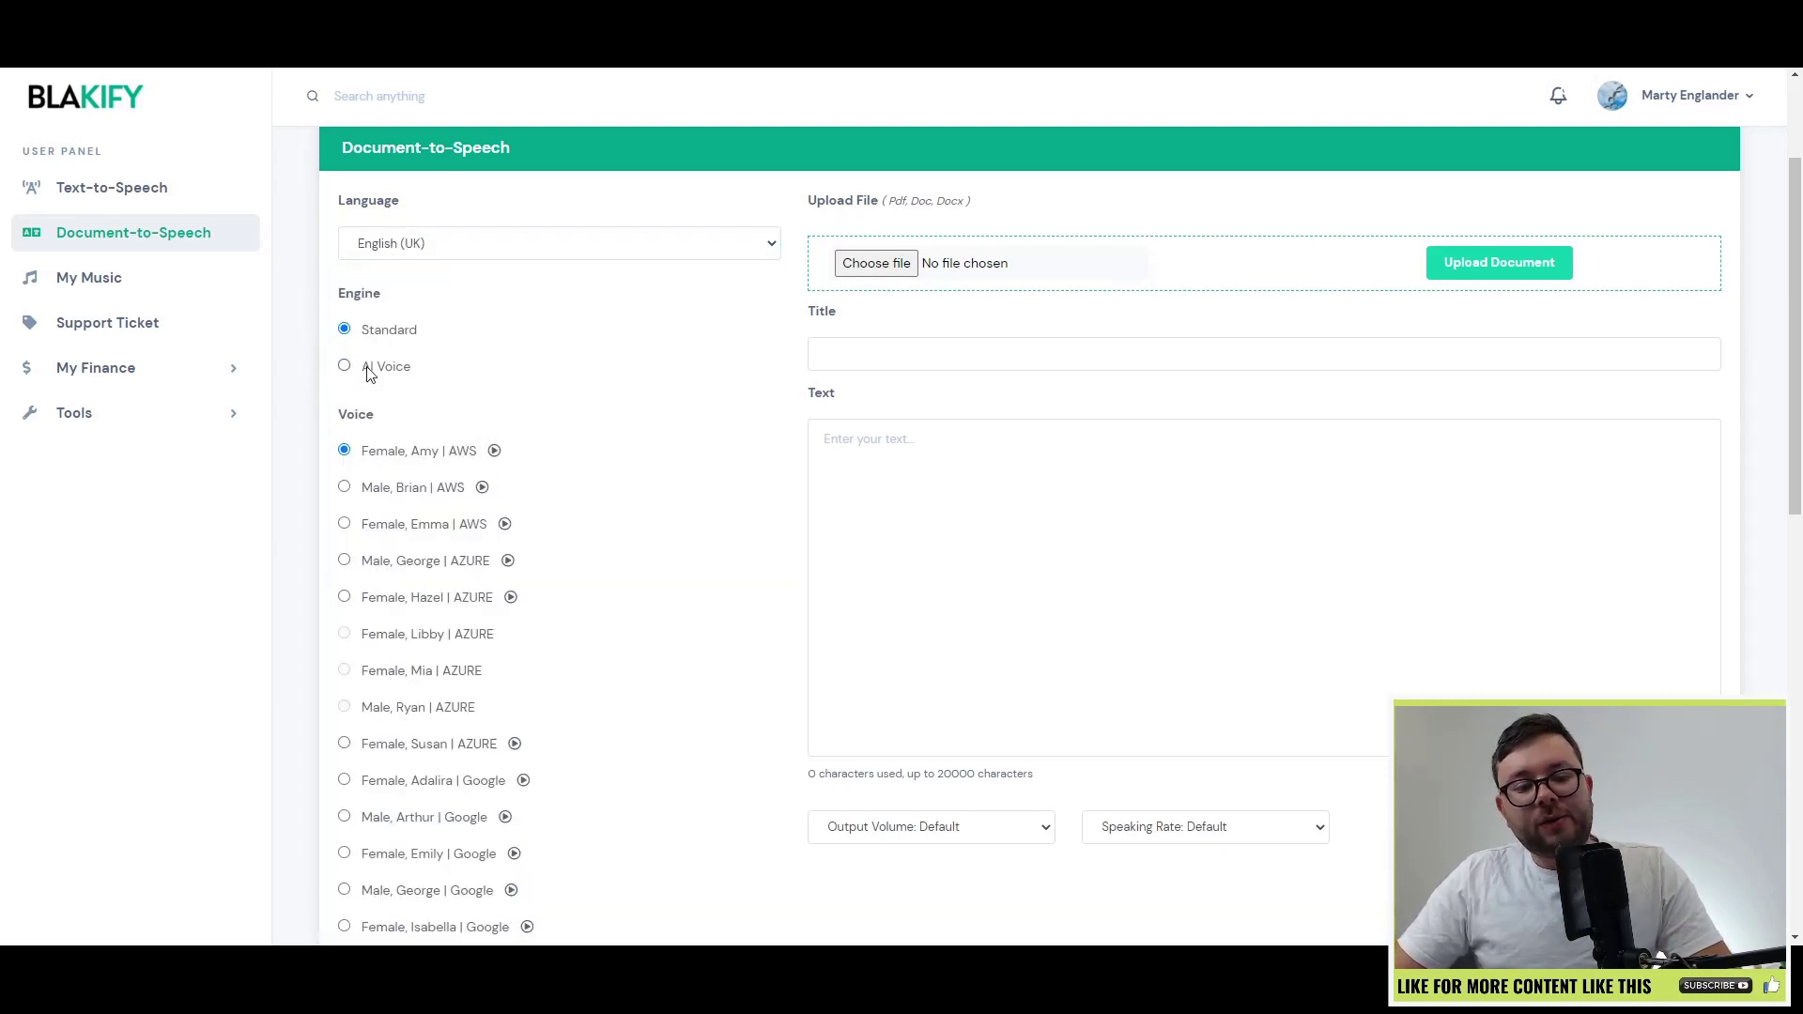
scroll(344, 396, "down", 1)
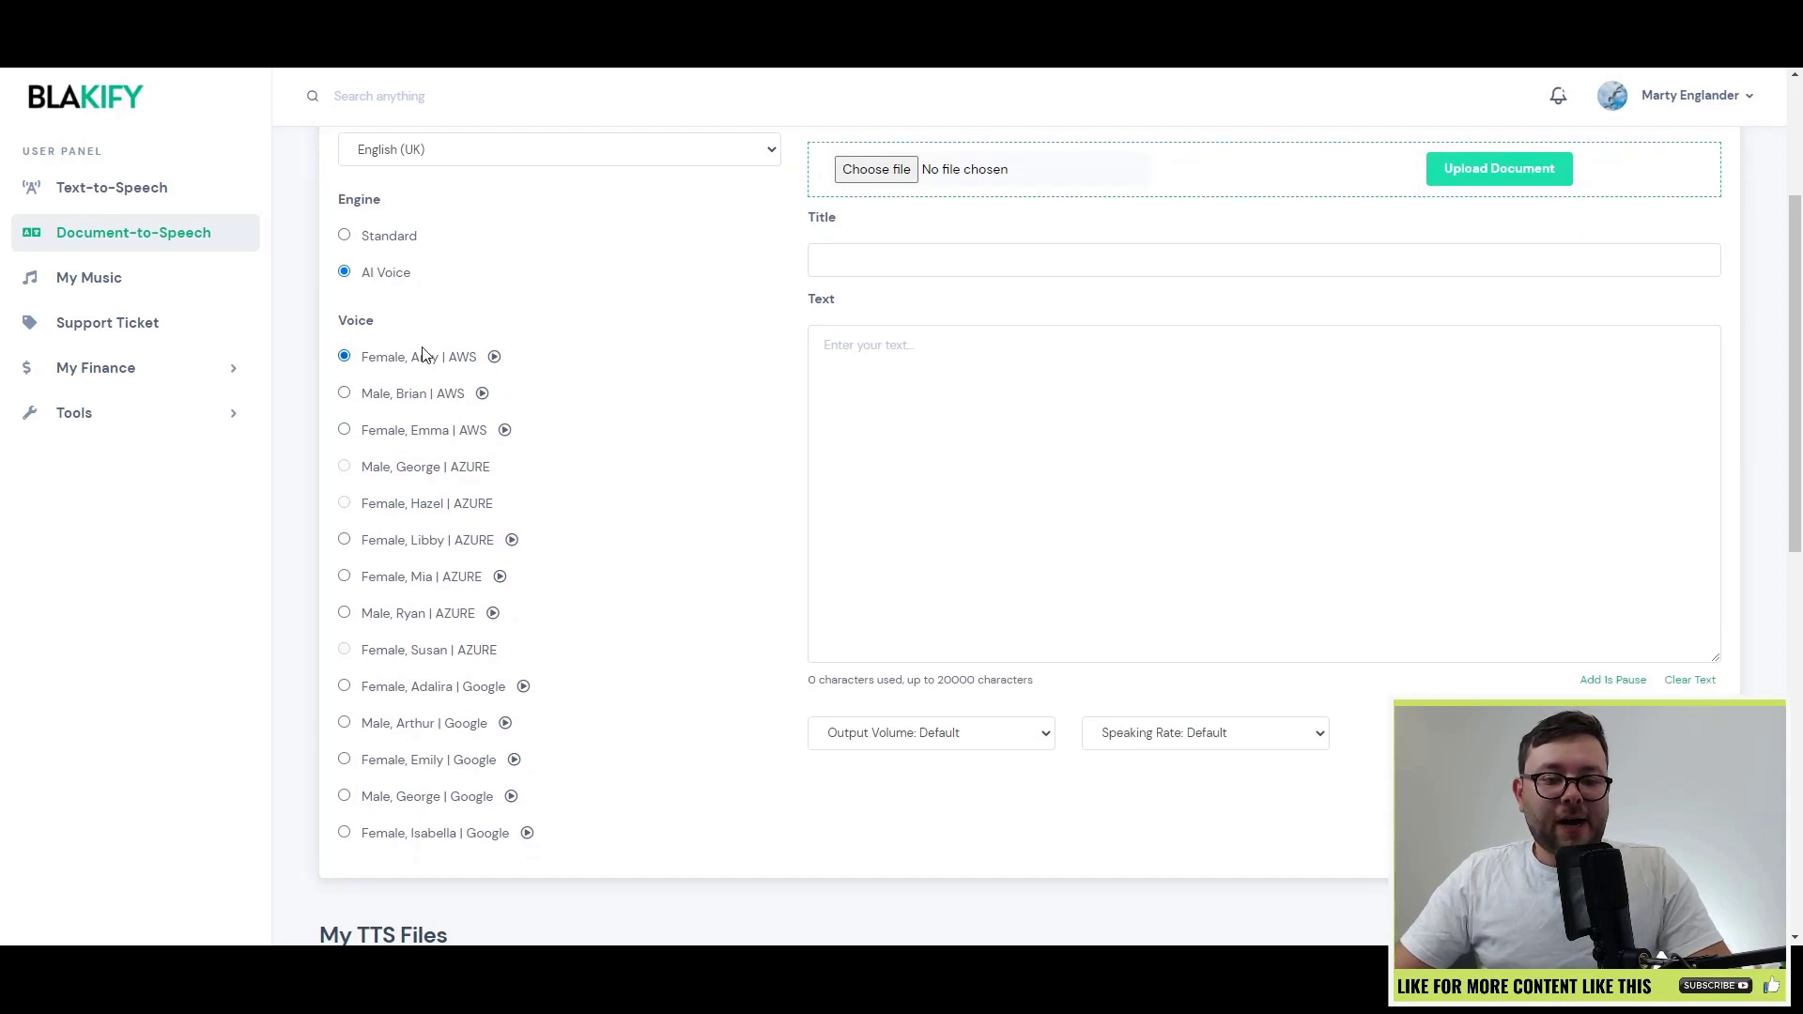
scroll(468, 359, "up", 2)
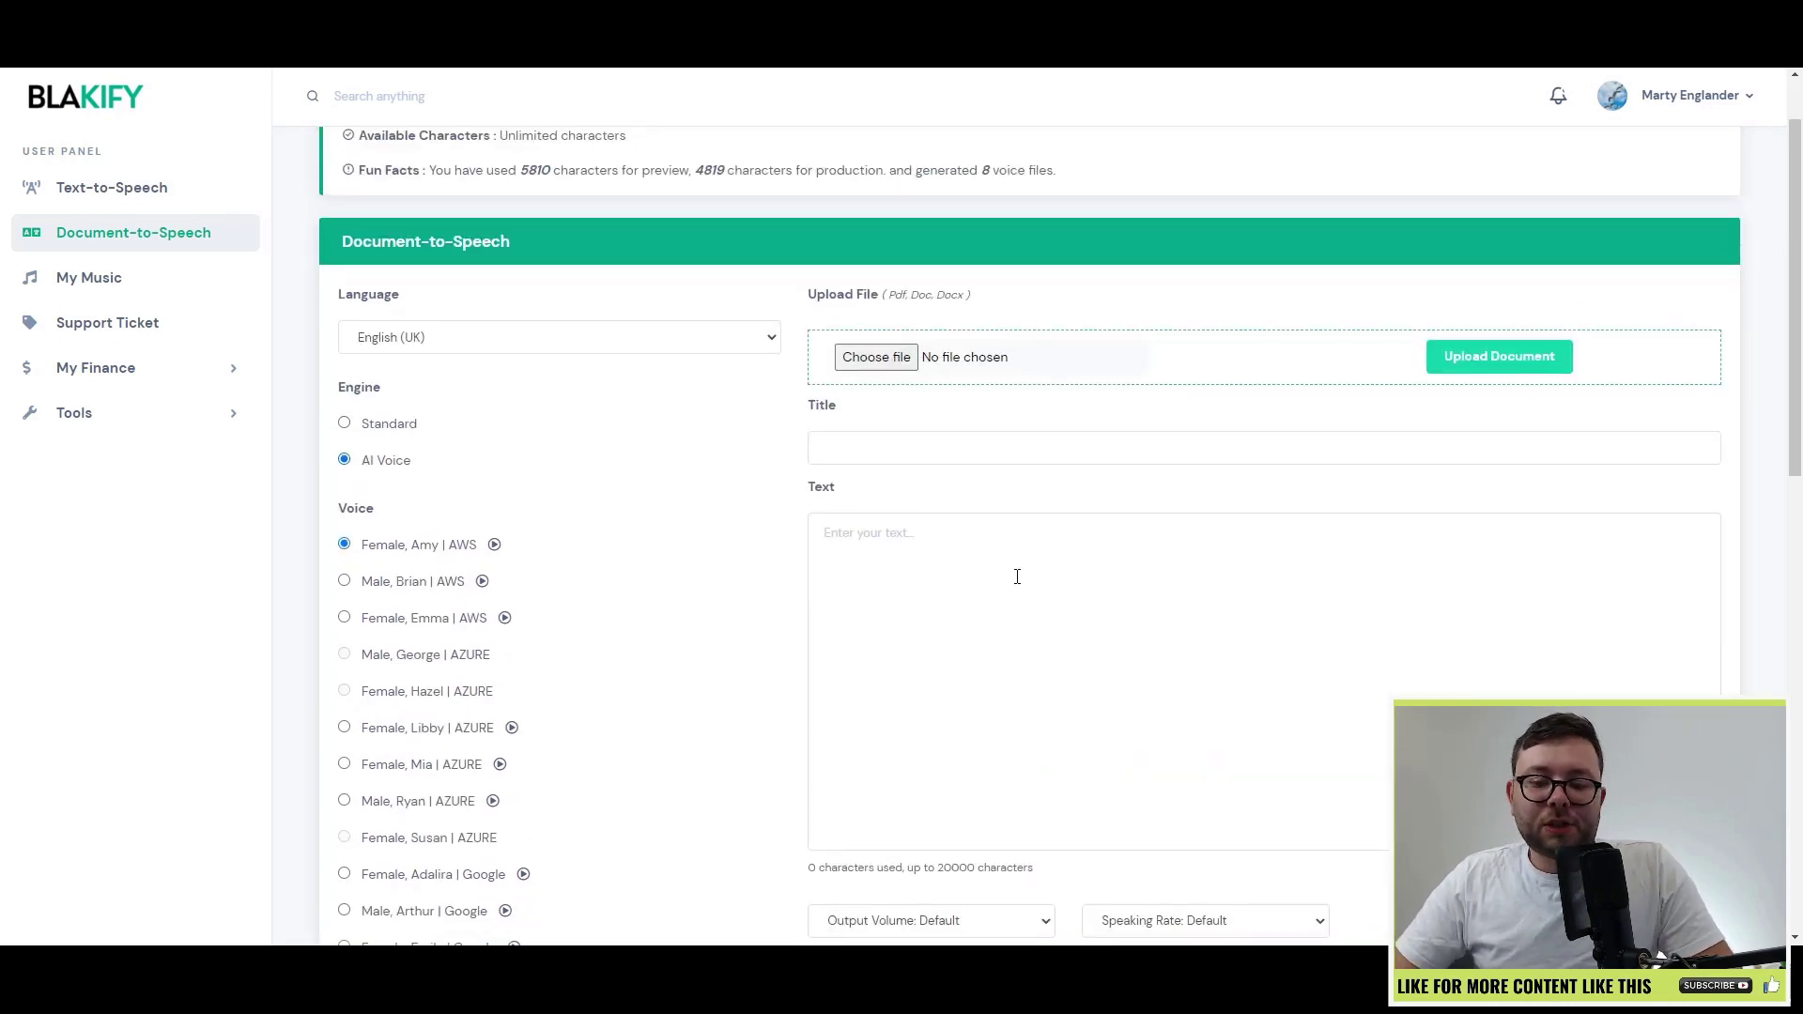
scroll(995, 545, "down", 1)
left_click(1075, 511)
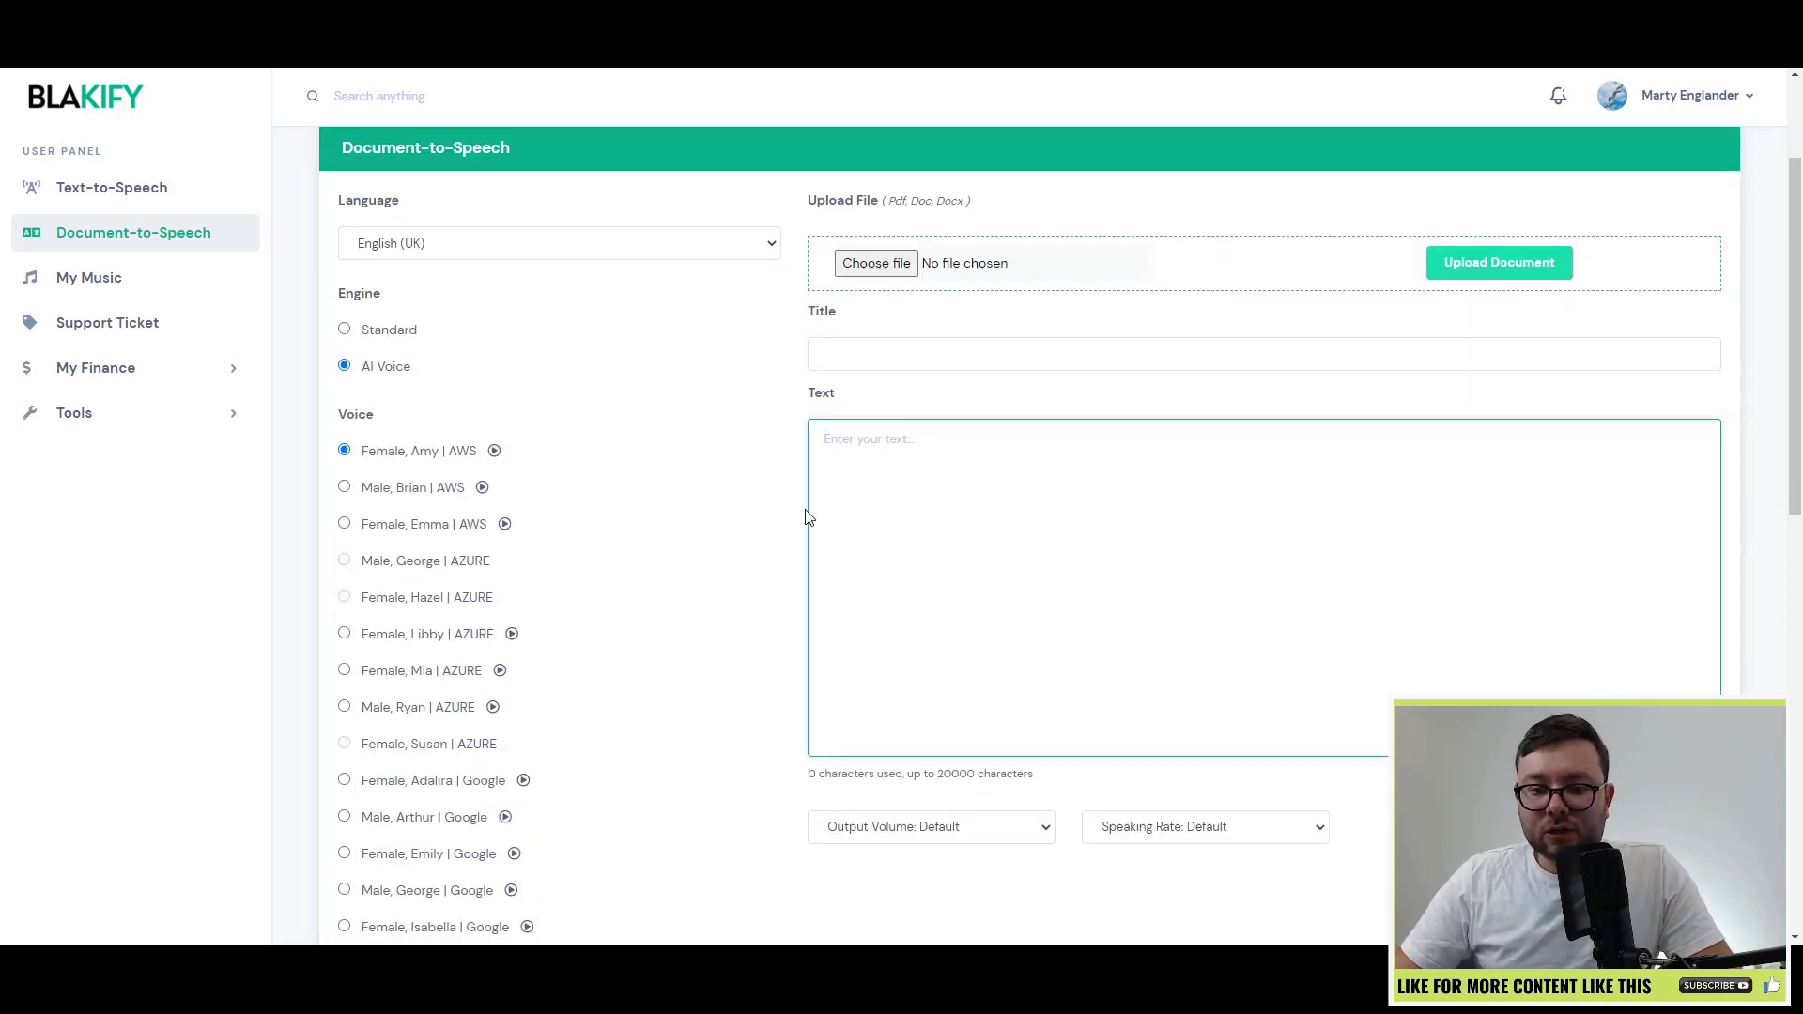
scroll(810, 507, "up", 2)
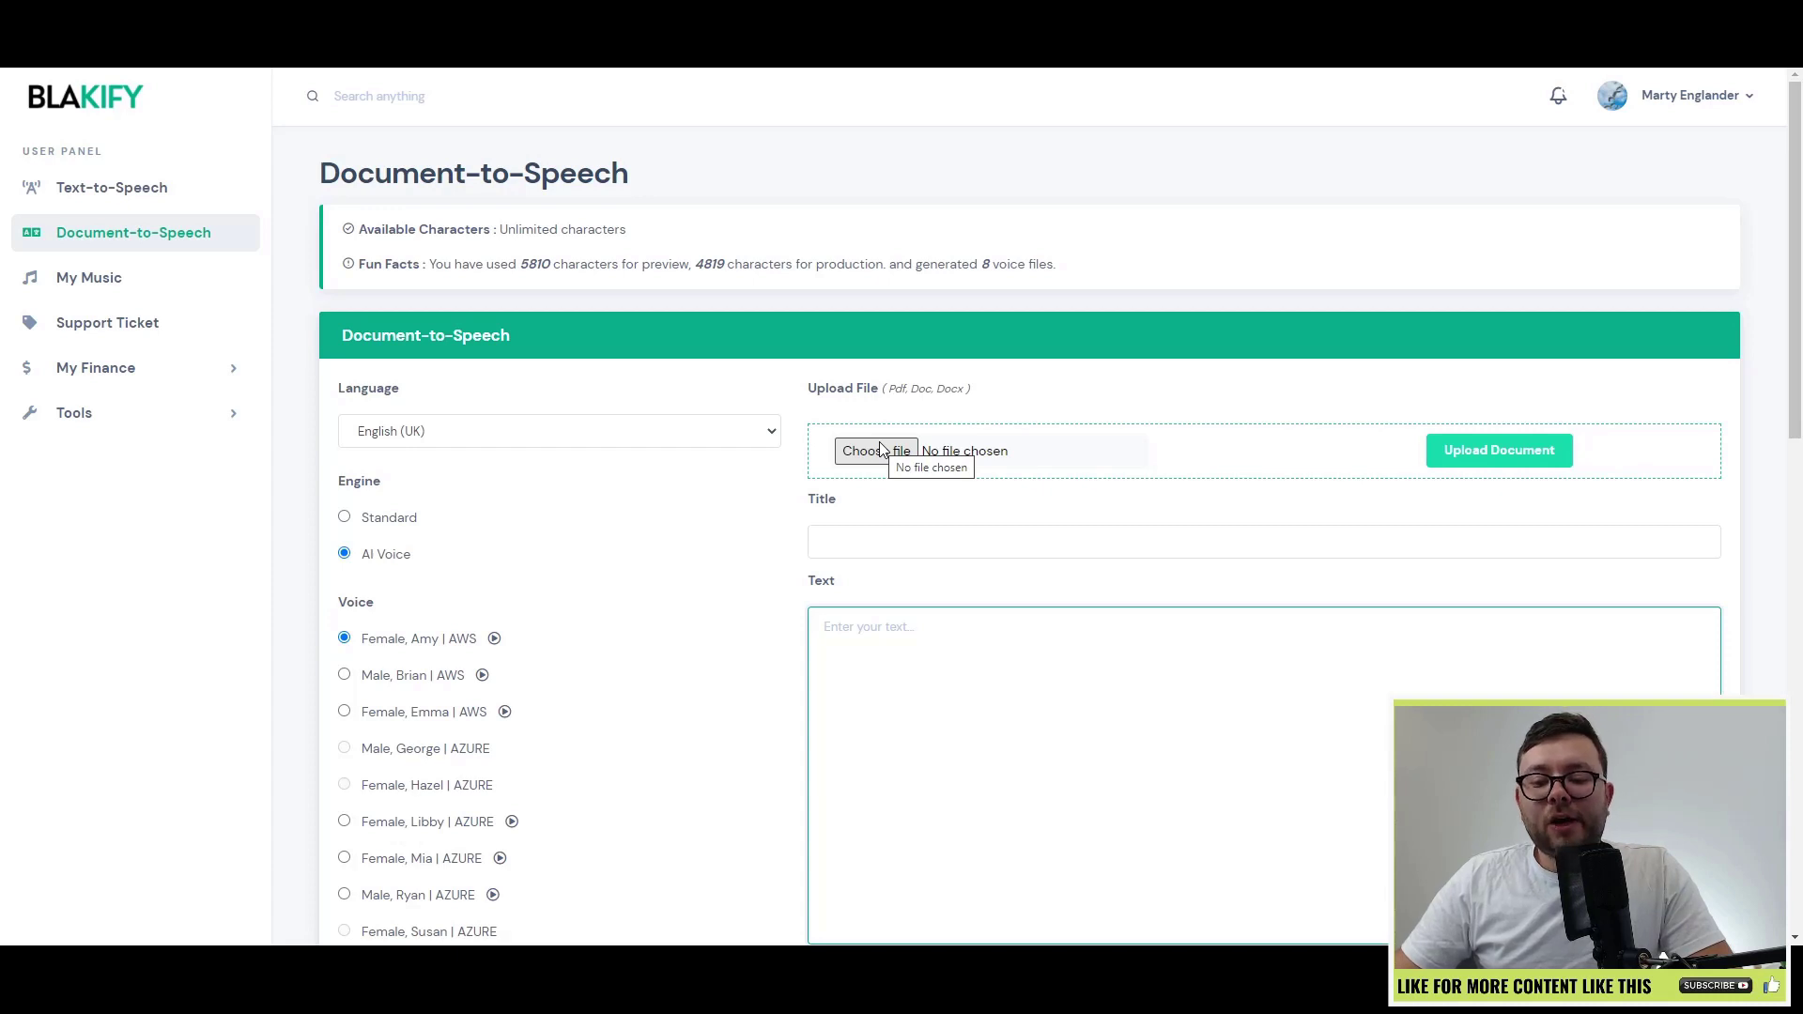
Step: Copy the whole 1.docx article text in Word, then close the document
key("alt+Tab")
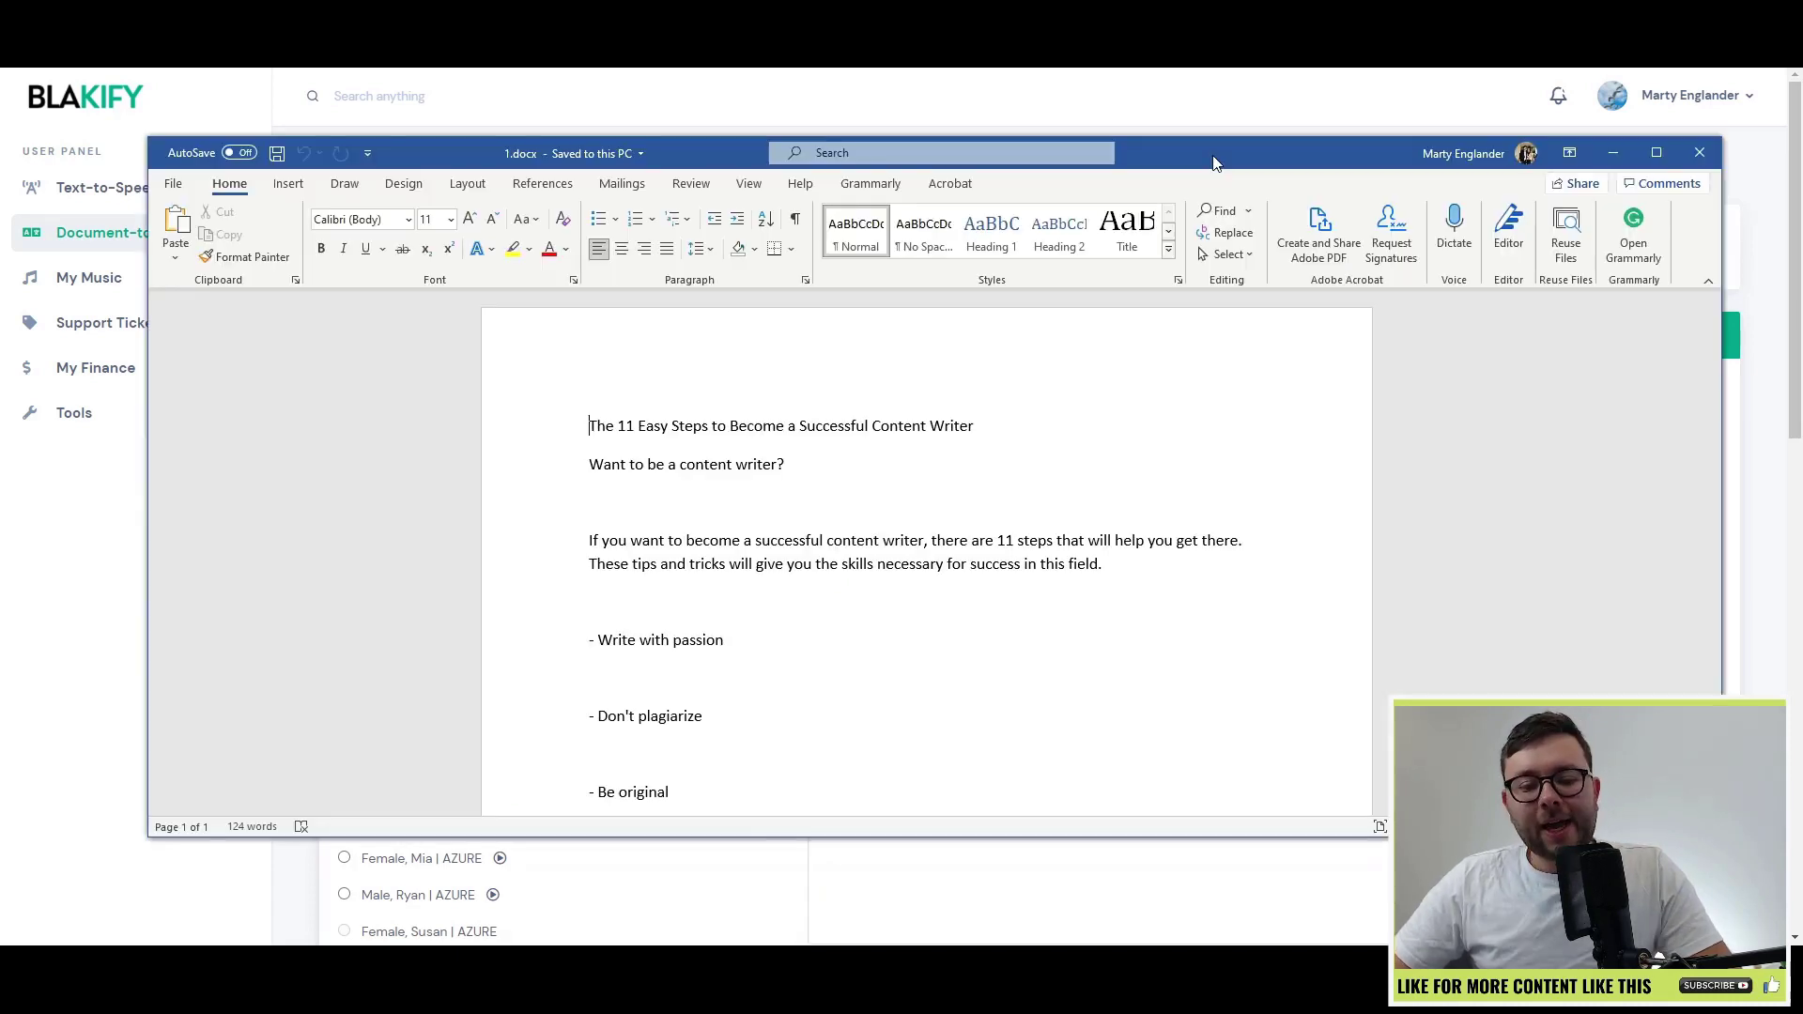
scroll(1111, 378, "down", 9)
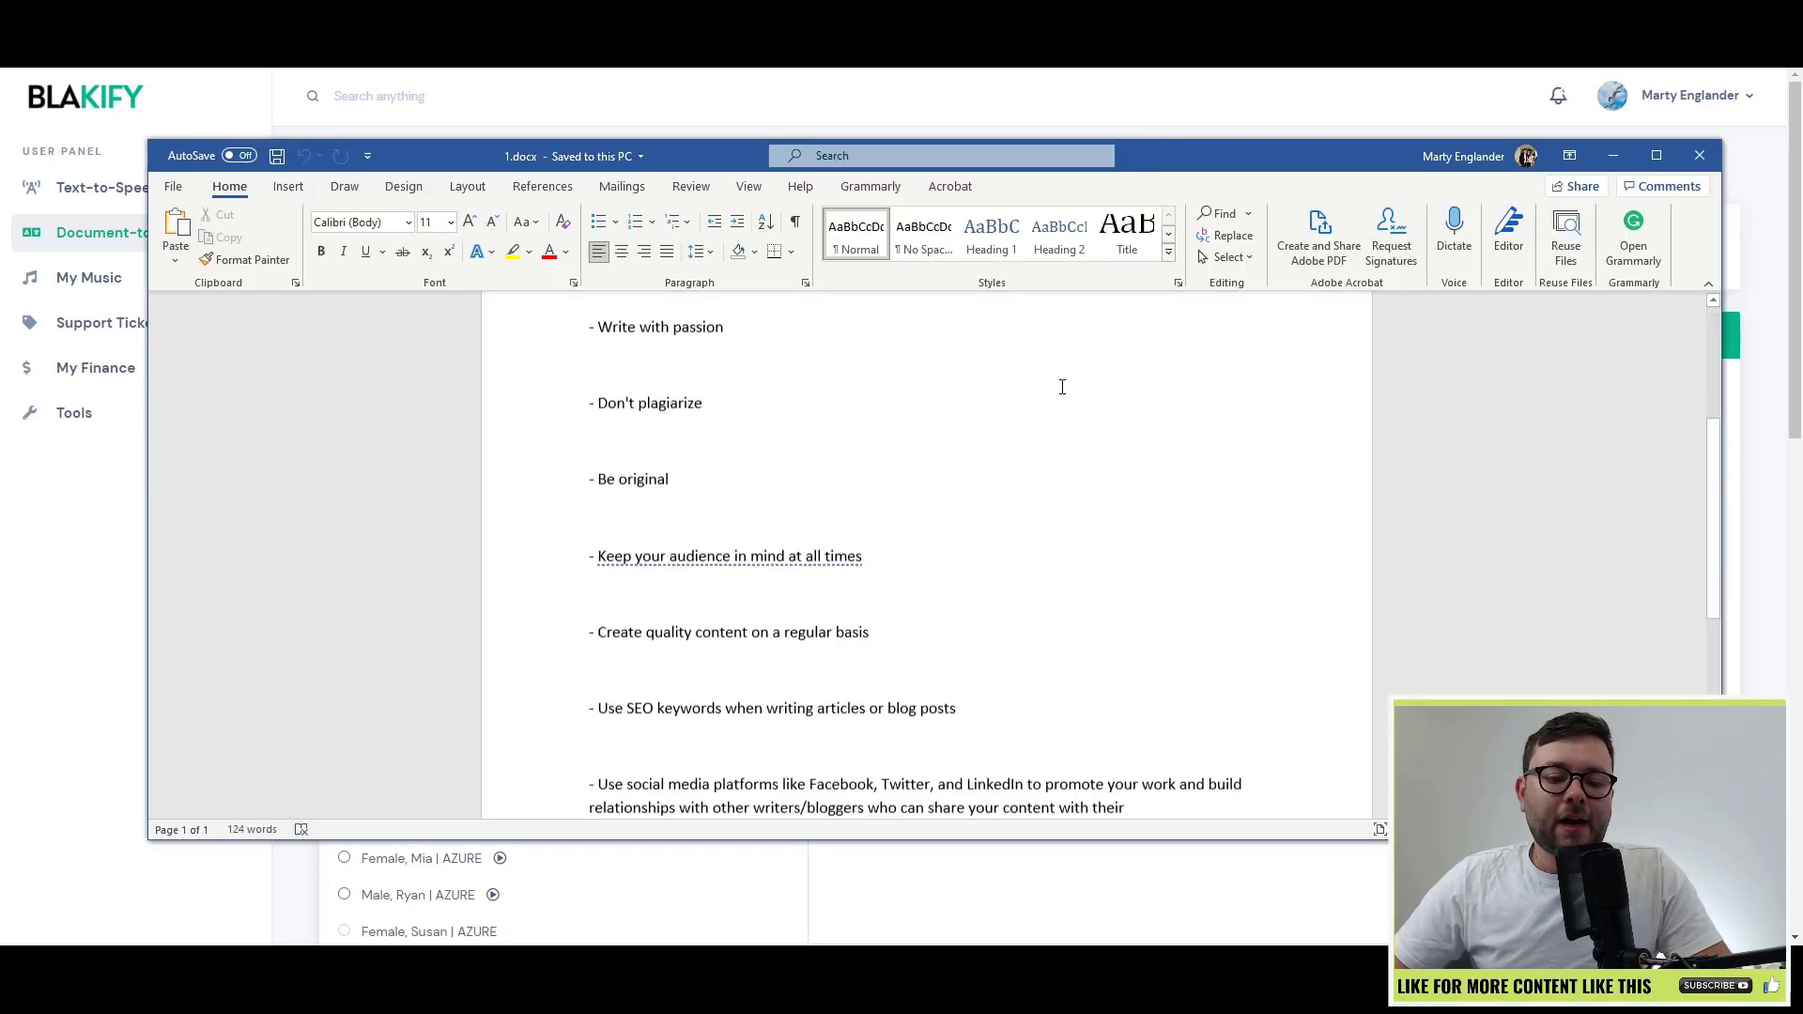
scroll(1114, 406, "up", 9)
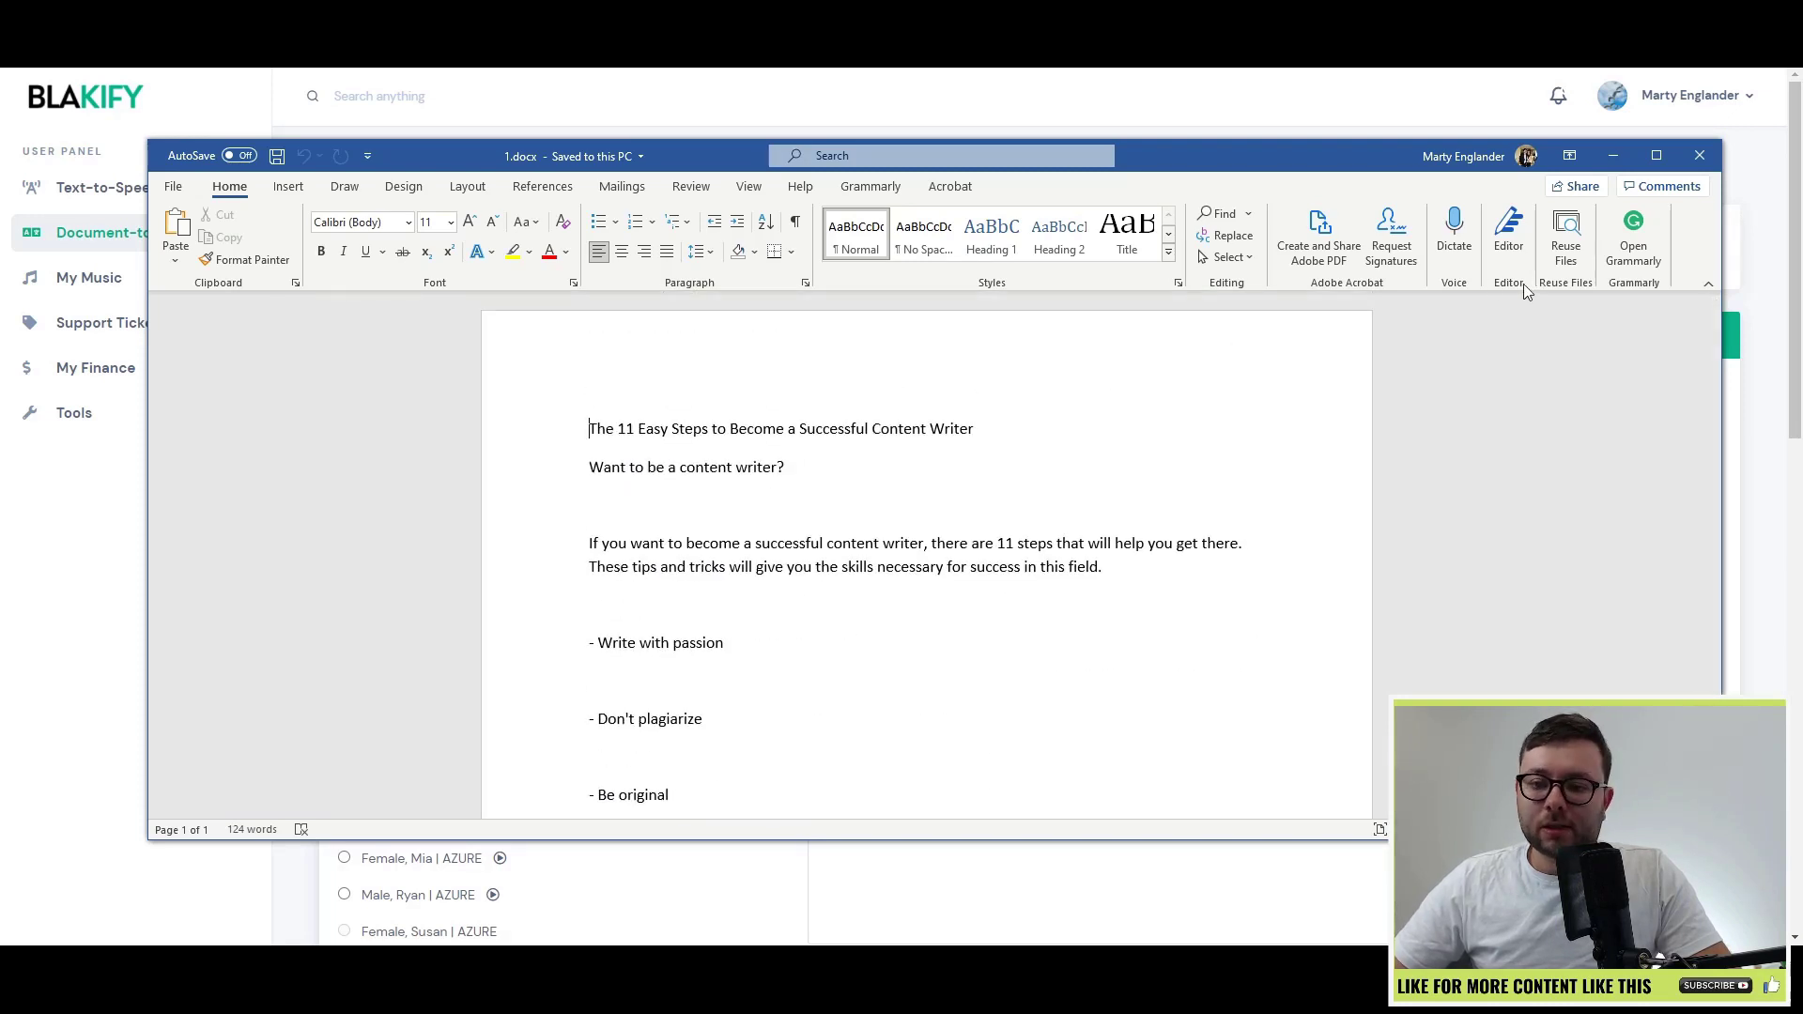
key("ctrl+a")
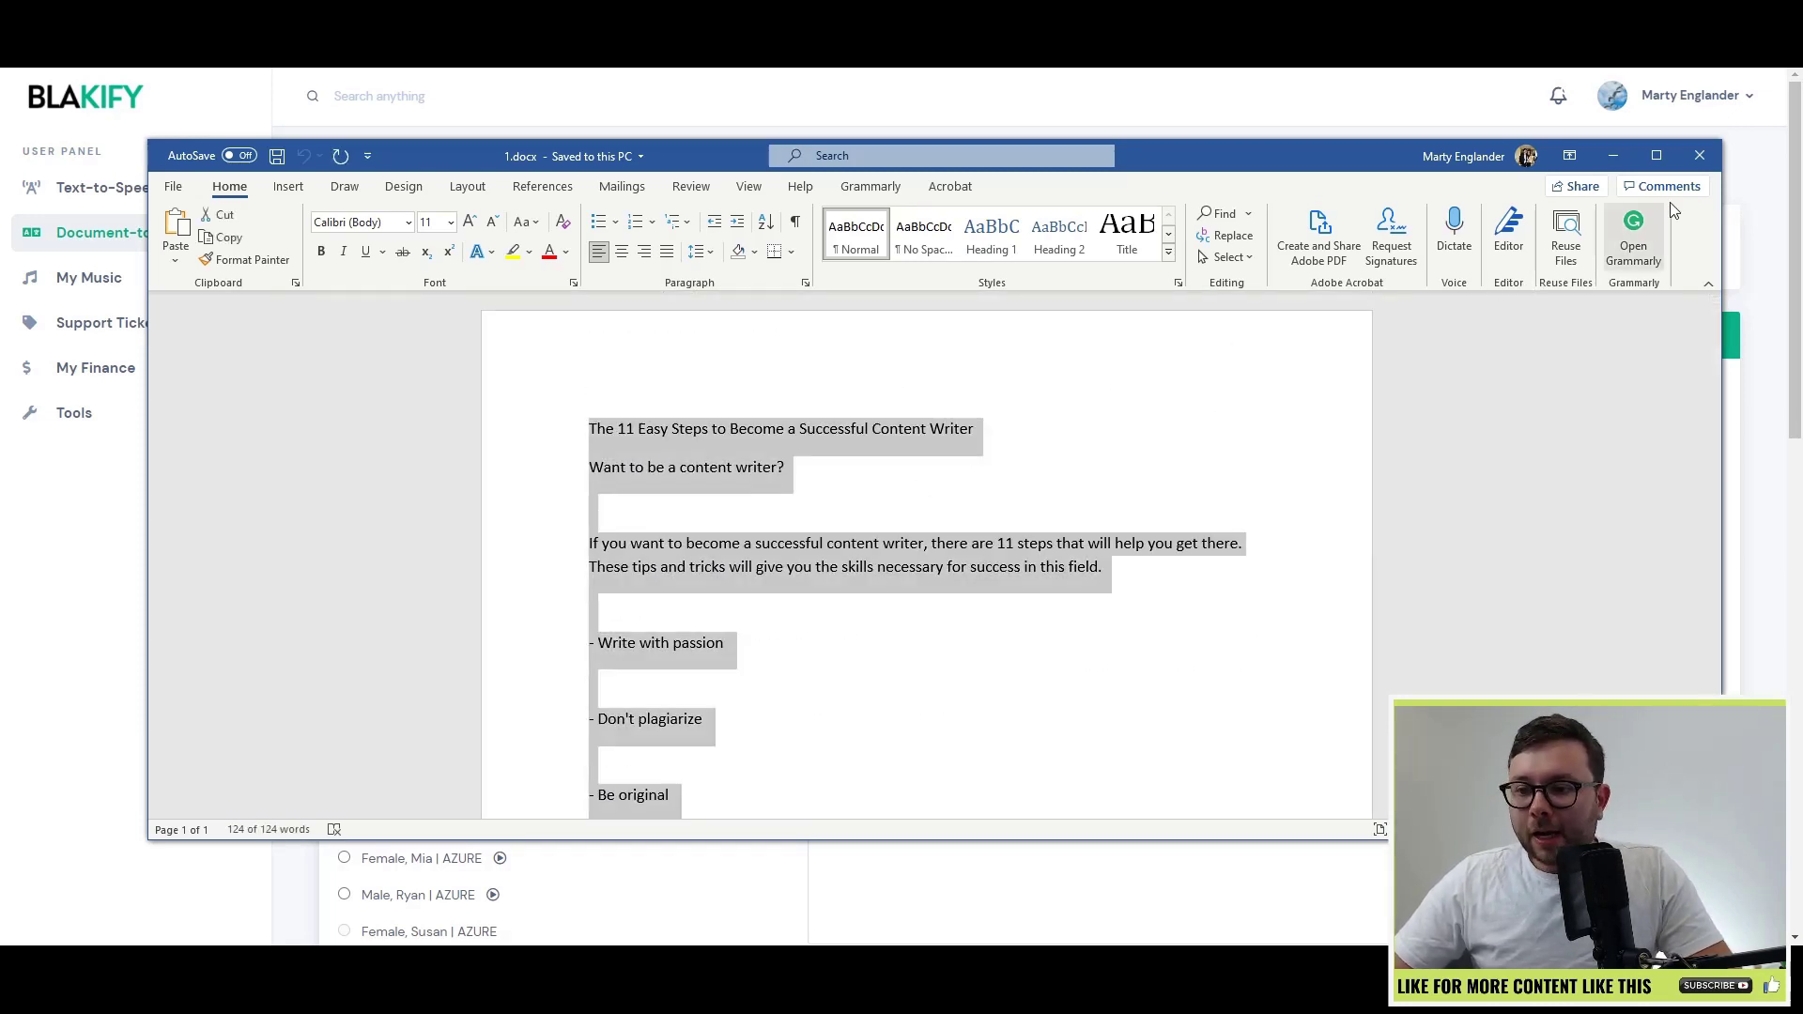
left_click(1700, 155)
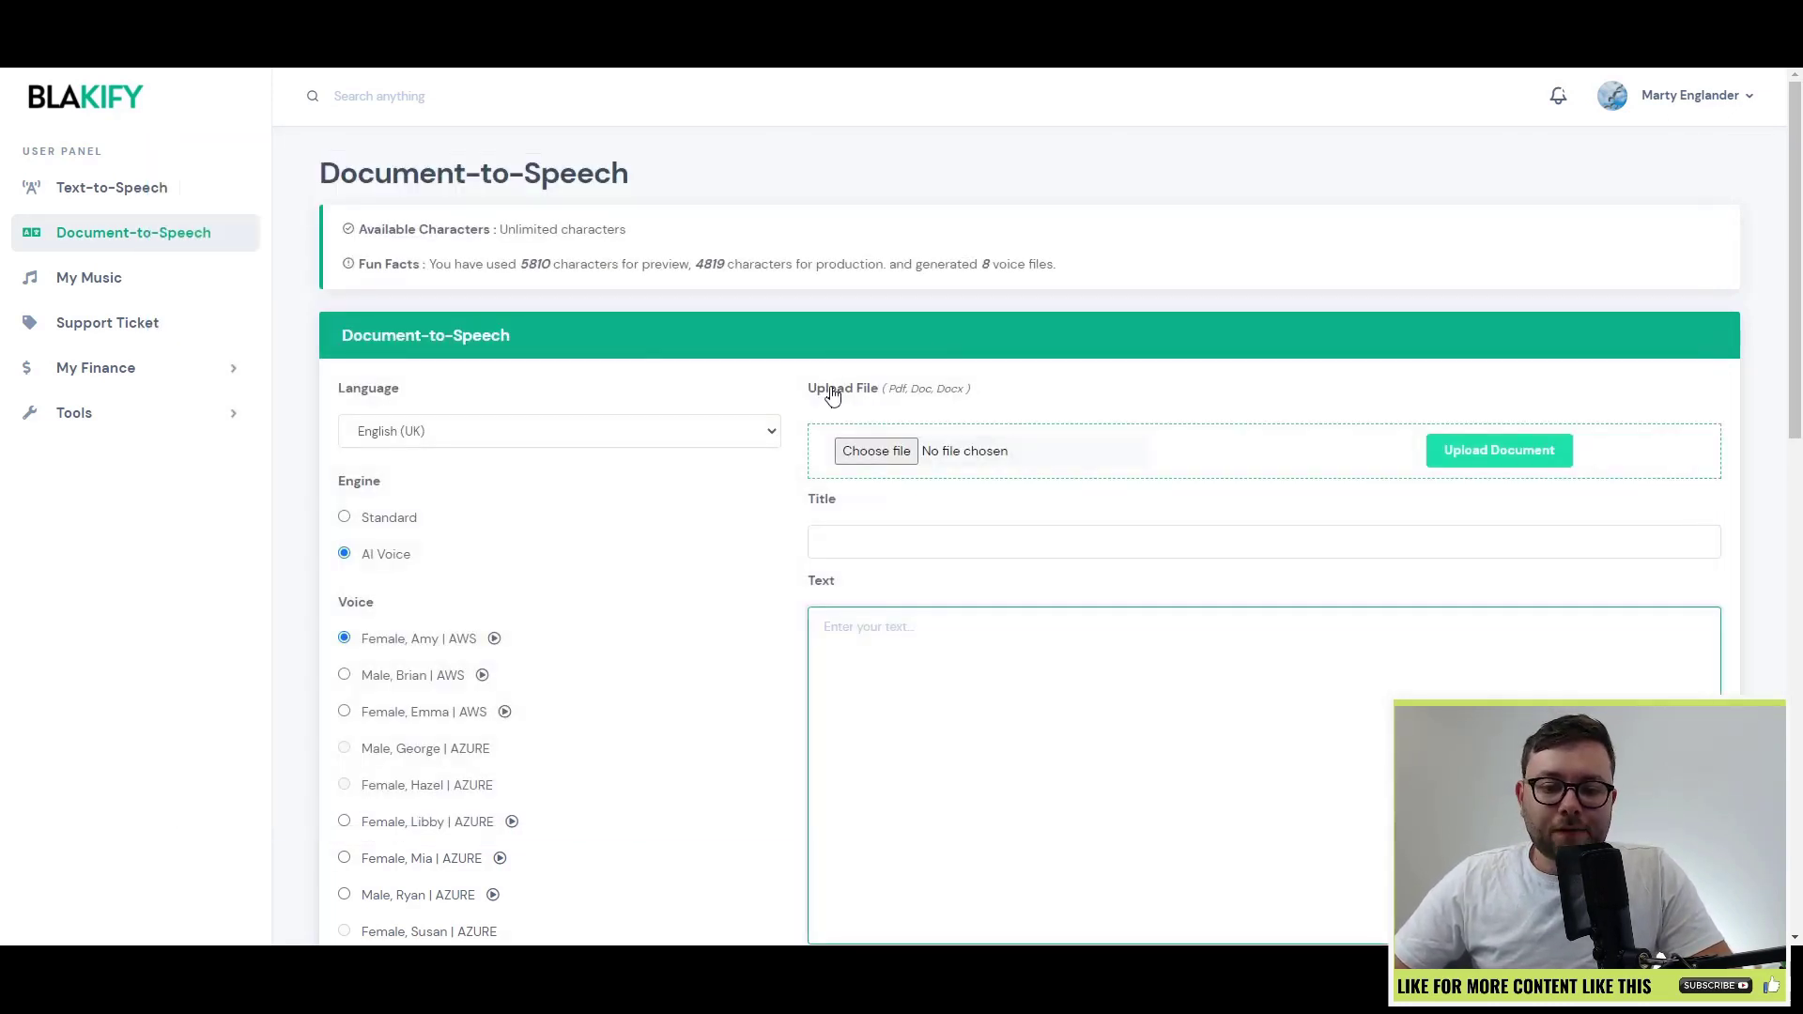
Step: Upload 1.docx into the Document-to-Speech text box
left_click(903, 449)
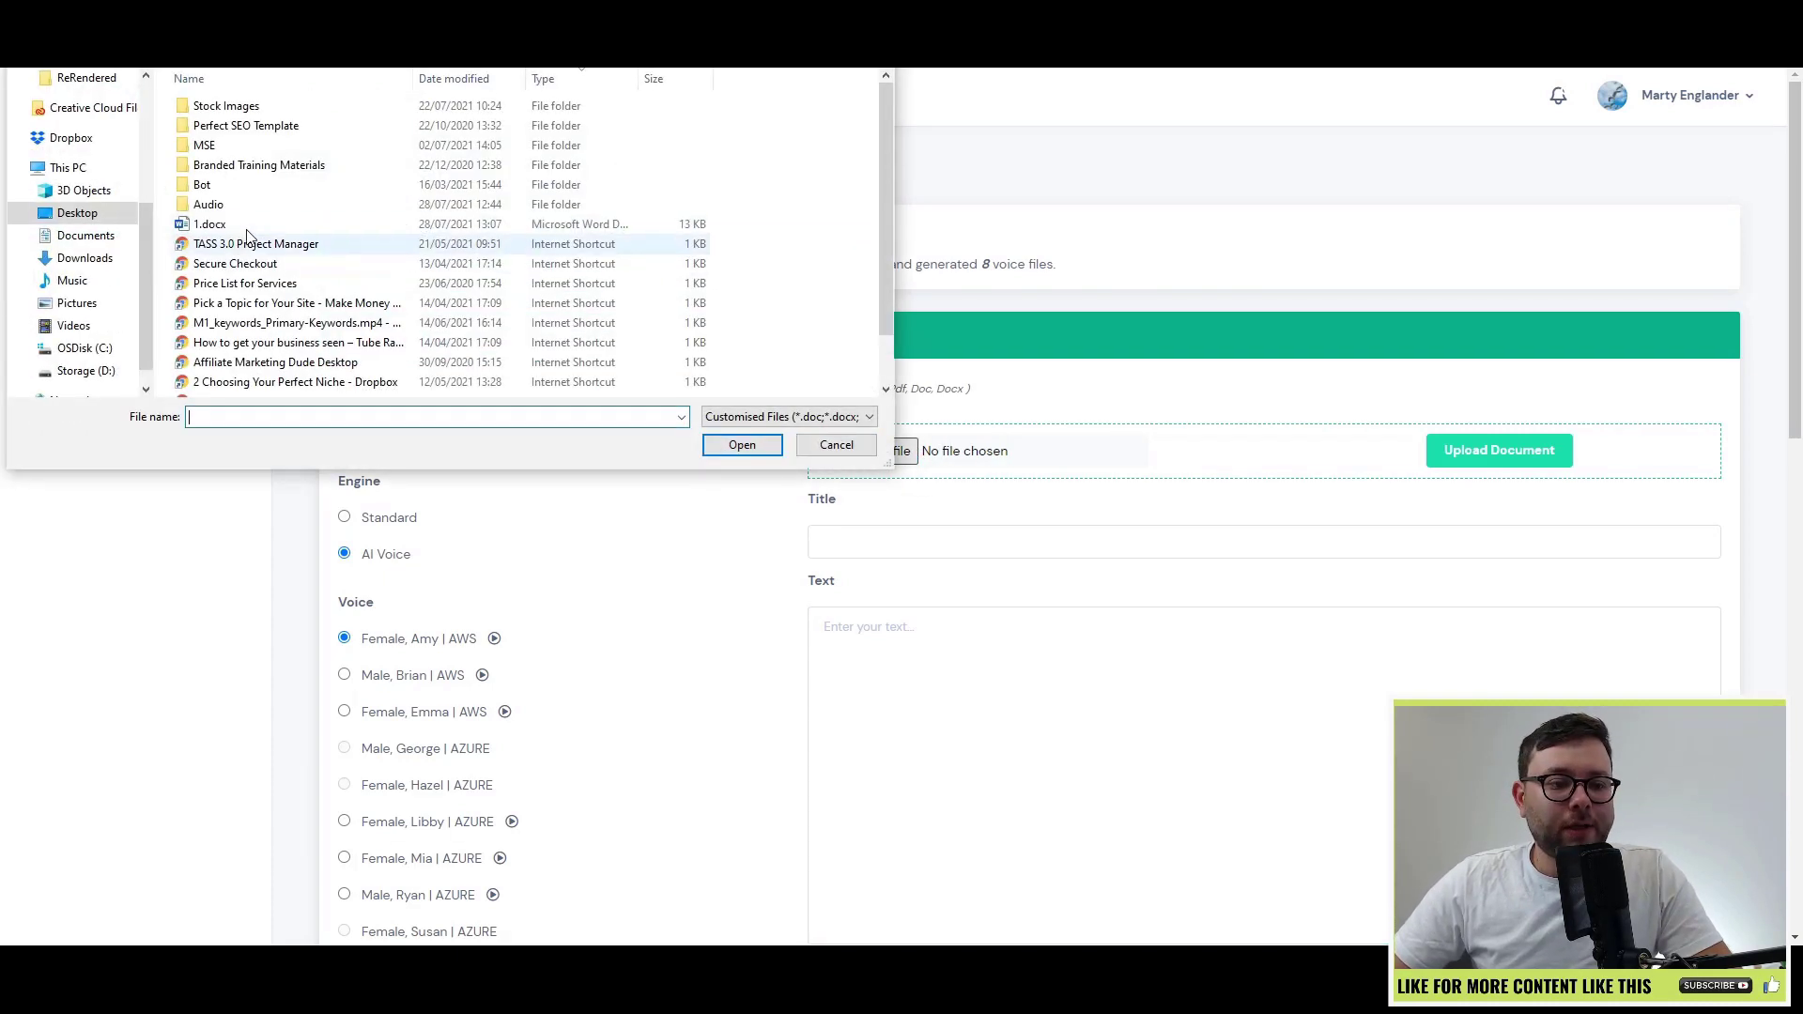
double_click(222, 230)
left_click(1499, 451)
Step: Replace the uploaded text with the copied article and add a blank line after its title
scroll(1392, 368, "down", 3)
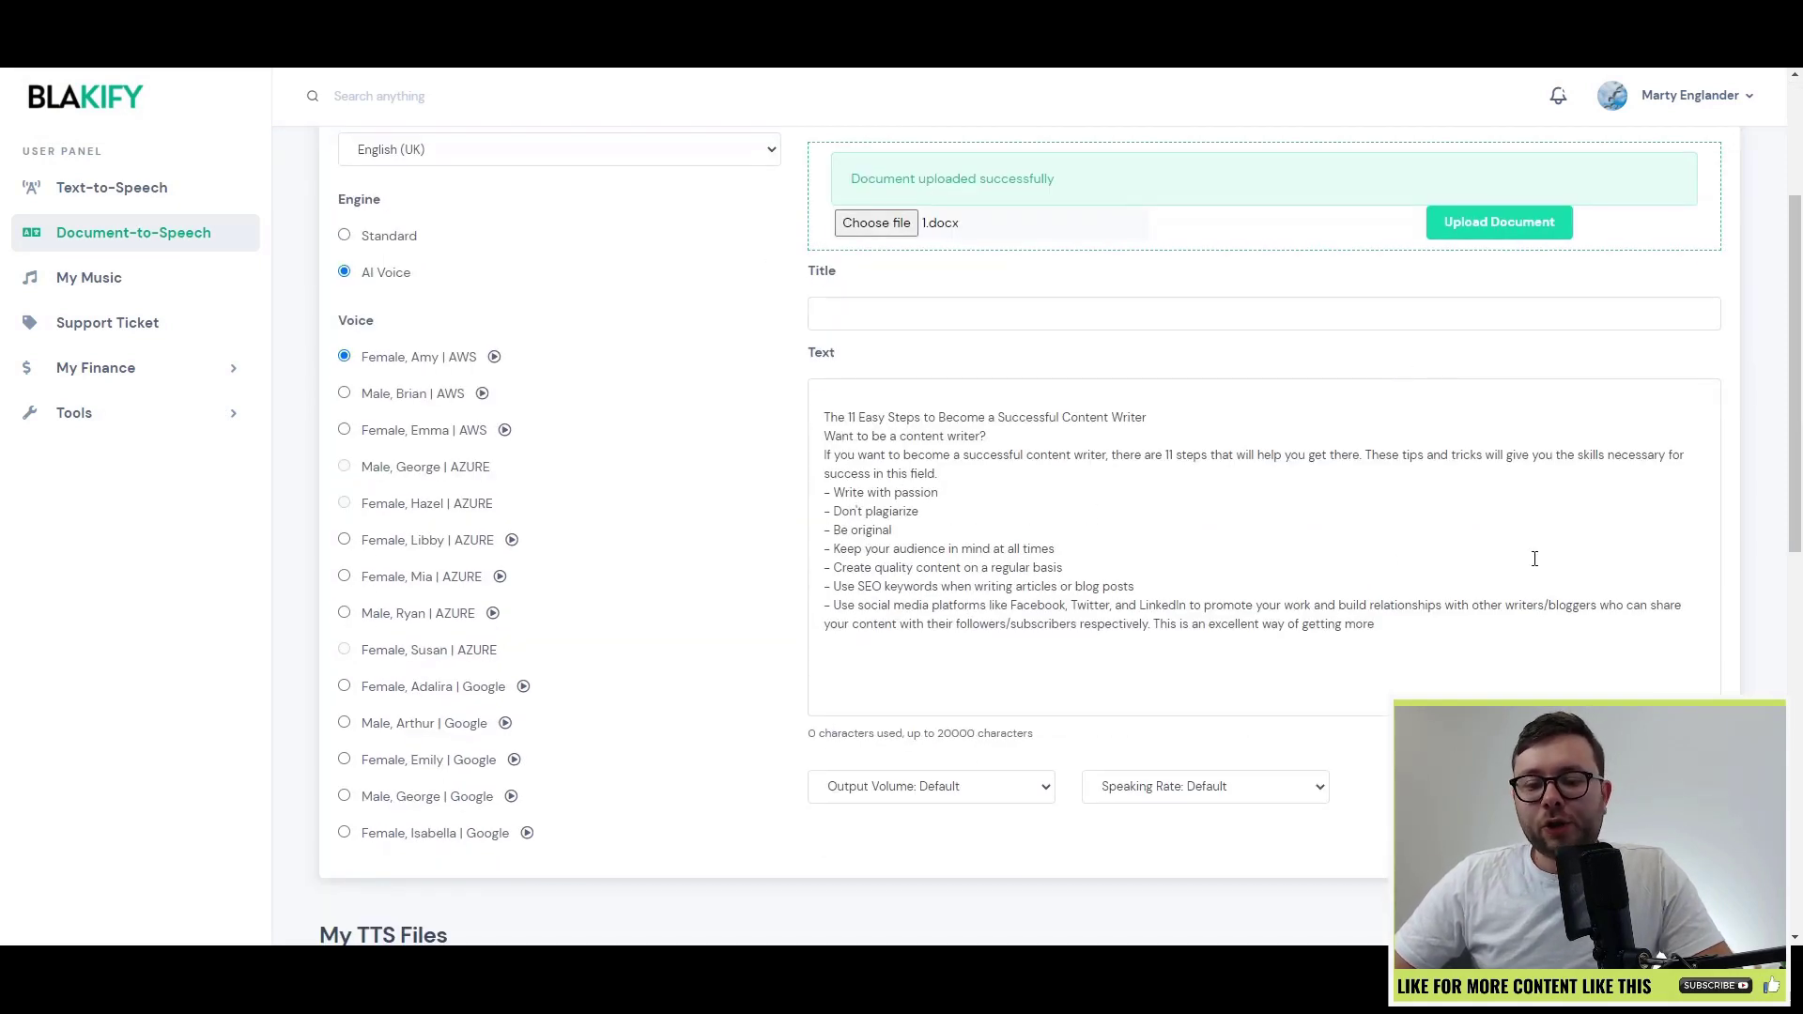
left_click_drag(1522, 567, 1167, 342)
left_click(1678, 656)
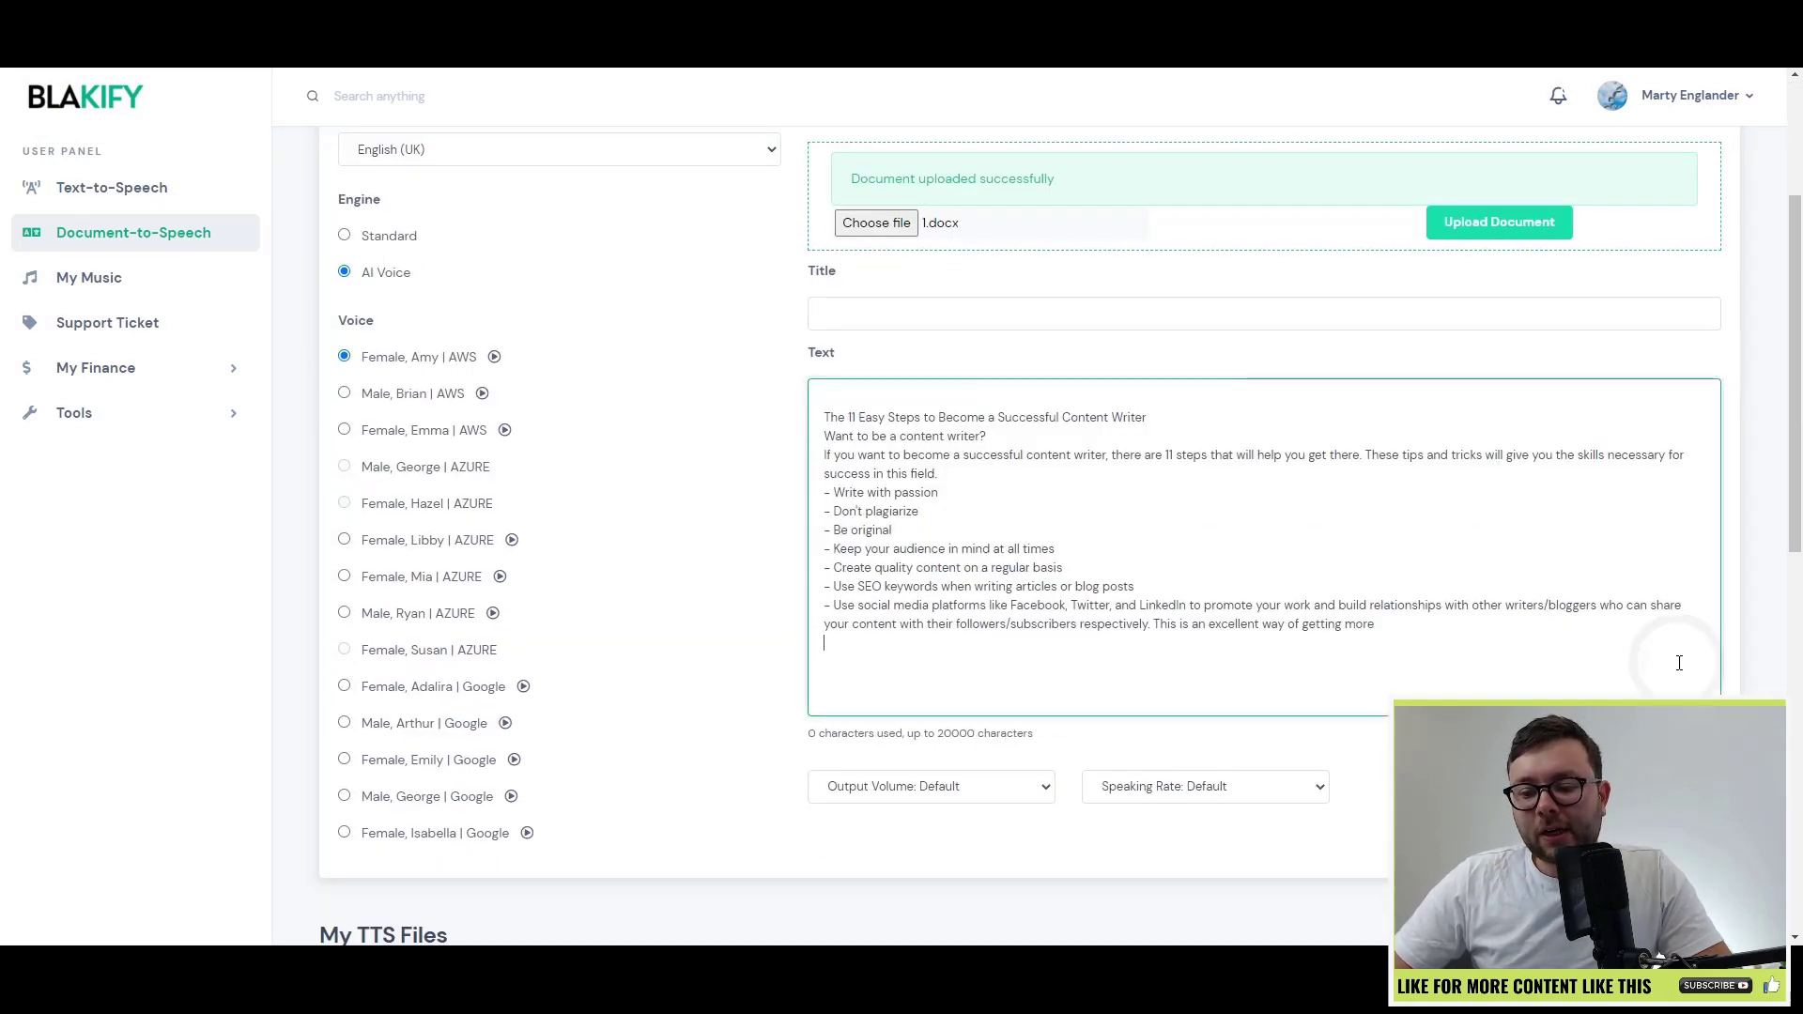
left_click_drag(1678, 656, 792, 406)
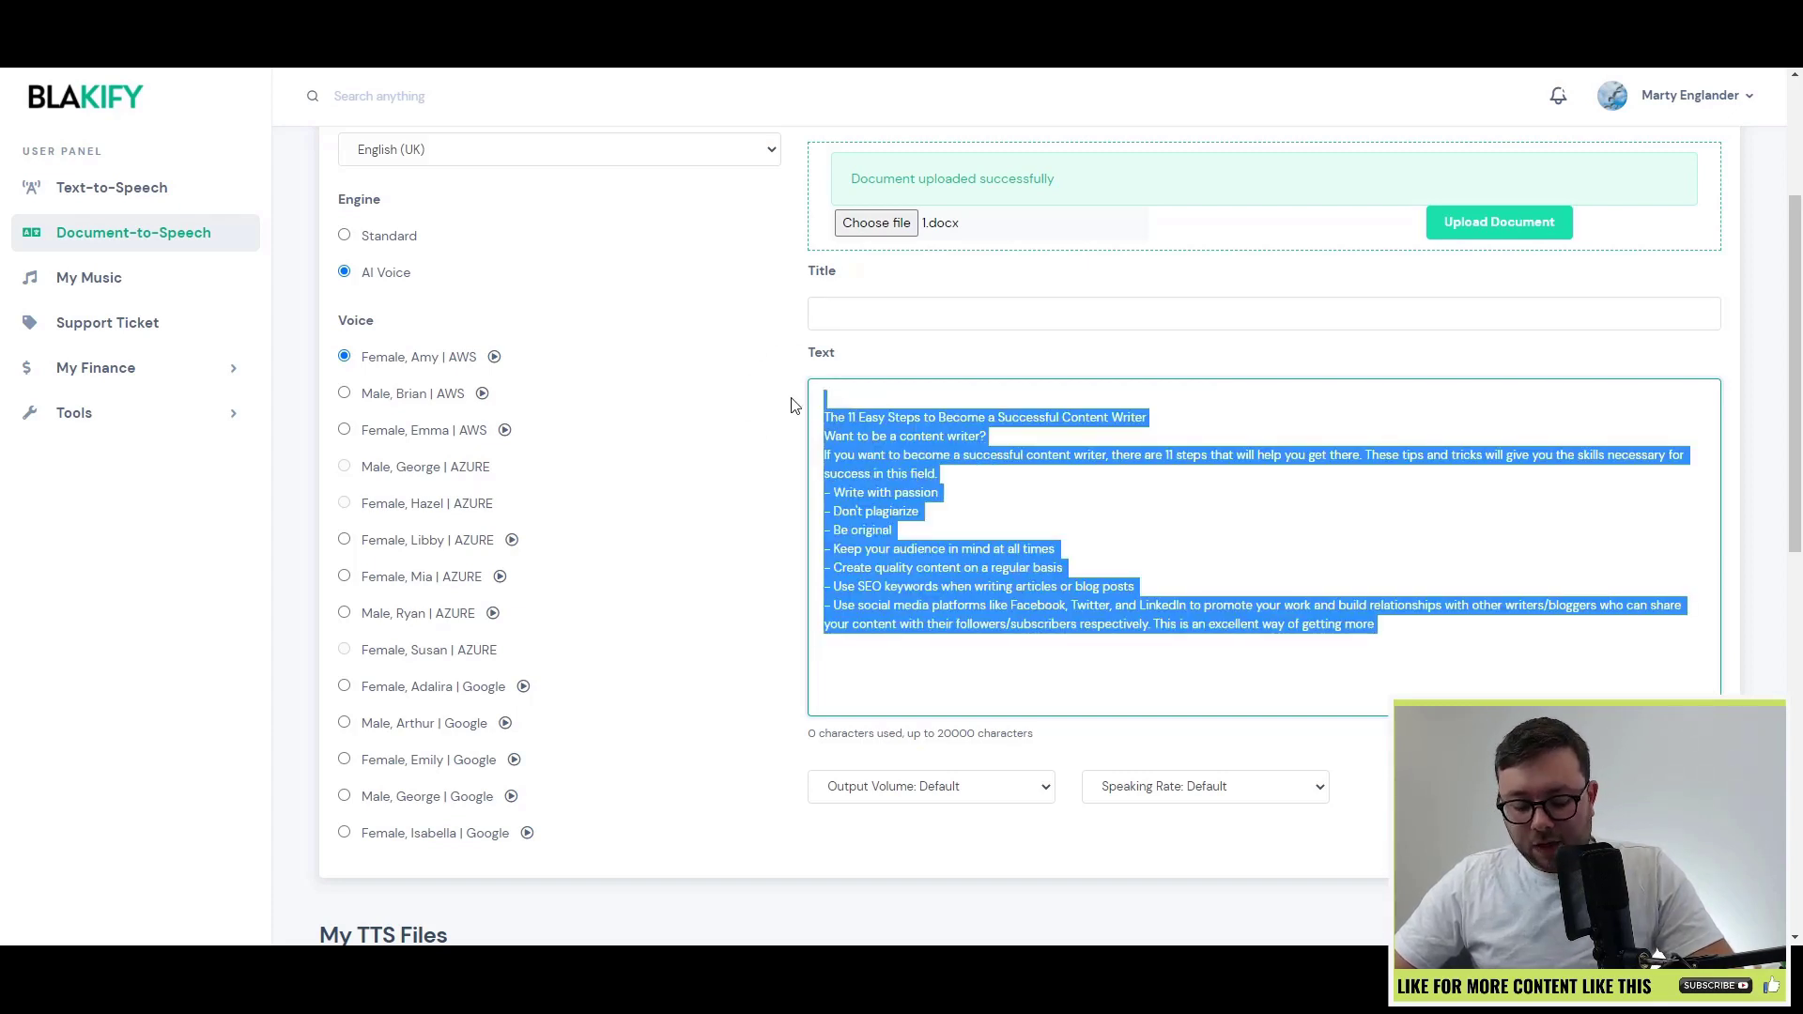
key("ctrl+v")
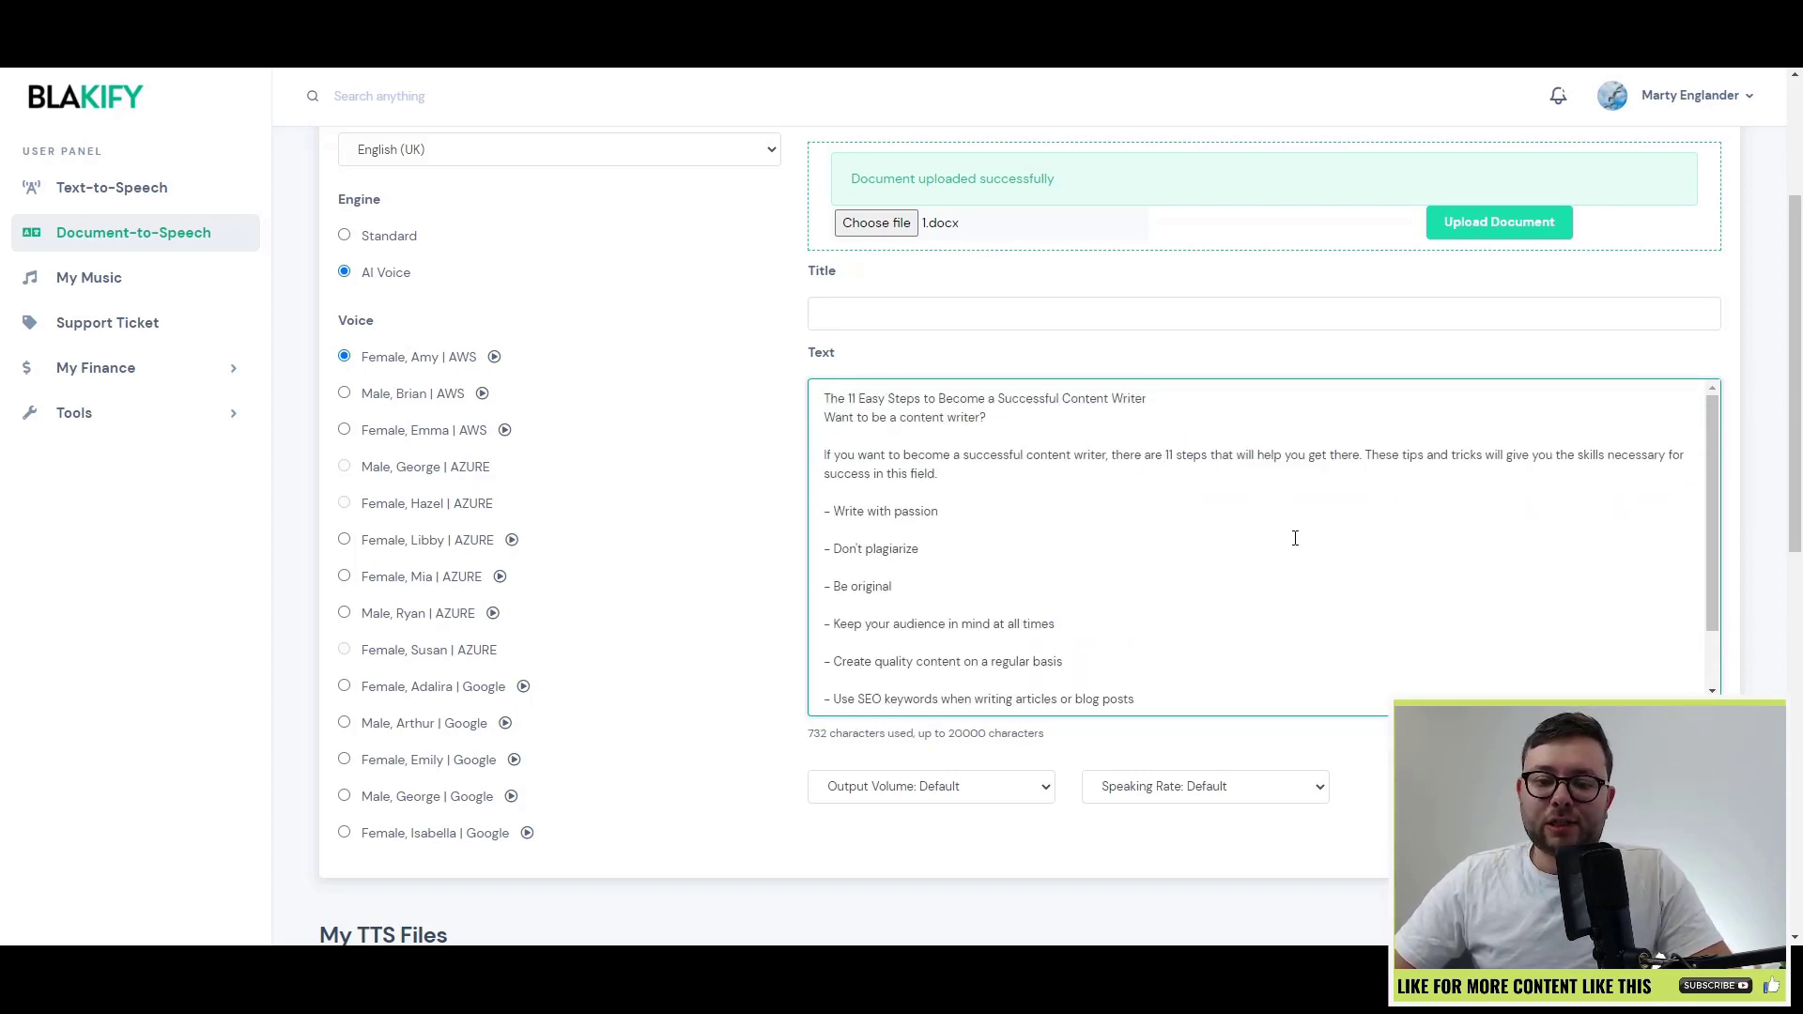
left_click(1283, 400)
key("Return")
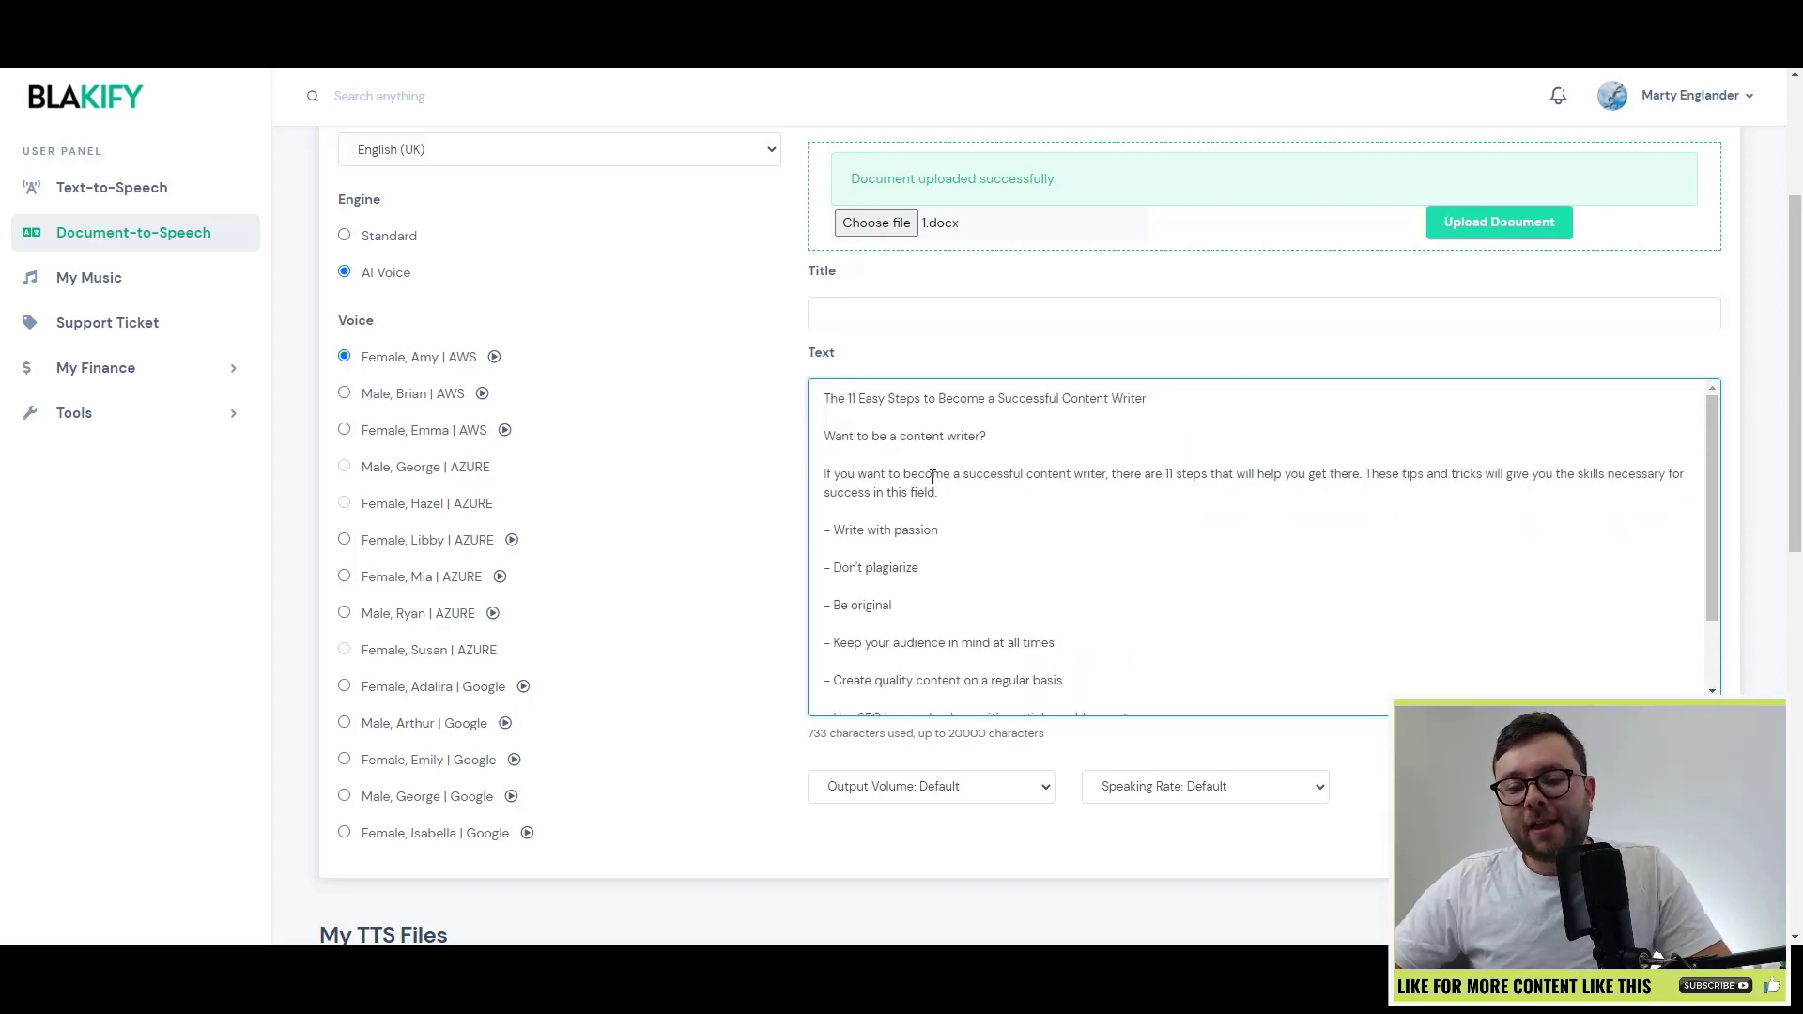
Step: Title the speech Test2 and preview it at the default output volume
left_click(917, 314)
type("Test2")
scroll(926, 423, "down", 1)
left_click(934, 787)
left_click(1493, 668)
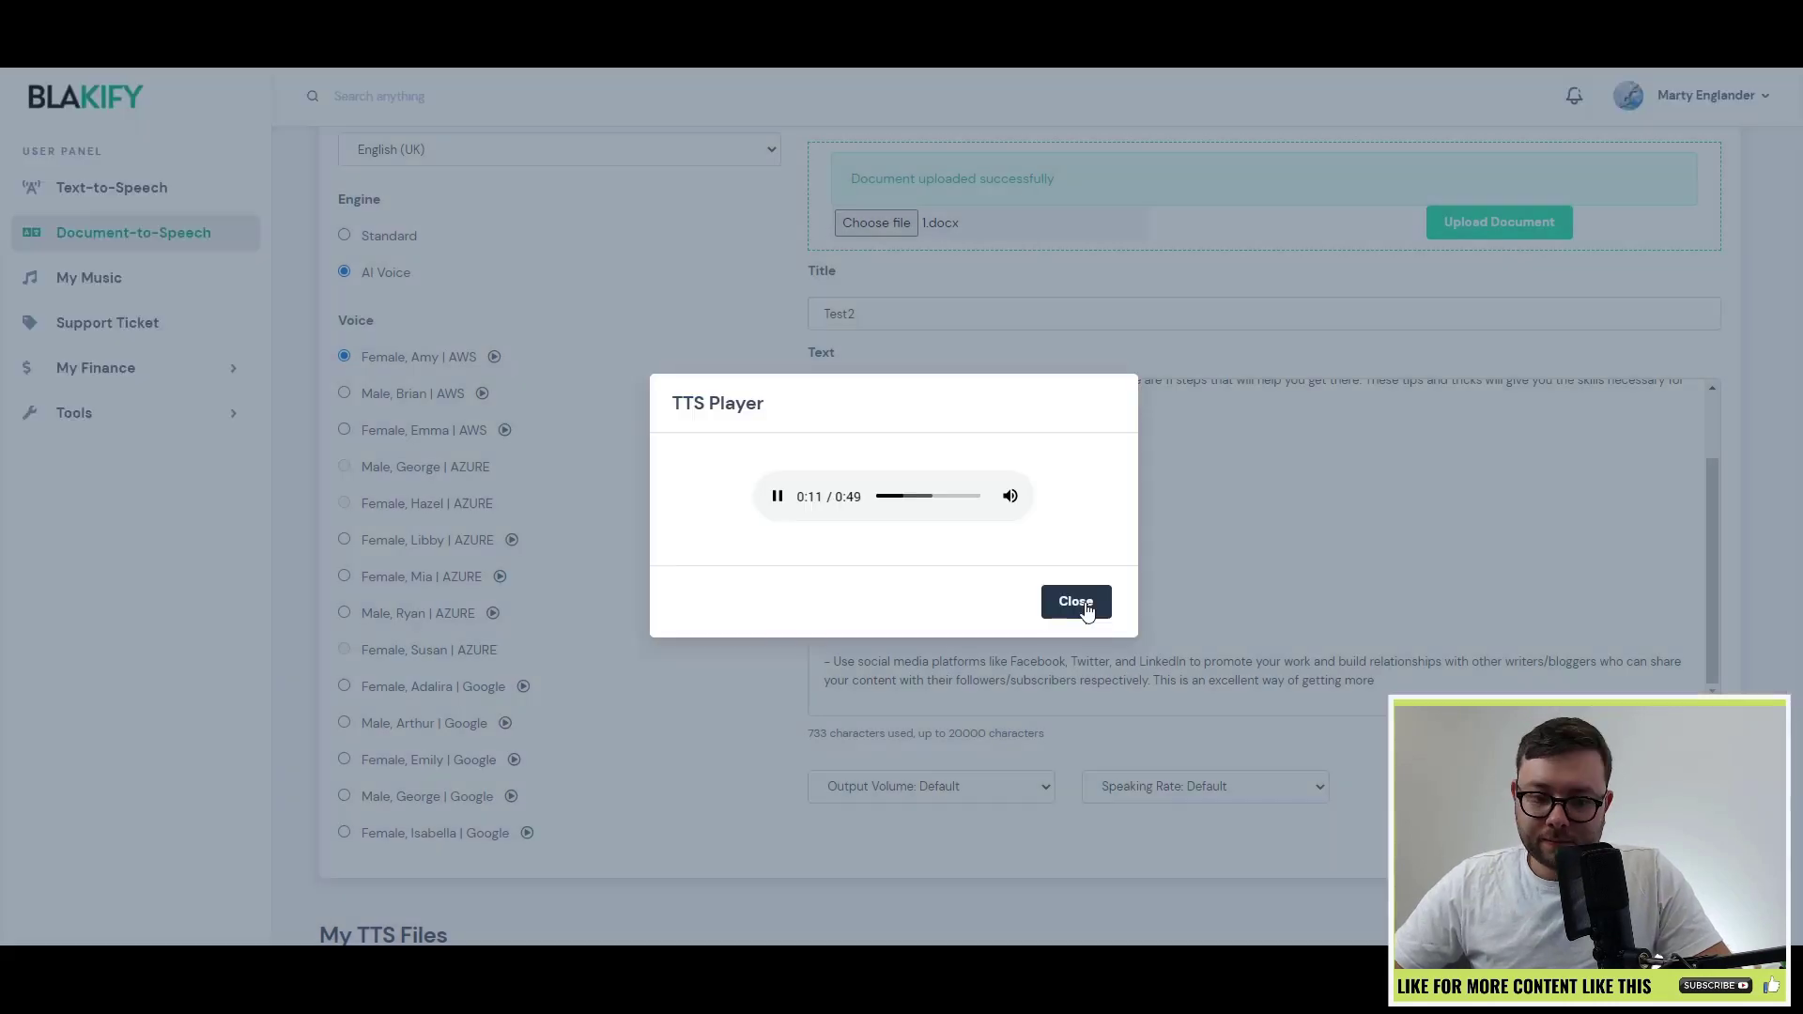
left_click(1075, 600)
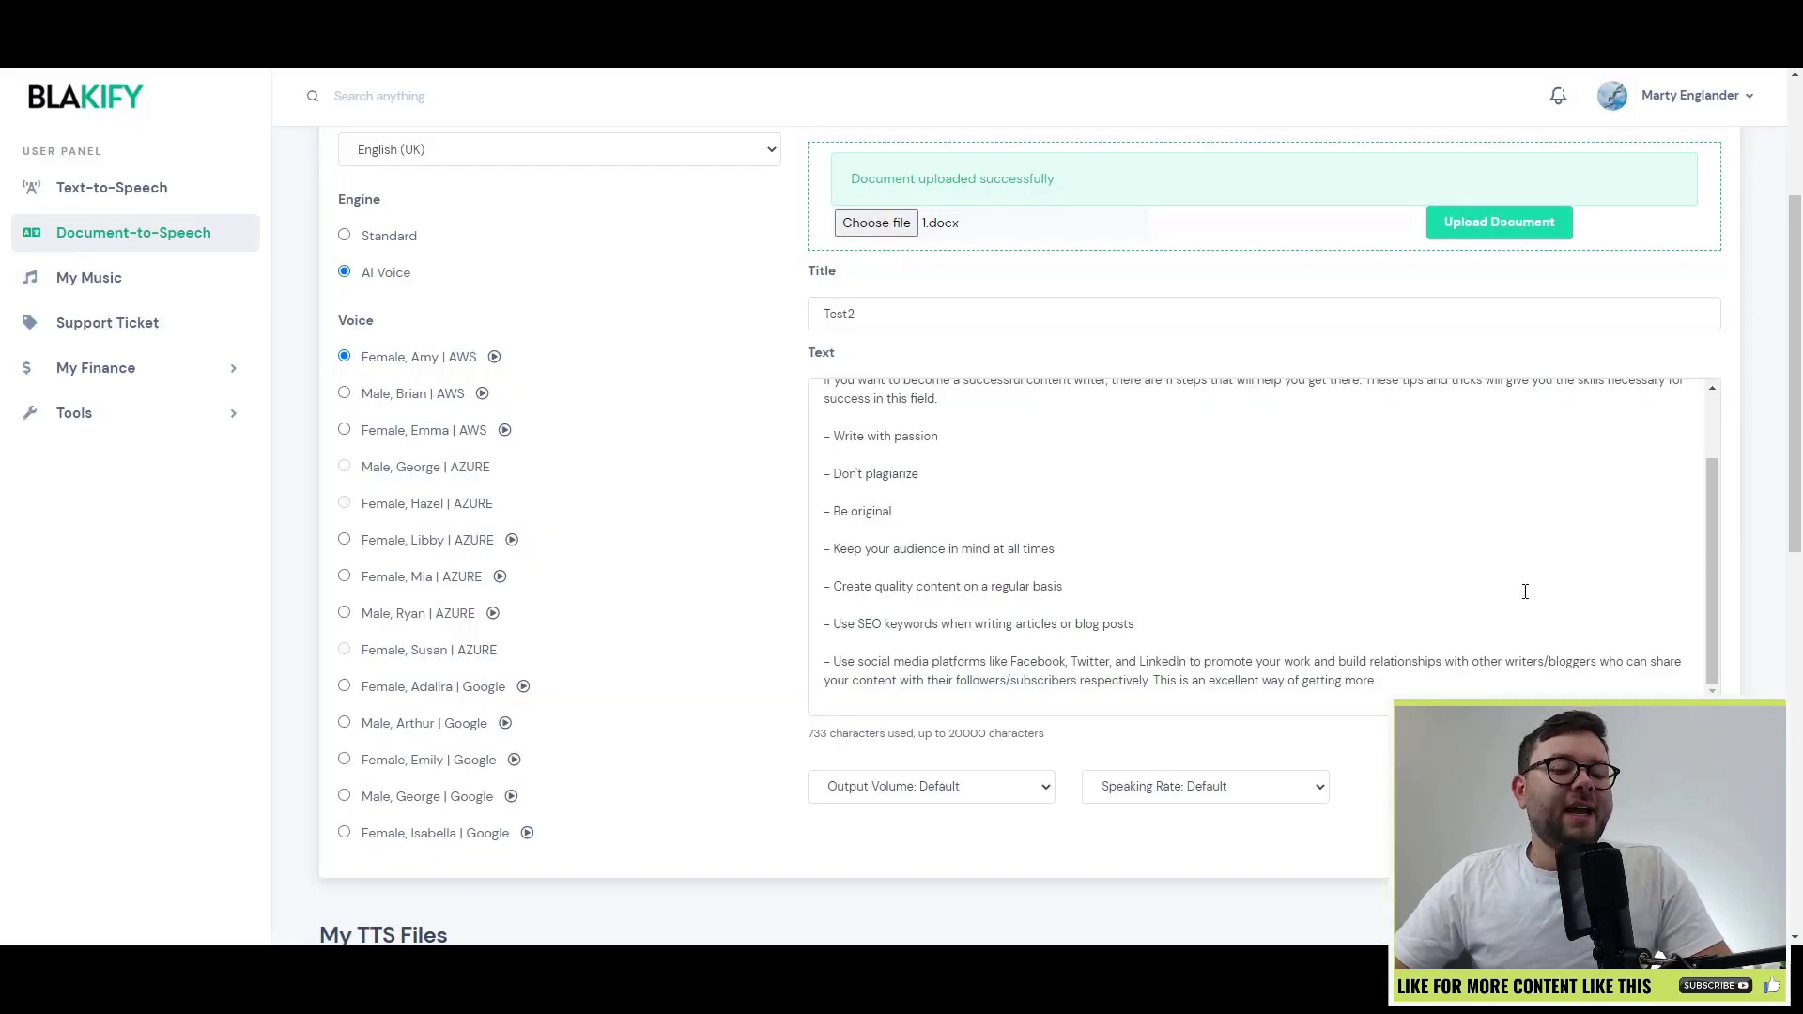
Step: Synthesize the Test2 audio file and download it from the TTS files list
scroll(1596, 657, "down", 1)
left_click(1644, 692)
scroll(1135, 651, "down", 5)
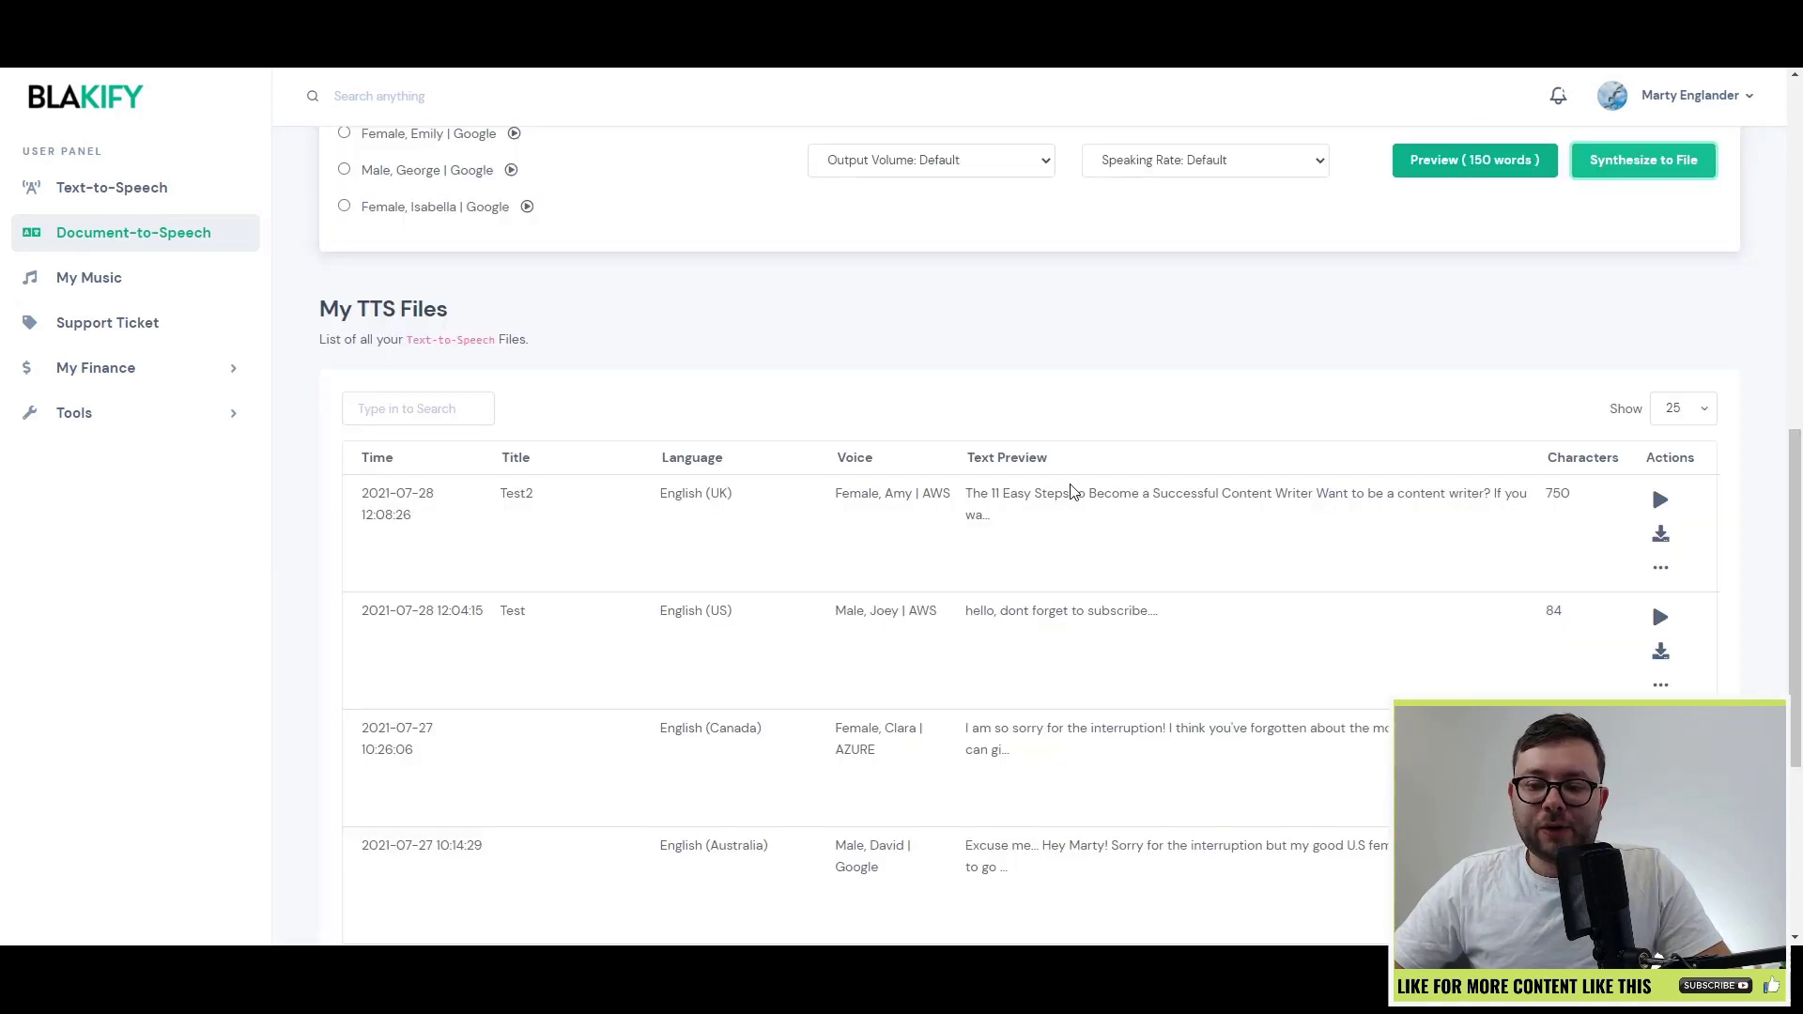
triple_click(1042, 498)
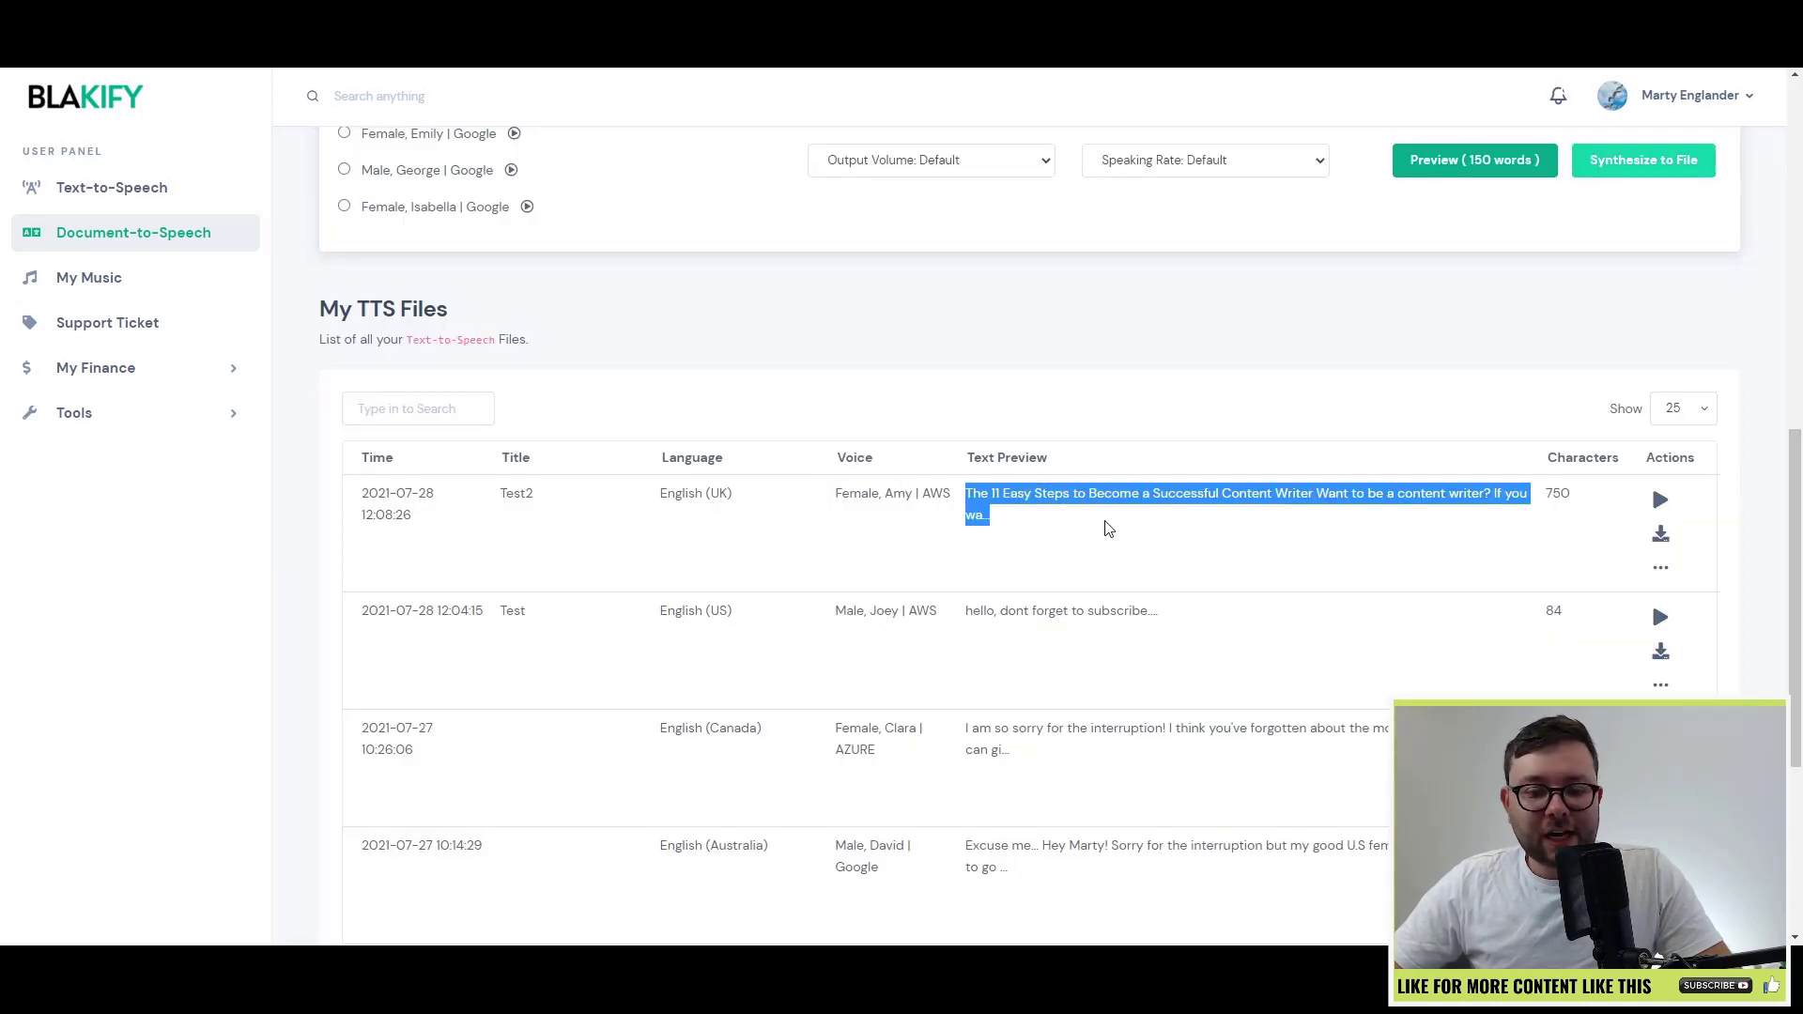
left_click(1660, 567)
left_click(1662, 532)
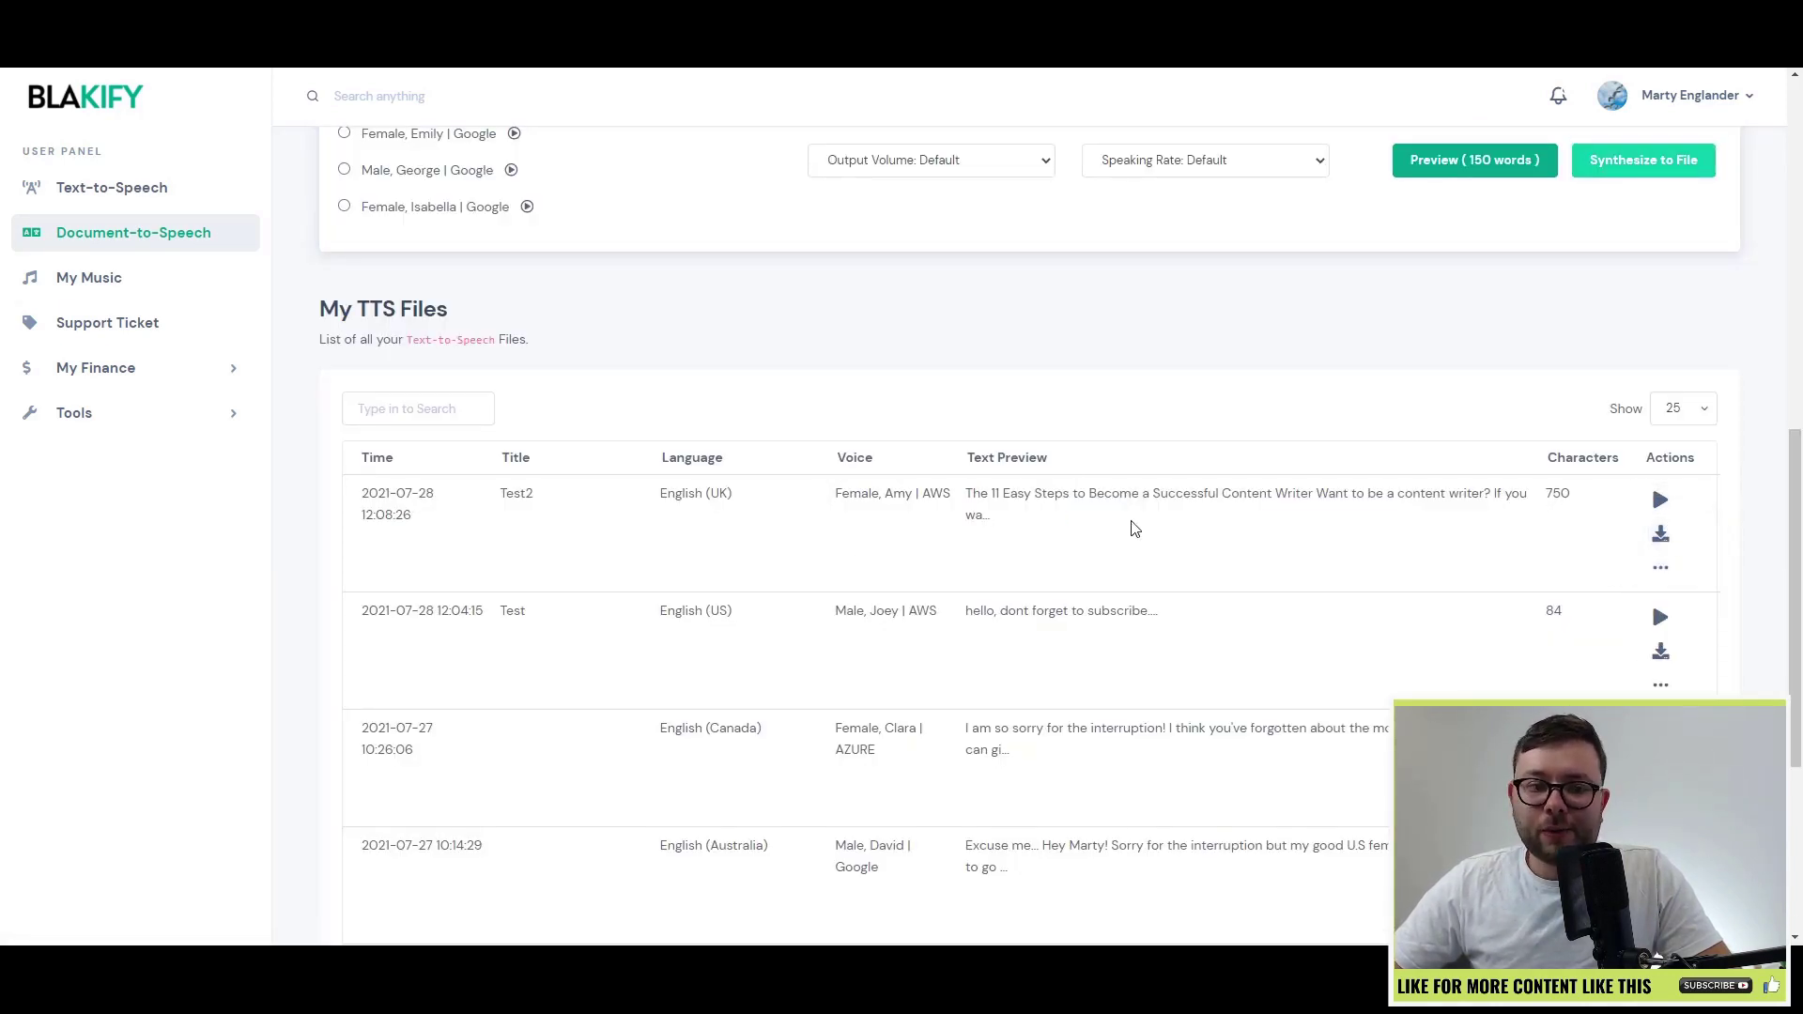
scroll(1455, 927, "up", 10)
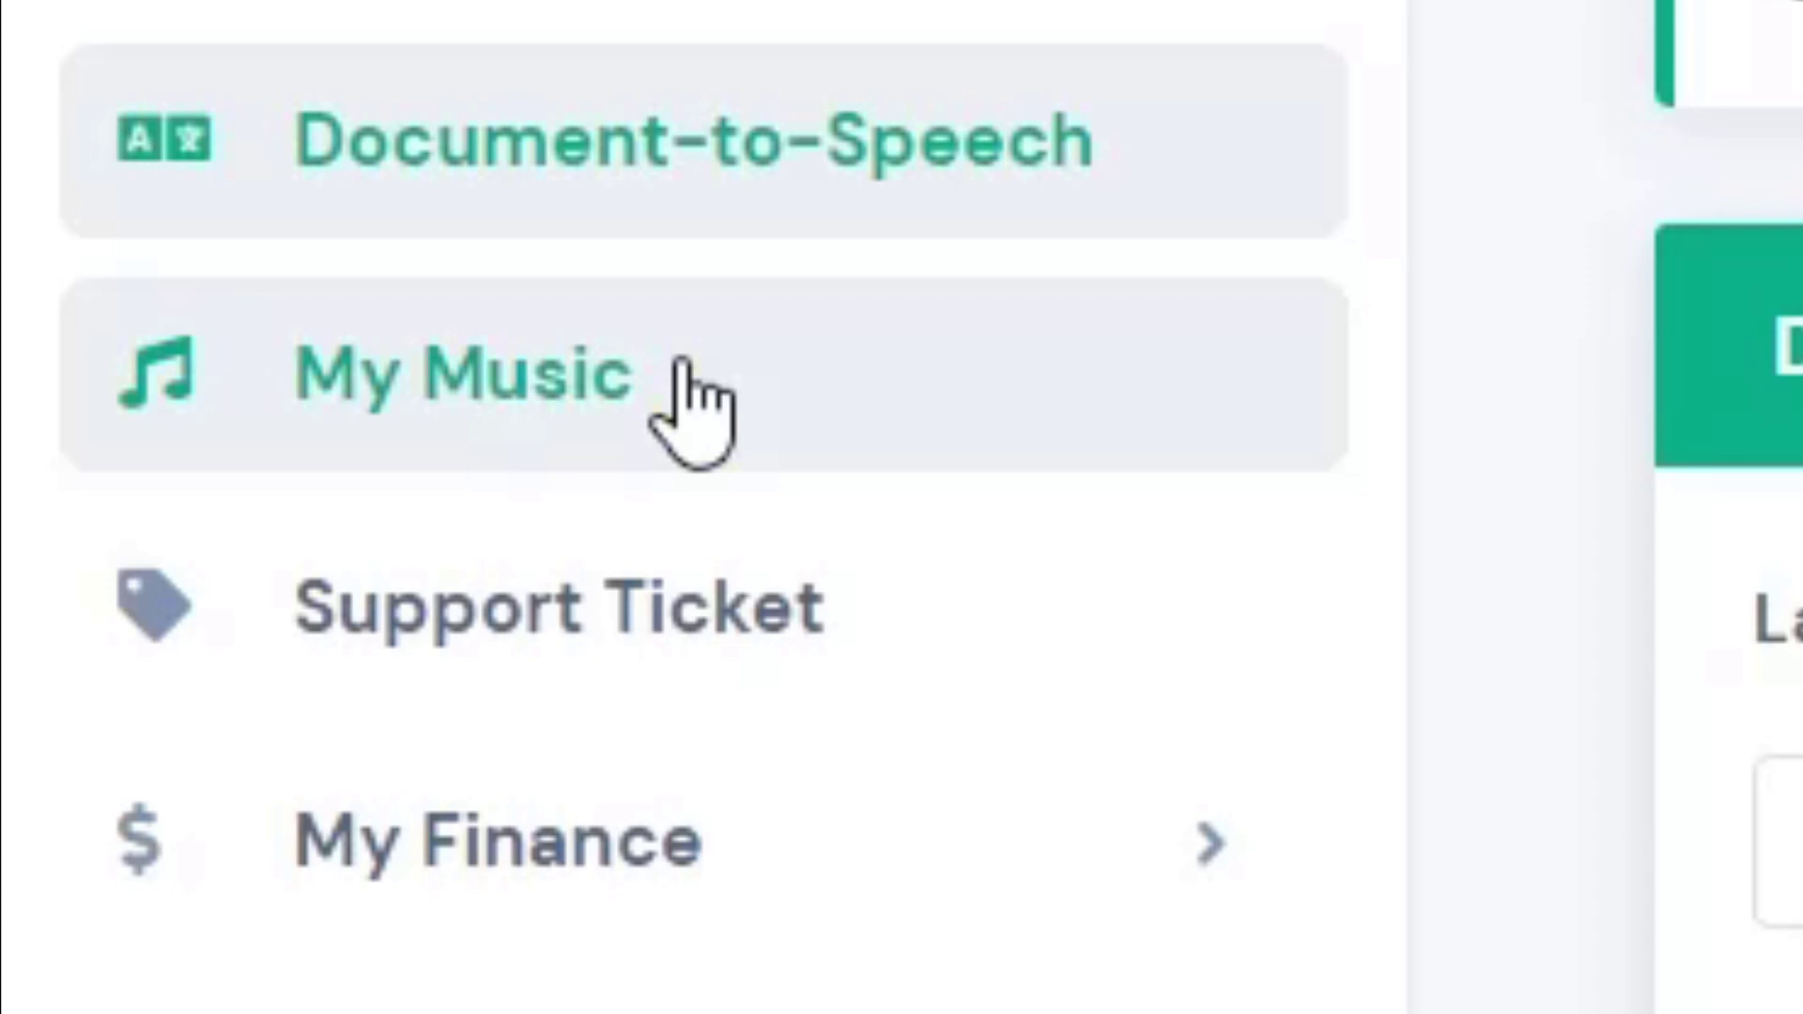
Step: On My Music, title the entry Test, pick Test2 audio and apply ES_Gutter - Cushy.mp3 background
left_click(684, 368)
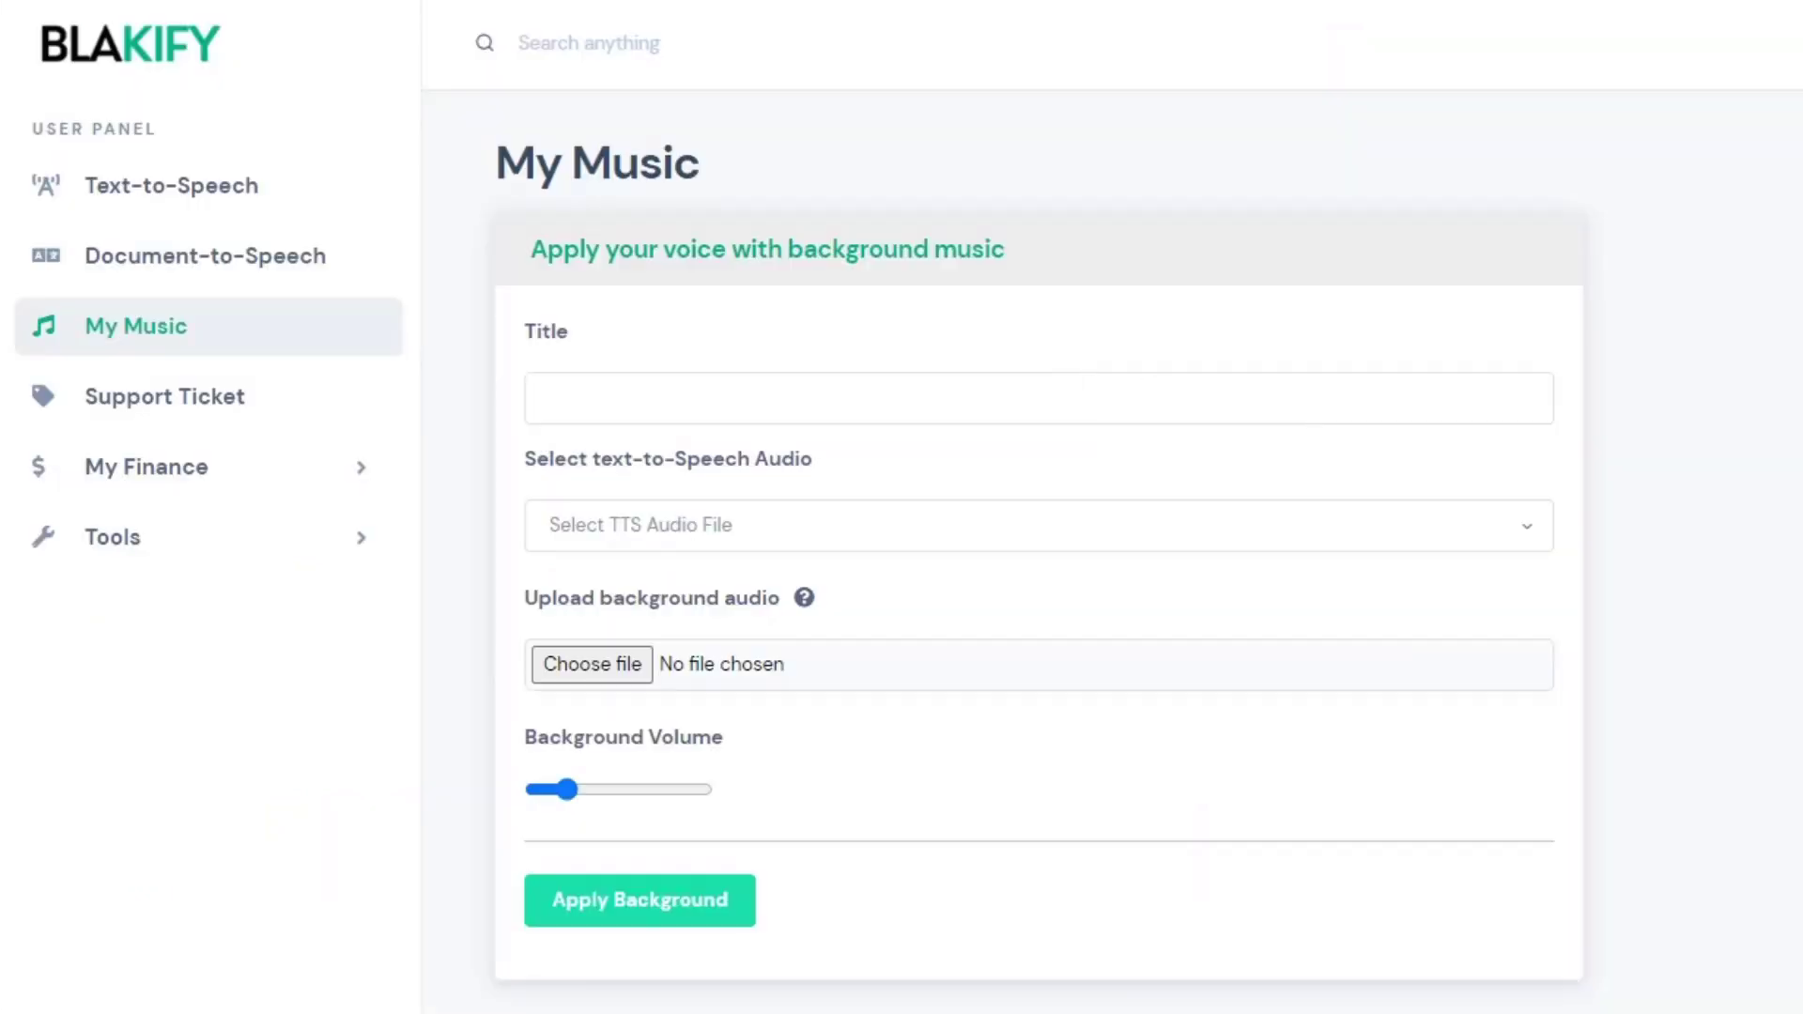
left_click(1120, 407)
type("Test")
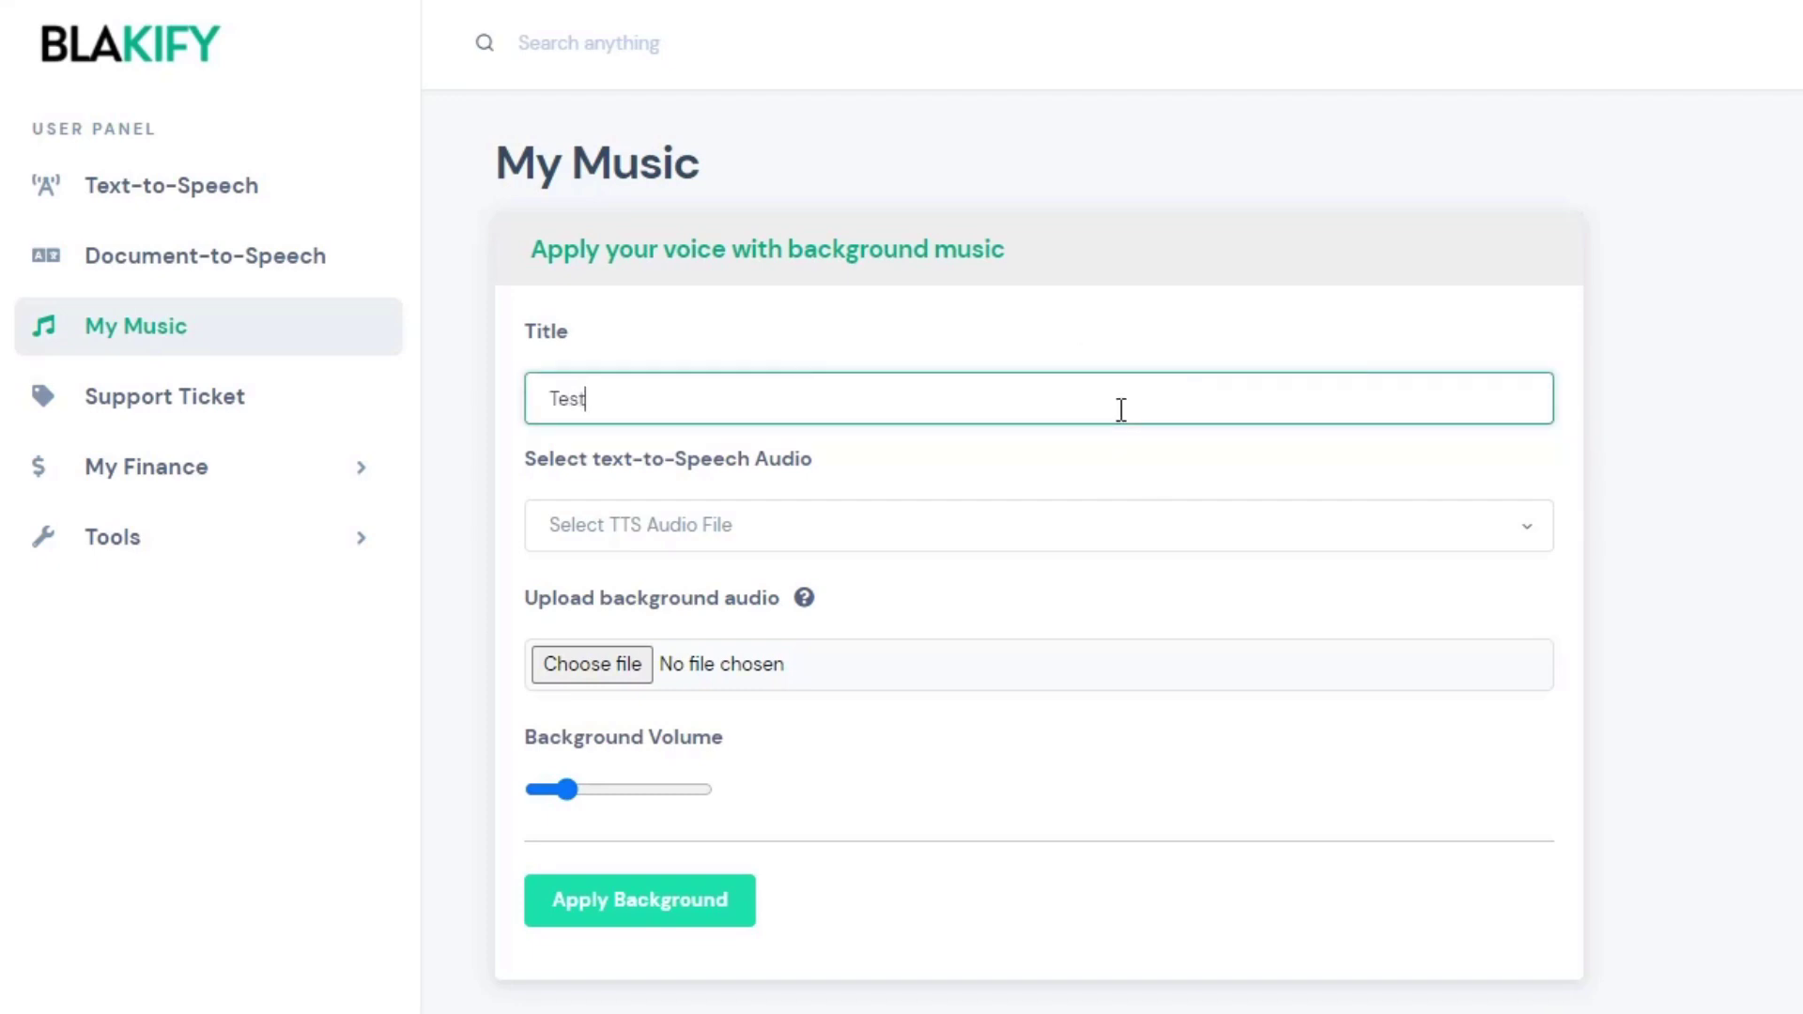
left_click(903, 535)
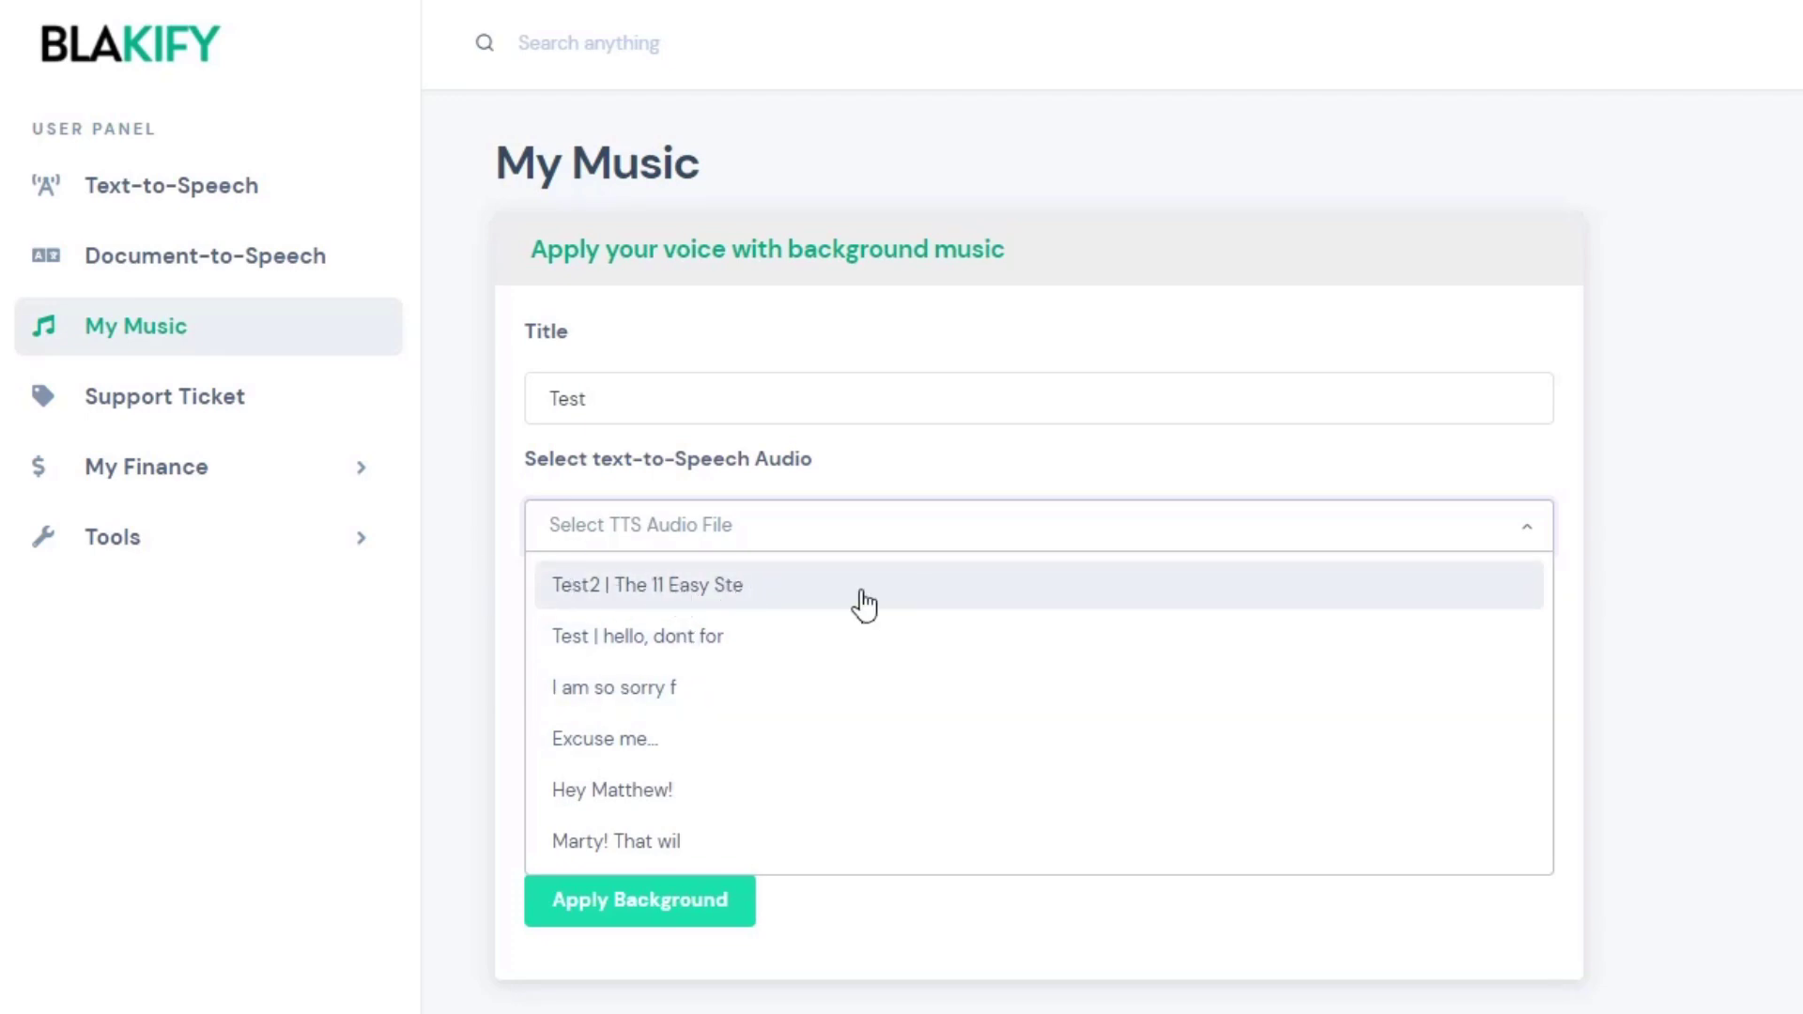
left_click(803, 590)
left_click(605, 678)
double_click(376, 185)
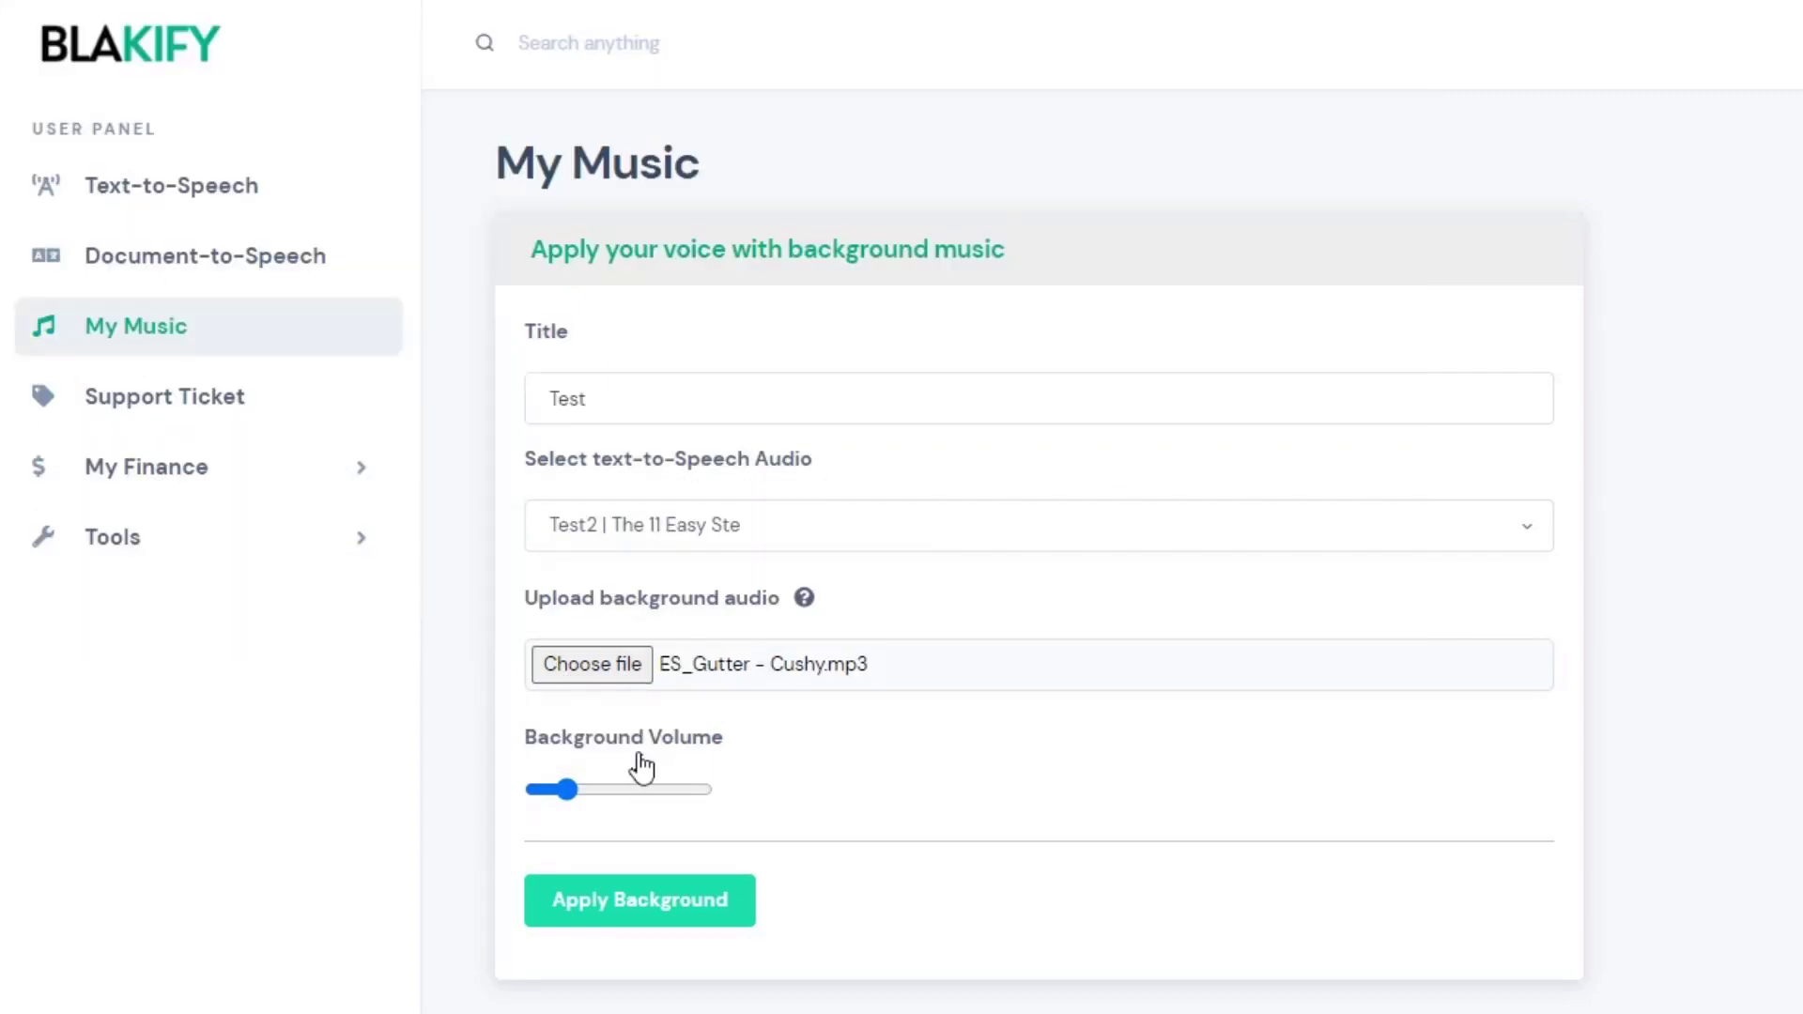
scroll(1128, 798, "down", 3)
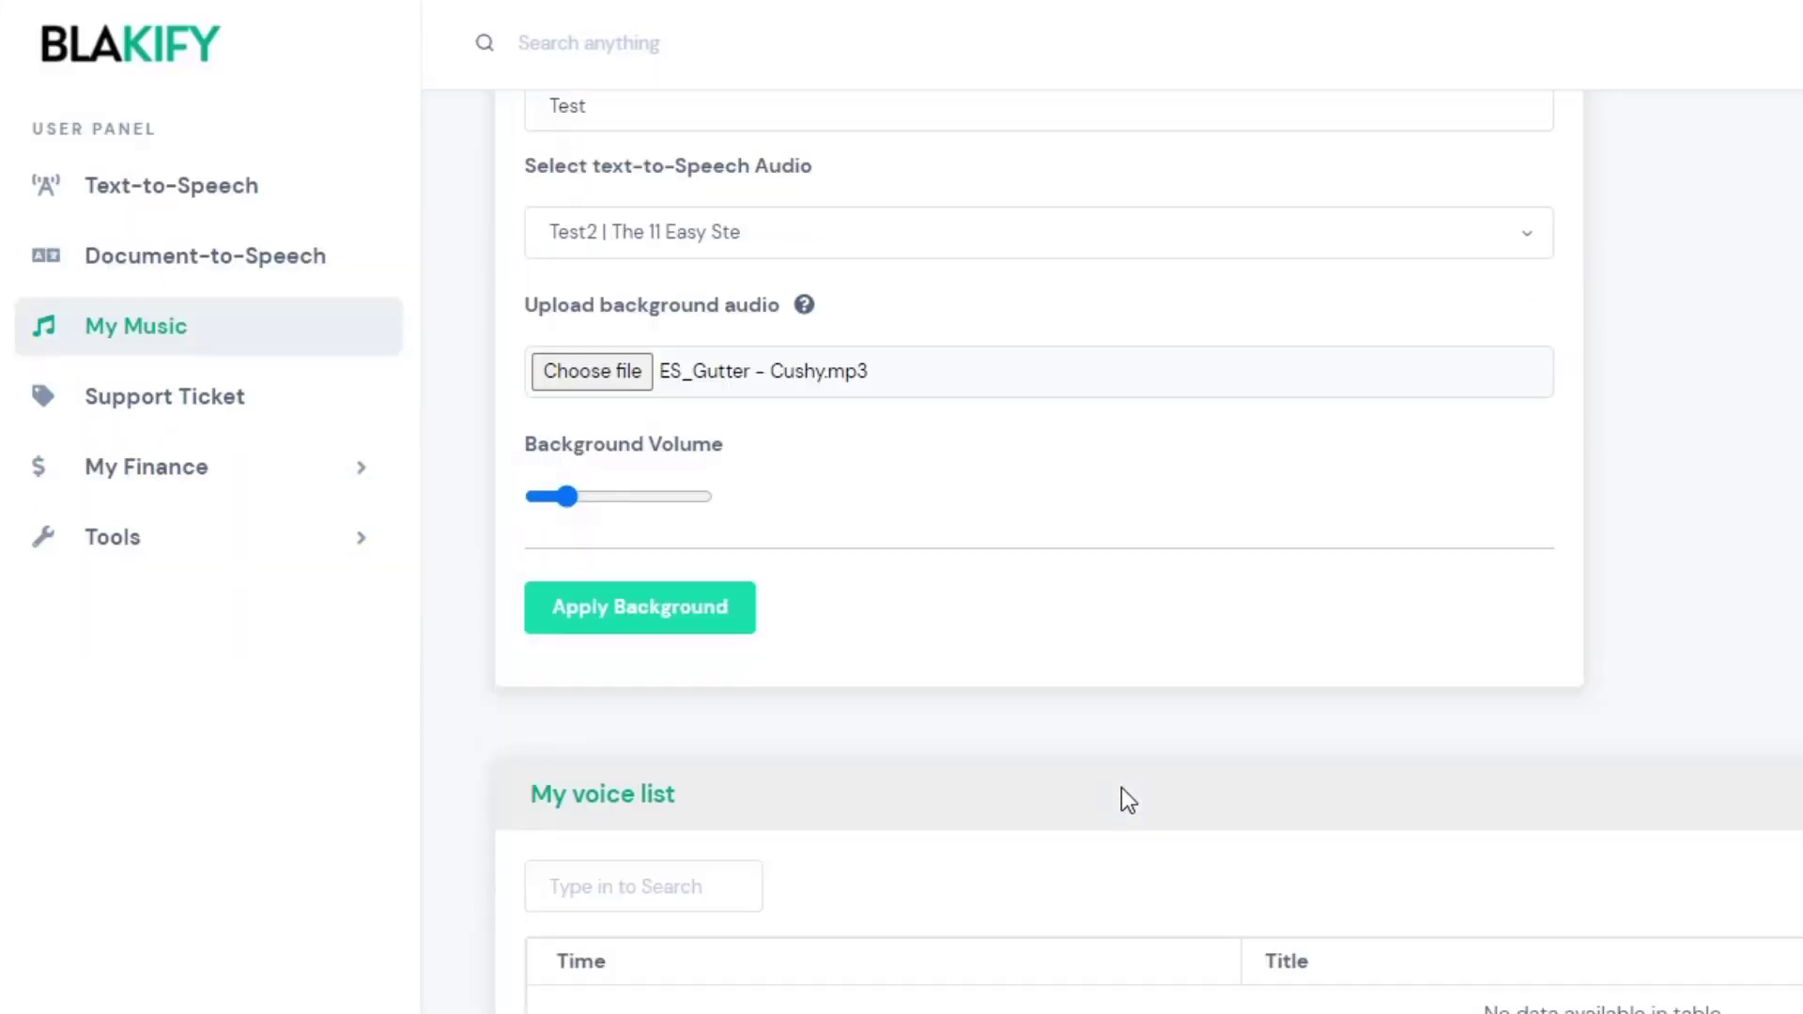
left_click(725, 612)
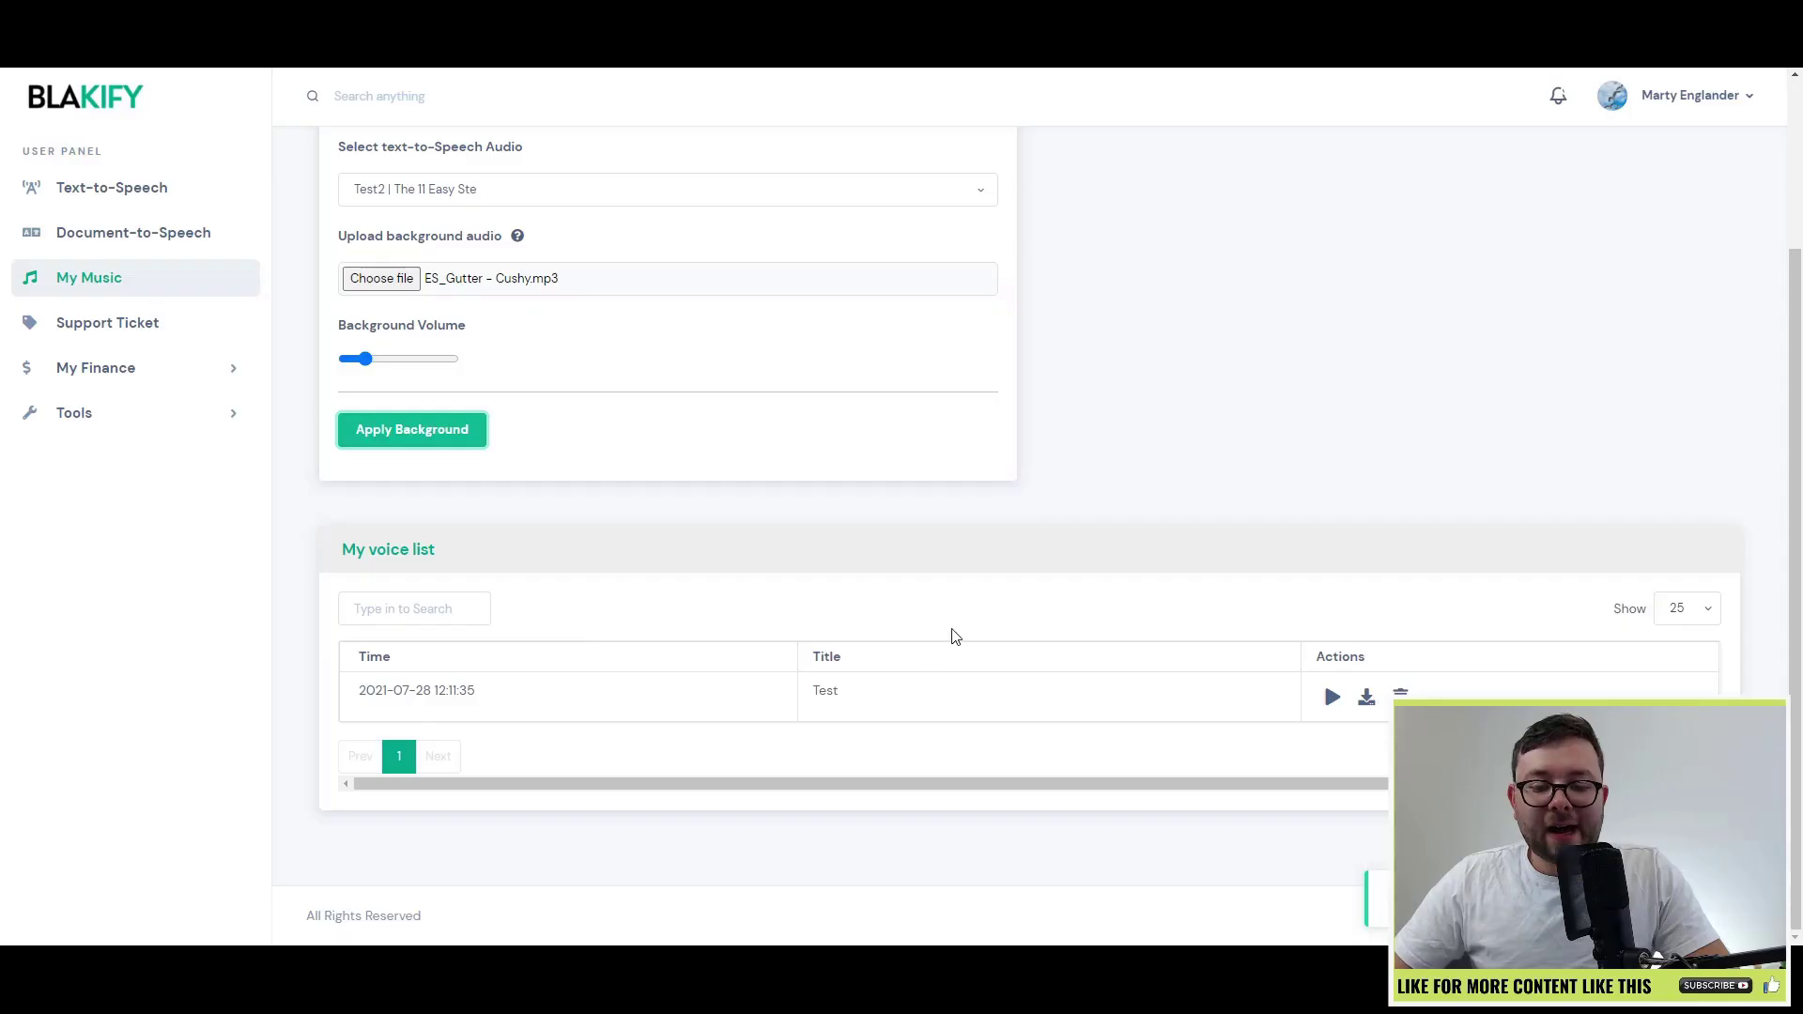
Step: Play the mixed Test entry from the My voice list
left_click(1334, 699)
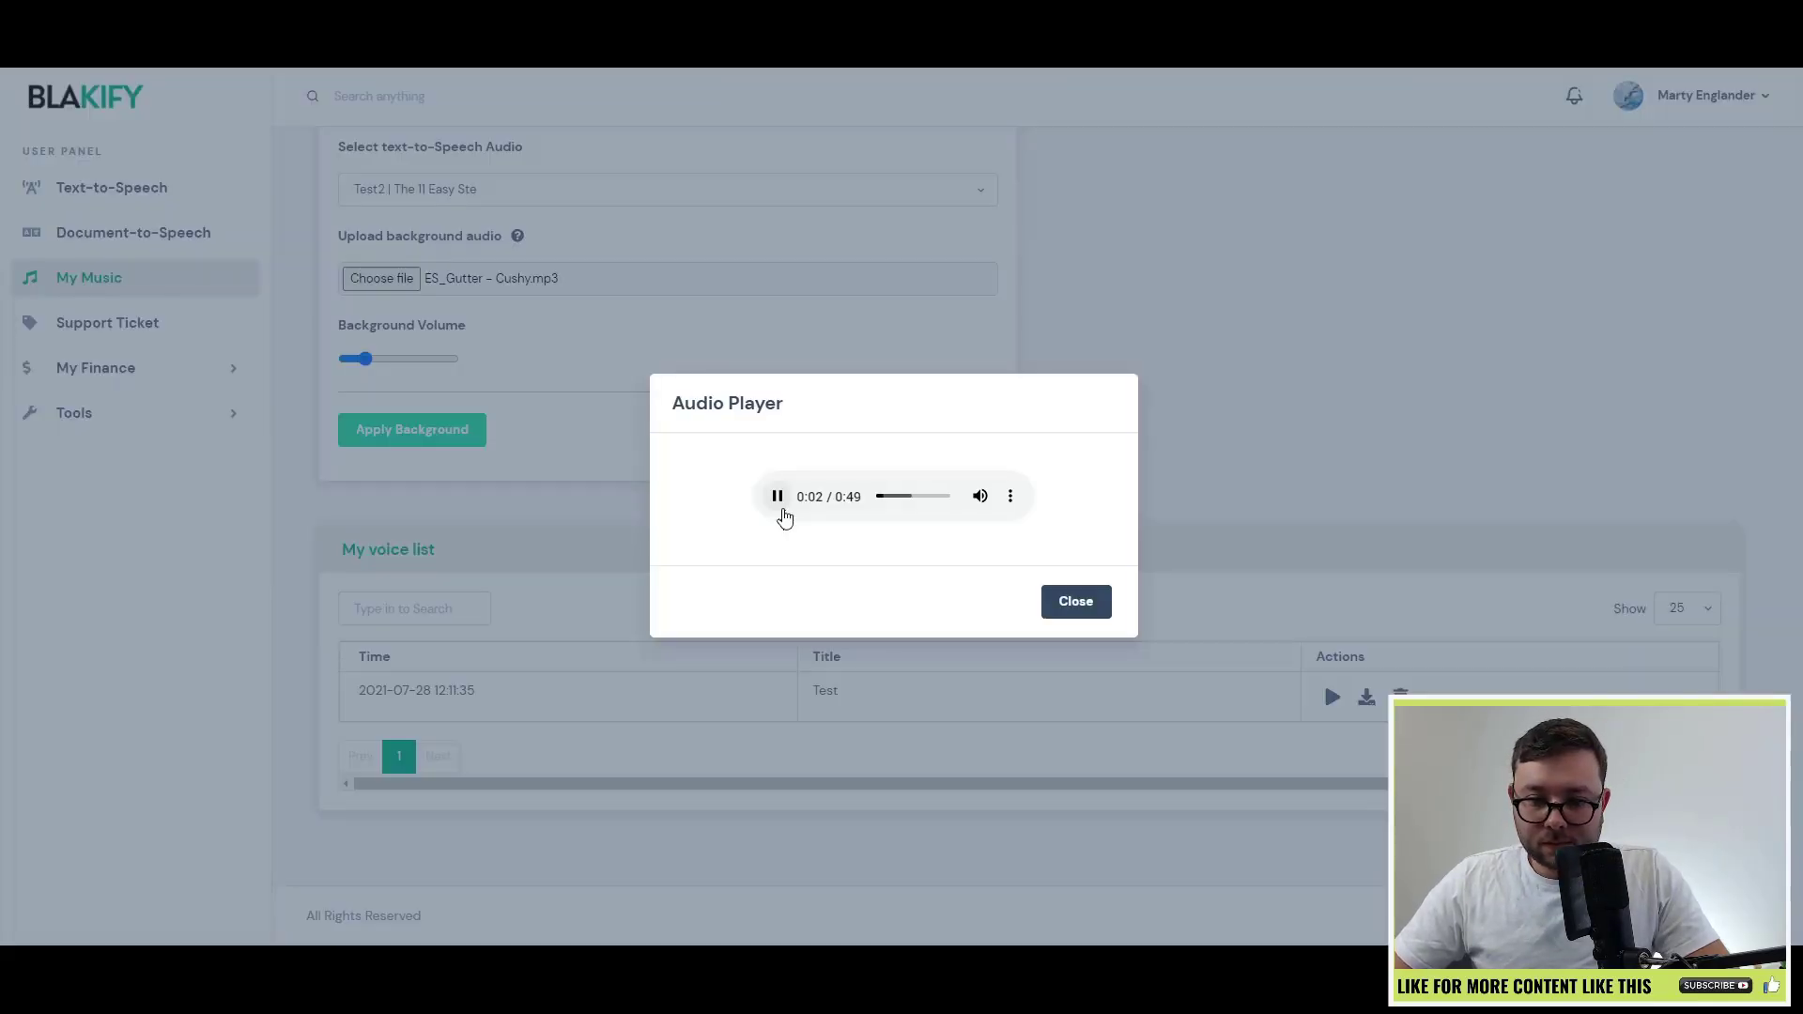